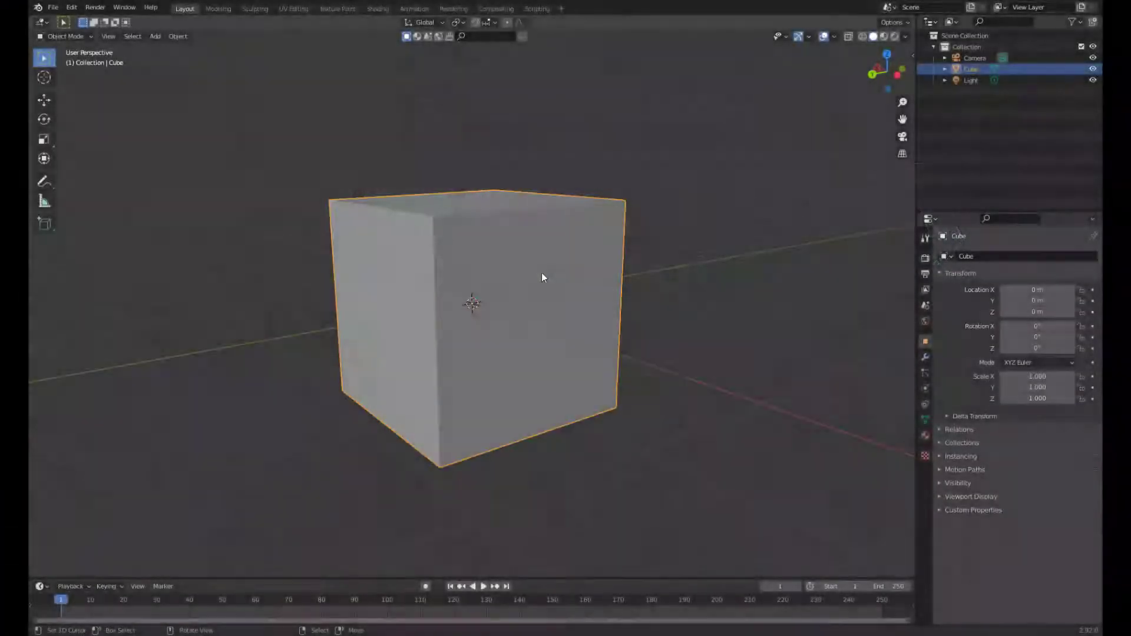
# Delete the default cube, switch to front view and bring up the MCprep sidebar tab
pyautogui.press('Delete')
pyautogui.press('KP_1')
pyautogui.press('n')
pyautogui.click(907, 422)
pyautogui.scroll(-2, 842, 493)
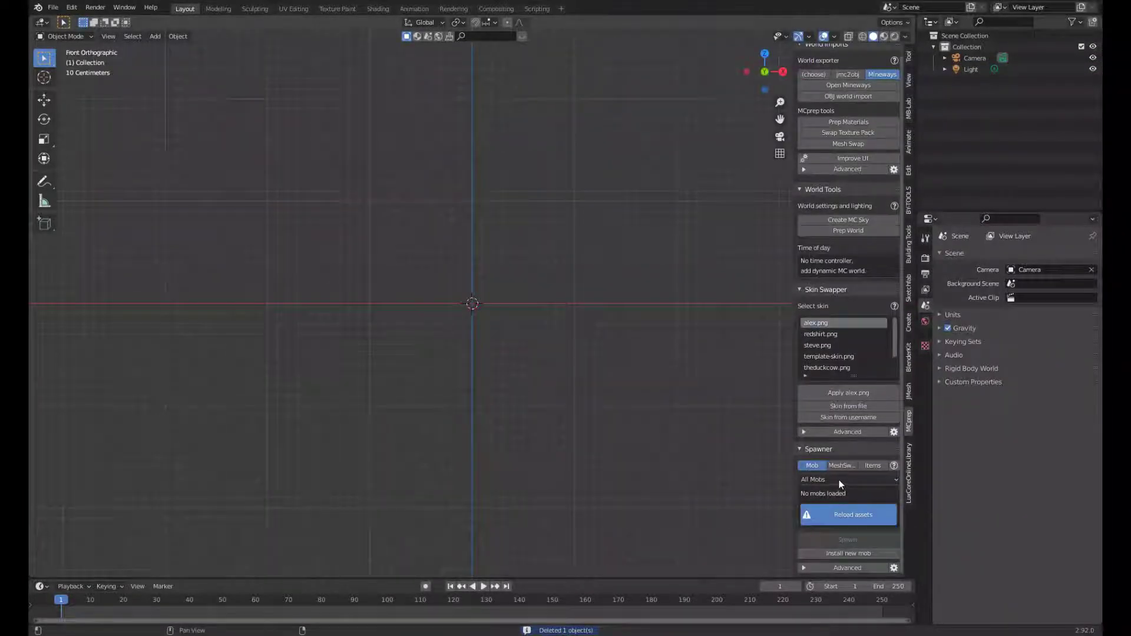
# Reload the mobs and spawn the Simple Player rig
pyautogui.click(841, 479)
pyautogui.click(816, 542)
pyautogui.click(847, 563)
pyautogui.scroll(5, 617, 287)
pyautogui.moveTo(779, 119); pyautogui.dragTo(904, 43)
# Switch the viewport to Material Preview so the Steve skin texture shows
pyautogui.click(883, 36)
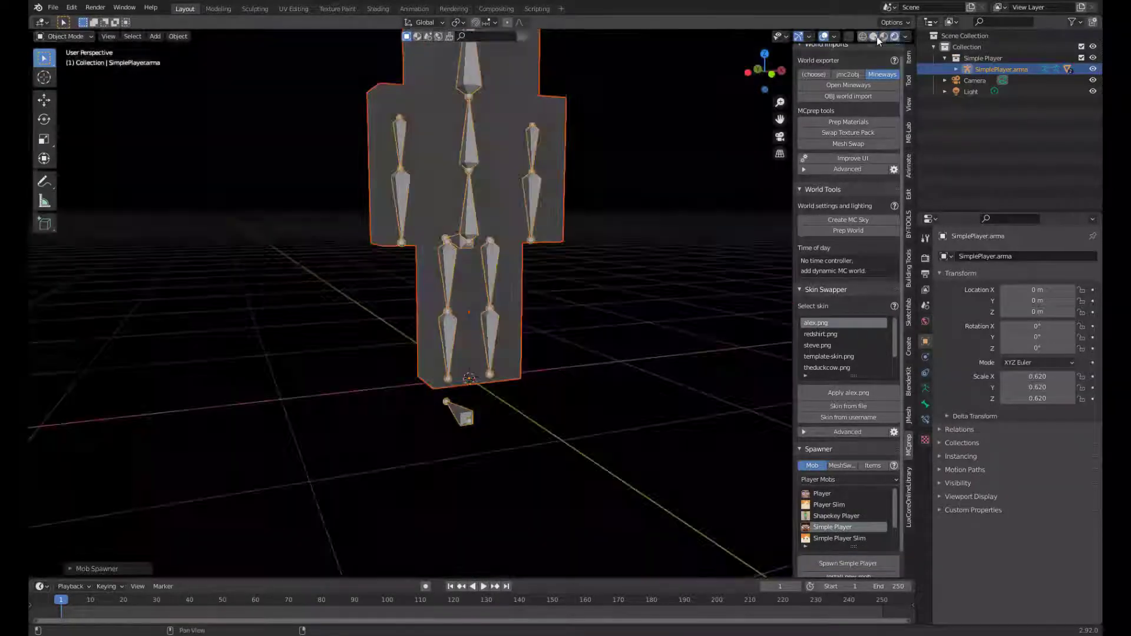
pyautogui.click(905, 36)
pyautogui.scroll(-3, 607, 224)
pyautogui.moveTo(652, 161); pyautogui.dragTo(560, 284, button='middle')
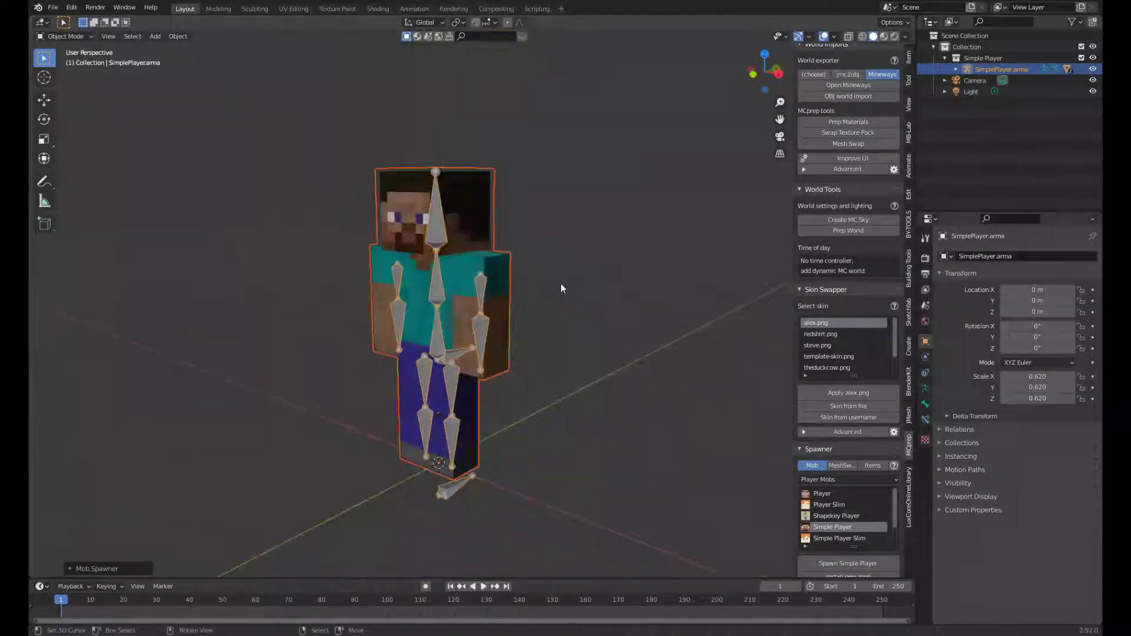
# Select and delete the rig's outer body layer mesh
pyautogui.click(504, 215)
pyautogui.press('Delete')
pyautogui.click(496, 335)
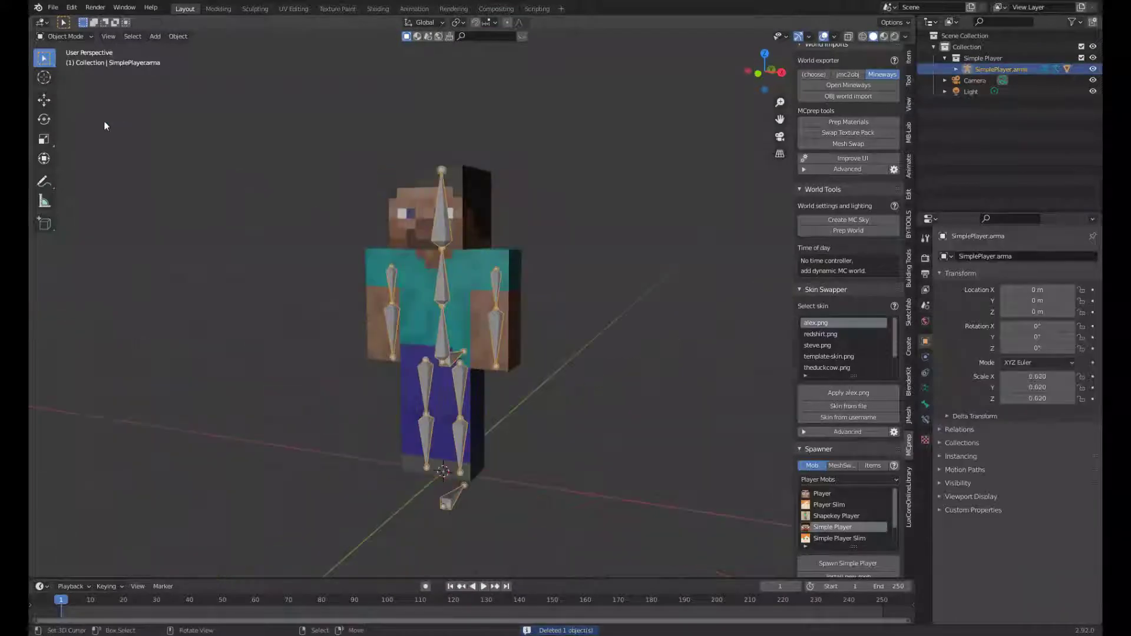
# Try a bone rotation in Pose Mode, cancel it, and return to Object Mode
pyautogui.click(65, 74)
pyautogui.moveTo(500, 284); pyautogui.dragTo(524, 332, button='middle')
pyautogui.press('r')
pyautogui.press('r')
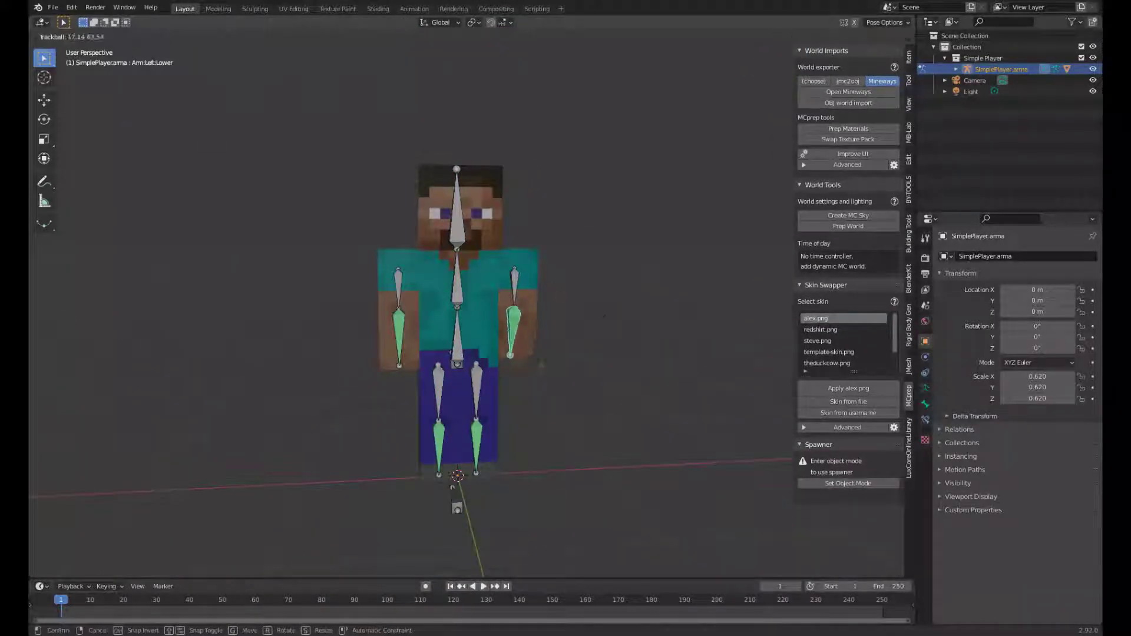
pyautogui.press('Escape')
pyautogui.moveTo(147, 135); pyautogui.dragTo(30, 133, button='middle')
pyautogui.click(74, 49)
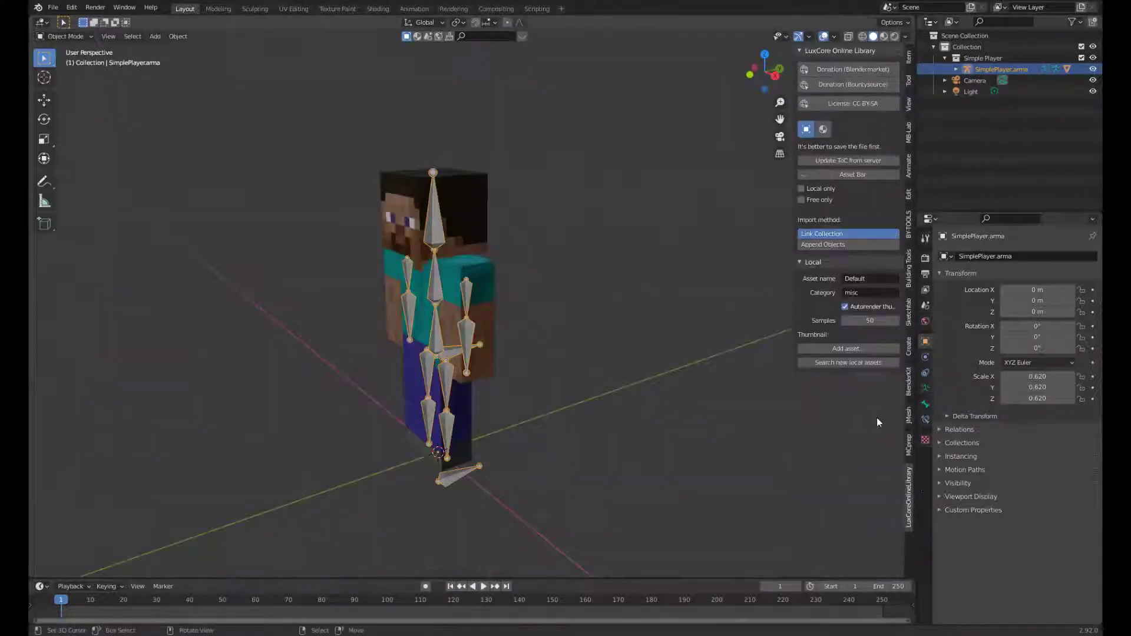
# Scroll MCprep's Items list to iron sword and place it in the scene
pyautogui.scroll(-3, 872, 510)
pyautogui.scroll(-2, 874, 511)
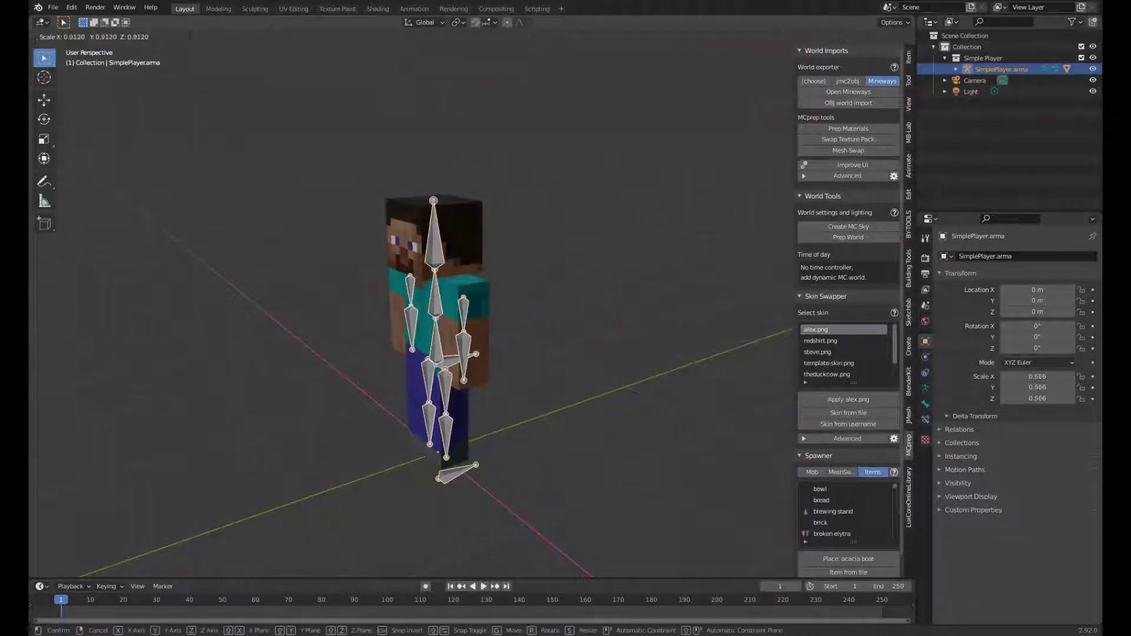
pyautogui.keyDown('ctrl'); pyautogui.scroll(-1, 886, 504); pyautogui.keyUp('ctrl')
pyautogui.keyDown('ctrl'); pyautogui.scroll(1, 851, 495); pyautogui.keyUp('ctrl')
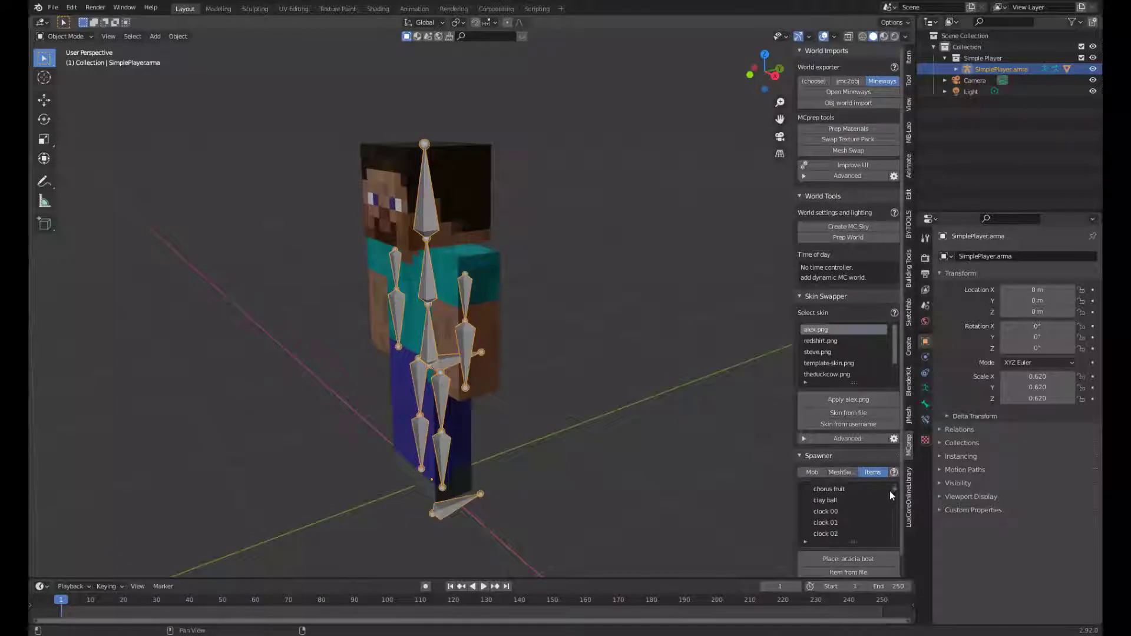
pyautogui.moveTo(889, 490); pyautogui.dragTo(893, 504)
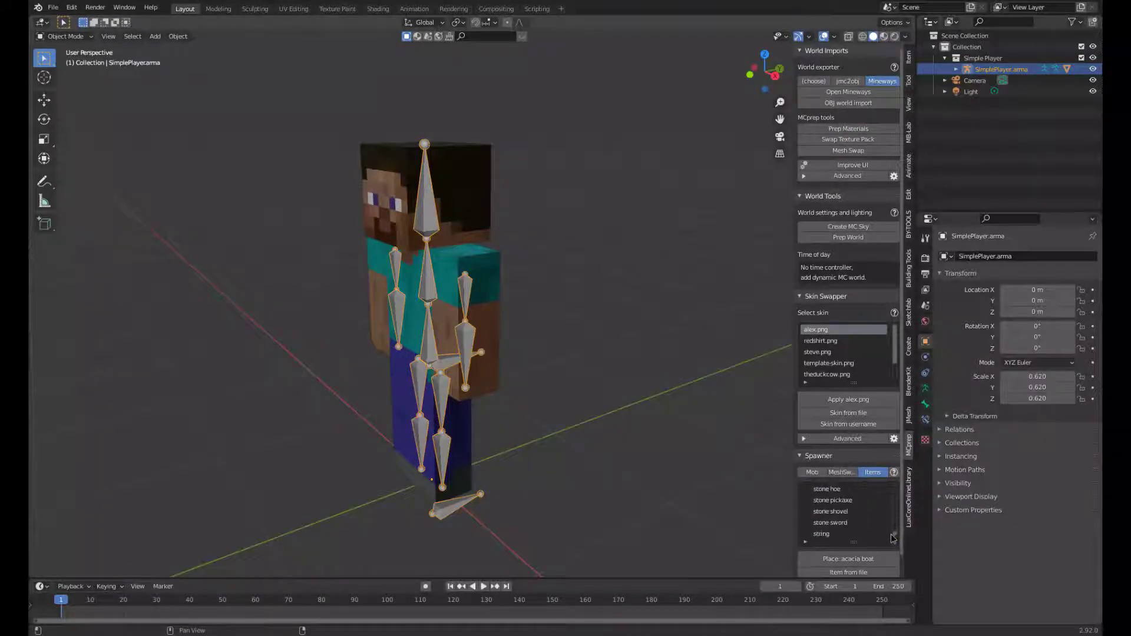
pyautogui.scroll(1, 817, 517)
pyautogui.scroll(-5, 895, 510)
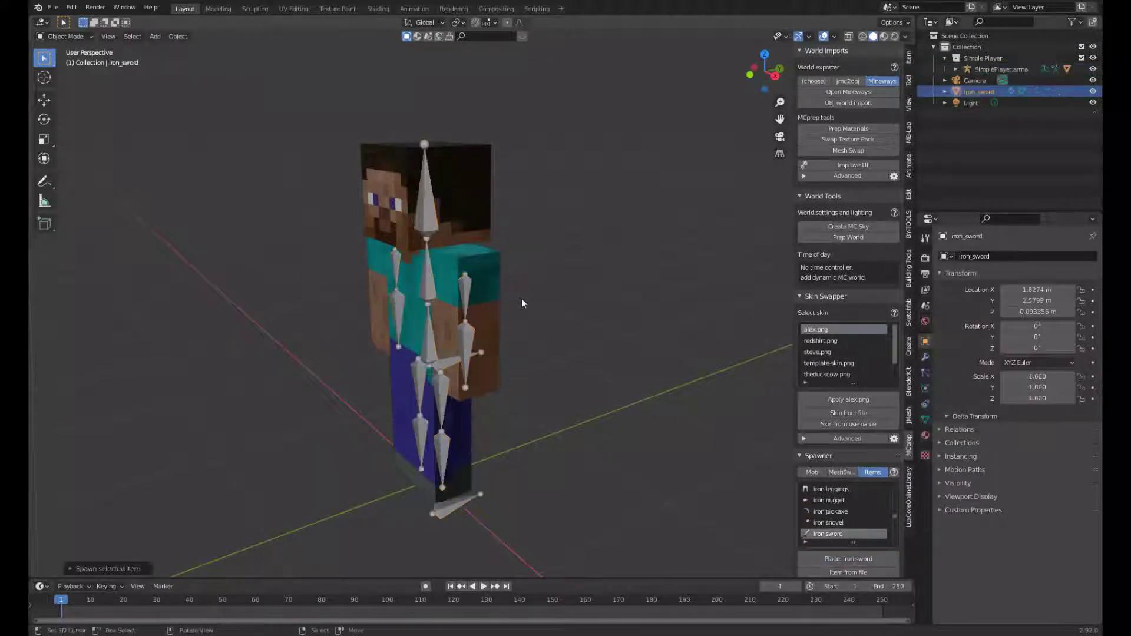
# Move the sword along Y beside the player and scale it to 0.622
pyautogui.moveTo(511, 292); pyautogui.dragTo(487, 369, button='middle')
pyautogui.press('g')
pyautogui.press('y')
pyautogui.click(469, 353)
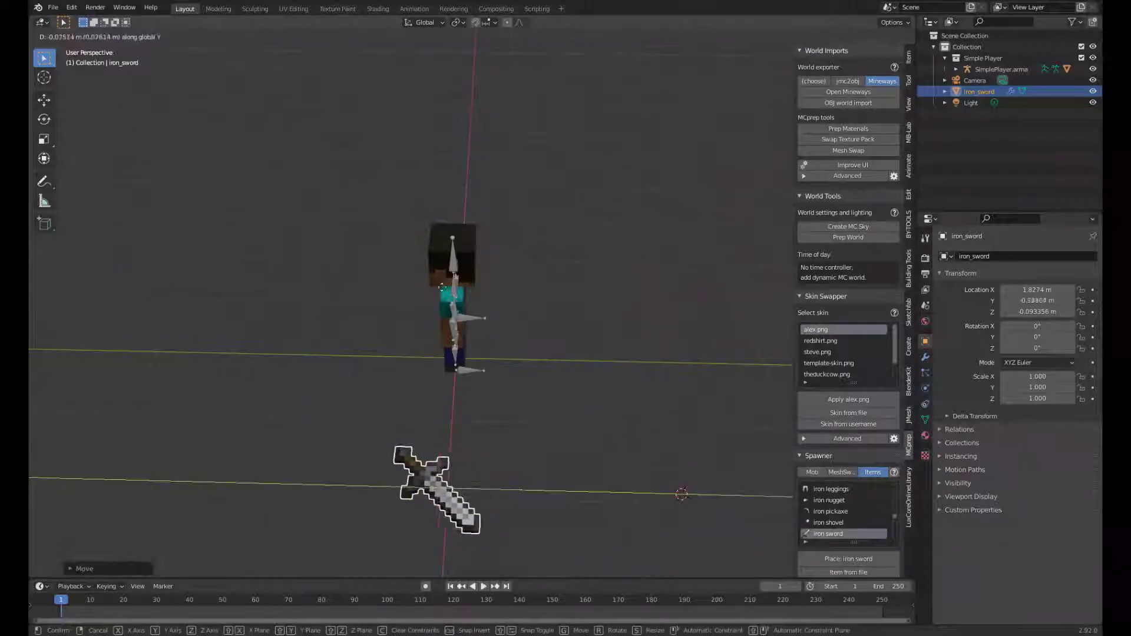
pyautogui.click(442, 135)
pyautogui.moveTo(530, 353); pyautogui.dragTo(609, 404, button='middle')
pyautogui.scroll(3, 610, 404)
pyautogui.press('s')
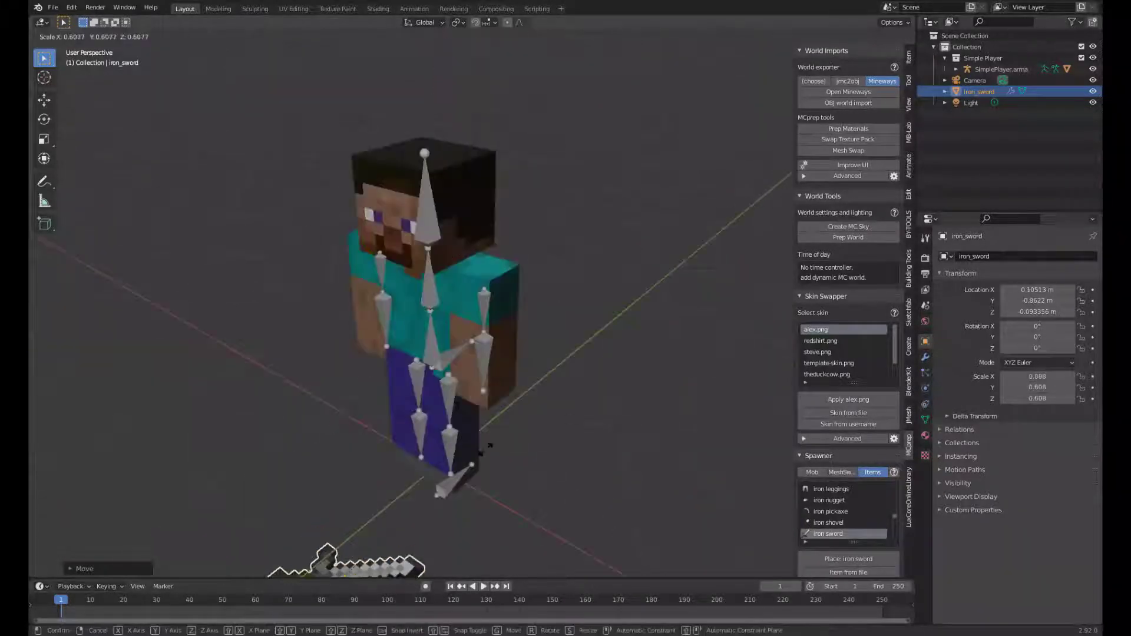
pyautogui.click(519, 372)
# Reset the sword's rotation, then rotate it 90° about X and 90° about Z
pyautogui.press('r')
pyautogui.write('x180r')
pyautogui.moveTo(524, 377); pyautogui.dragTo(474, 303, button='middle')
pyautogui.press('r')
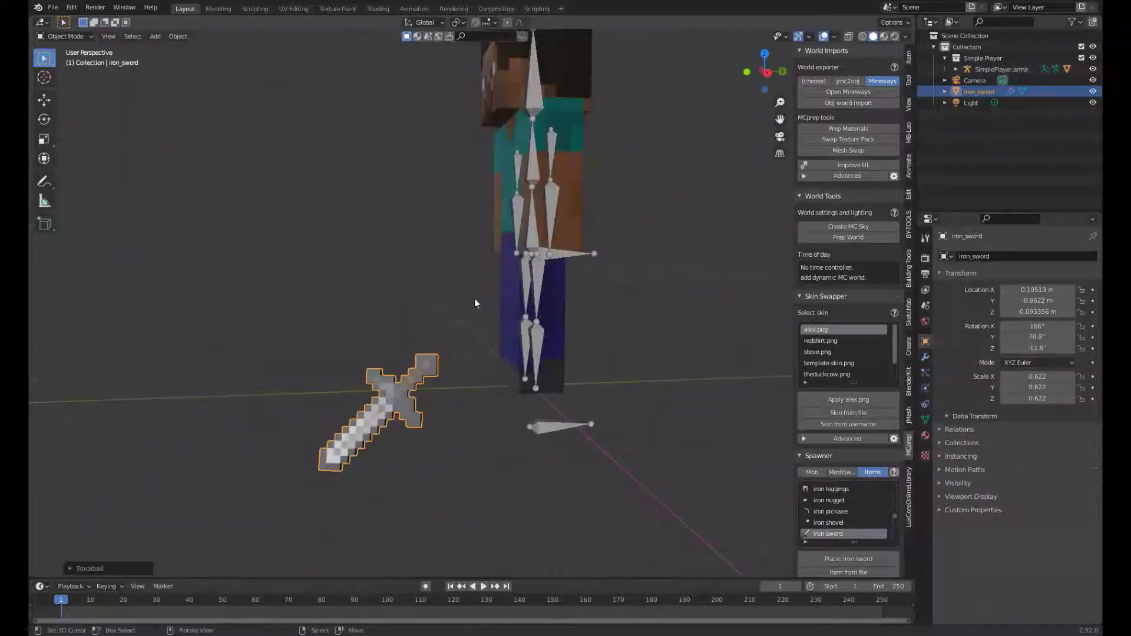
pyautogui.moveTo(521, 452); pyautogui.dragTo(574, 444, button='middle')
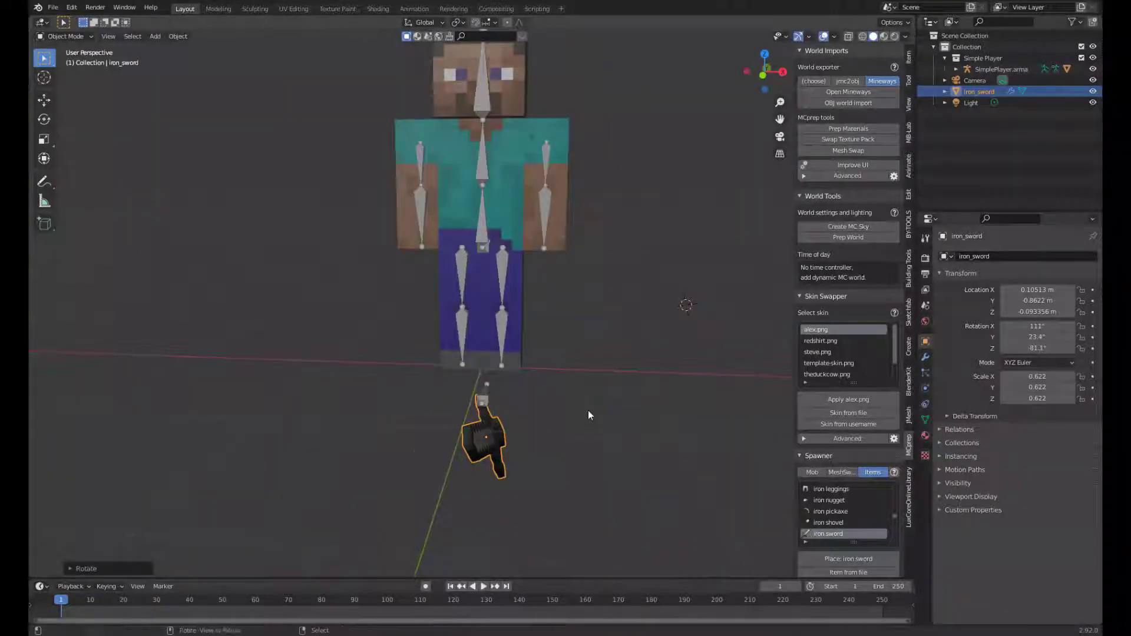
pyautogui.hotkey('alt', 'r')
pyautogui.press('r')
pyautogui.press('x')
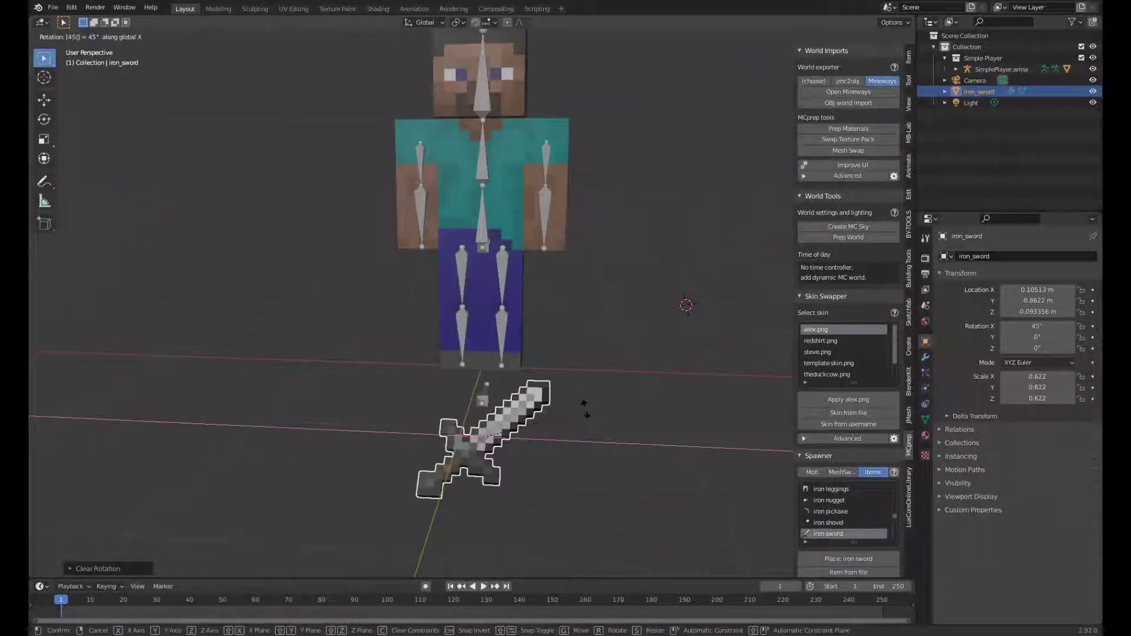
pyautogui.moveTo(585, 407); pyautogui.dragTo(507, 400, button='middle')
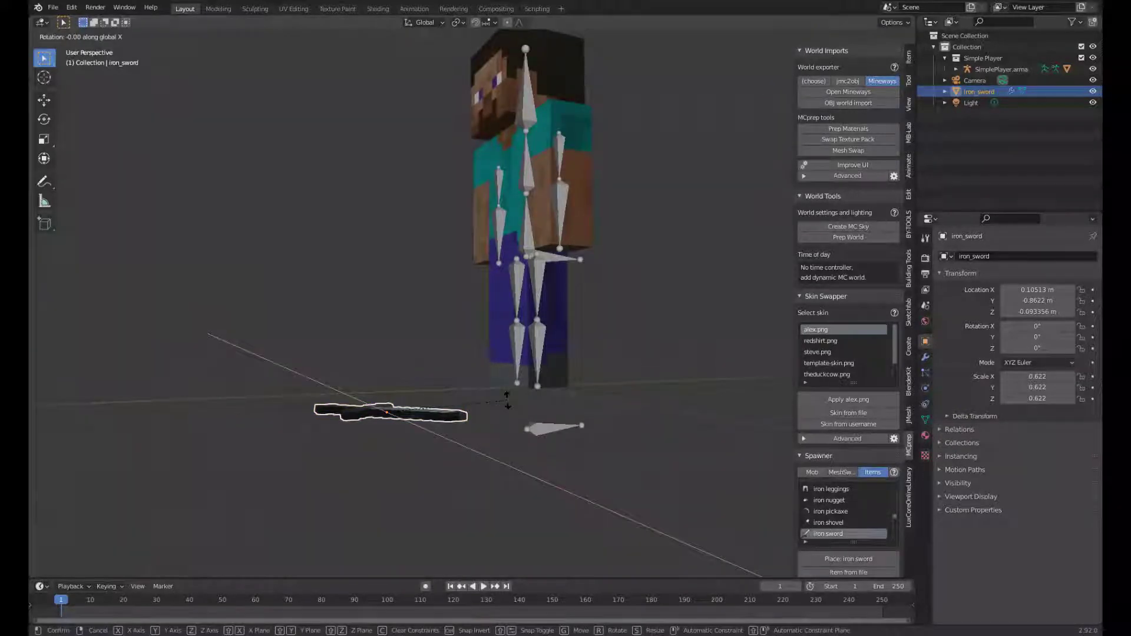
pyautogui.write('90')
pyautogui.press('Return')
pyautogui.write('rz90')
pyautogui.press('Return')
# Raise the sword along Z to arm height and reposition it in top view
pyautogui.press('g')
pyautogui.press('z')
pyautogui.click(506, 330)
pyautogui.moveTo(507, 330); pyautogui.dragTo(577, 406, button='middle')
pyautogui.press('KP_7')
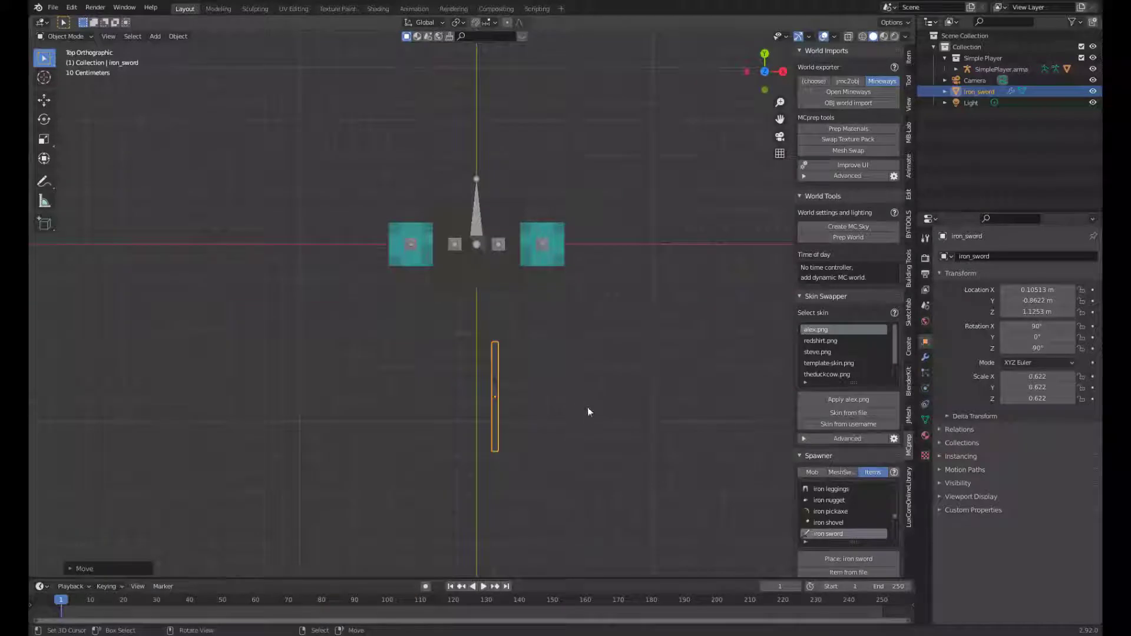
pyautogui.press('g')
pyautogui.click(574, 319)
pyautogui.moveTo(574, 319); pyautogui.dragTo(538, 311, button='middle')
# Rotate the sword and move it beside Steve's hand using front and right views
pyautogui.press('r')
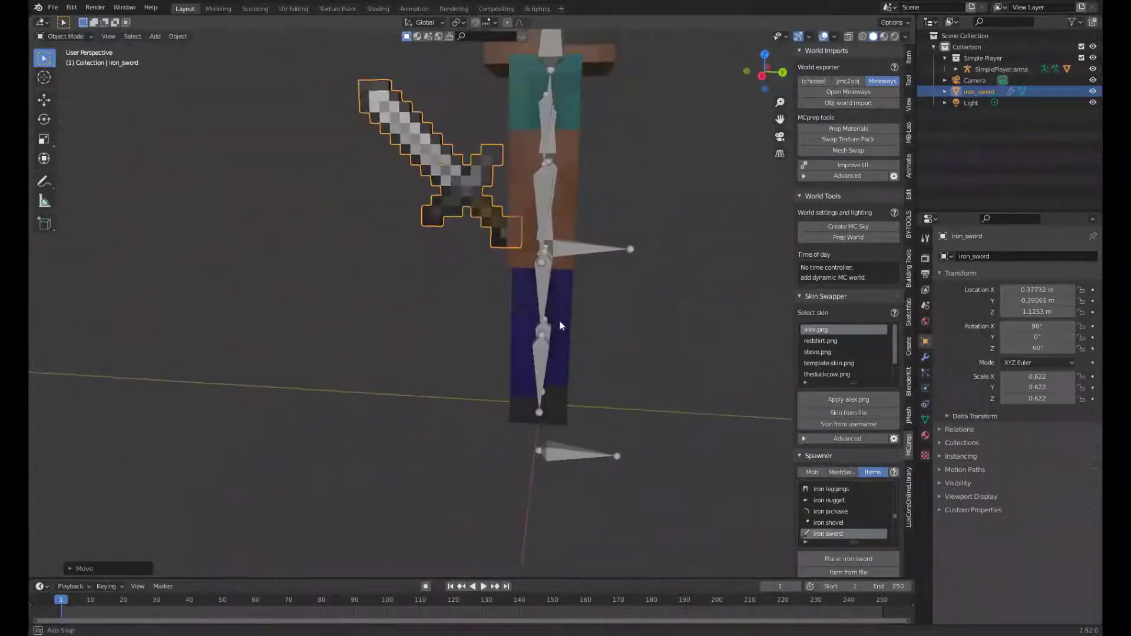
pyautogui.click(558, 321)
pyautogui.press('g')
pyautogui.press('KP_1')
pyautogui.press('KP_3')
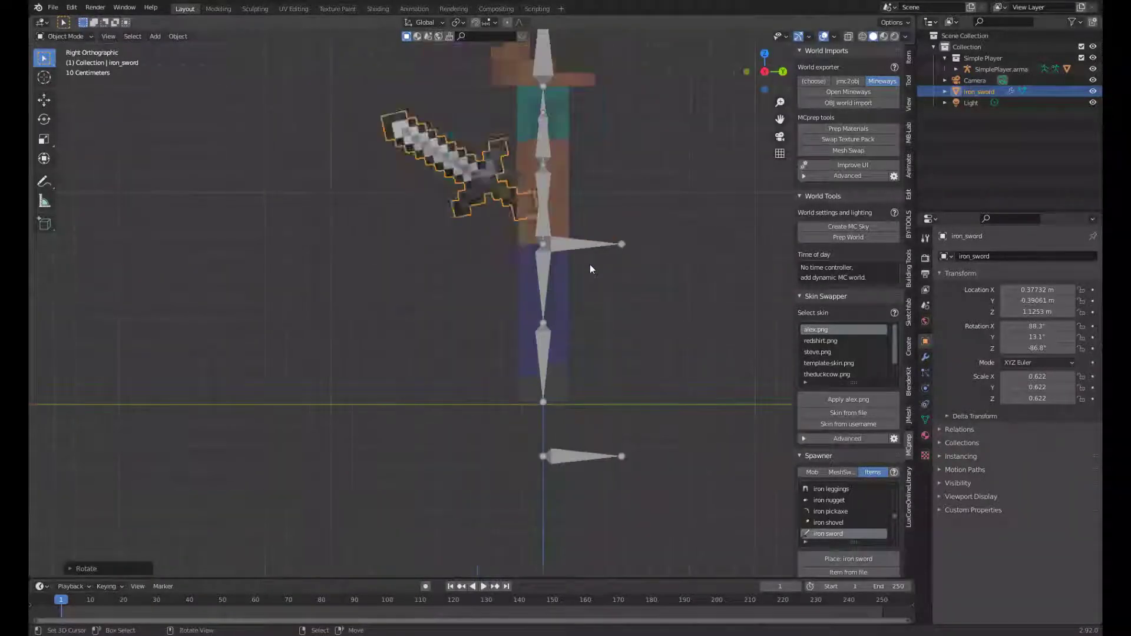
pyautogui.click(610, 212)
pyautogui.moveTo(610, 212); pyautogui.dragTo(437, 201, button='middle')
# In Pose Mode, rotate the left lower arm up toward the sword at frame 10
pyautogui.click(437, 200)
pyautogui.click(65, 73)
pyautogui.scroll(3, 444, 439)
pyautogui.press('a')
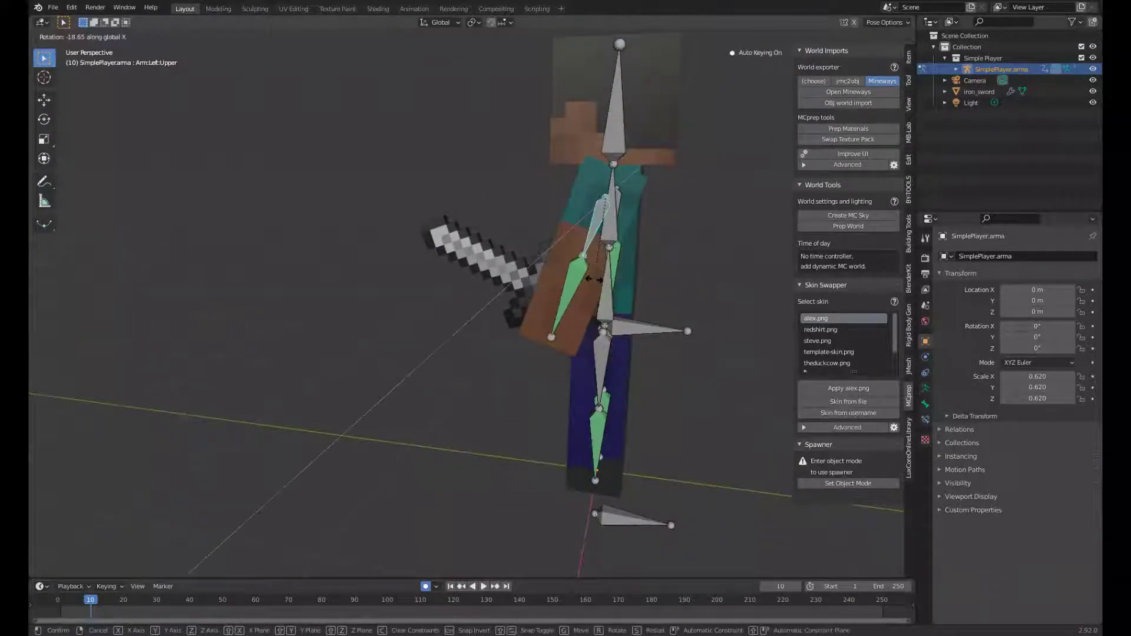
pyautogui.press('r')
pyautogui.click(602, 382)
pyautogui.moveTo(602, 382); pyautogui.dragTo(589, 363, button='middle')
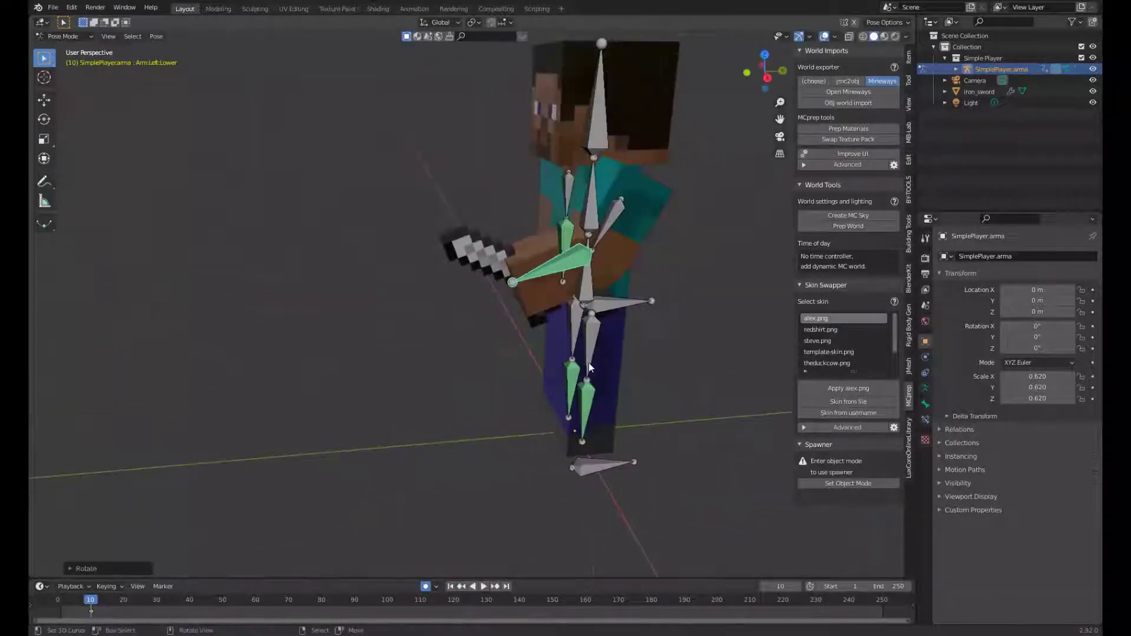
# Key the lowered forearm pose at frame 0, play it back, and return to Object Mode
pyautogui.hotkey('shift', 'Left')
pyautogui.press('r')
pyautogui.click(601, 223)
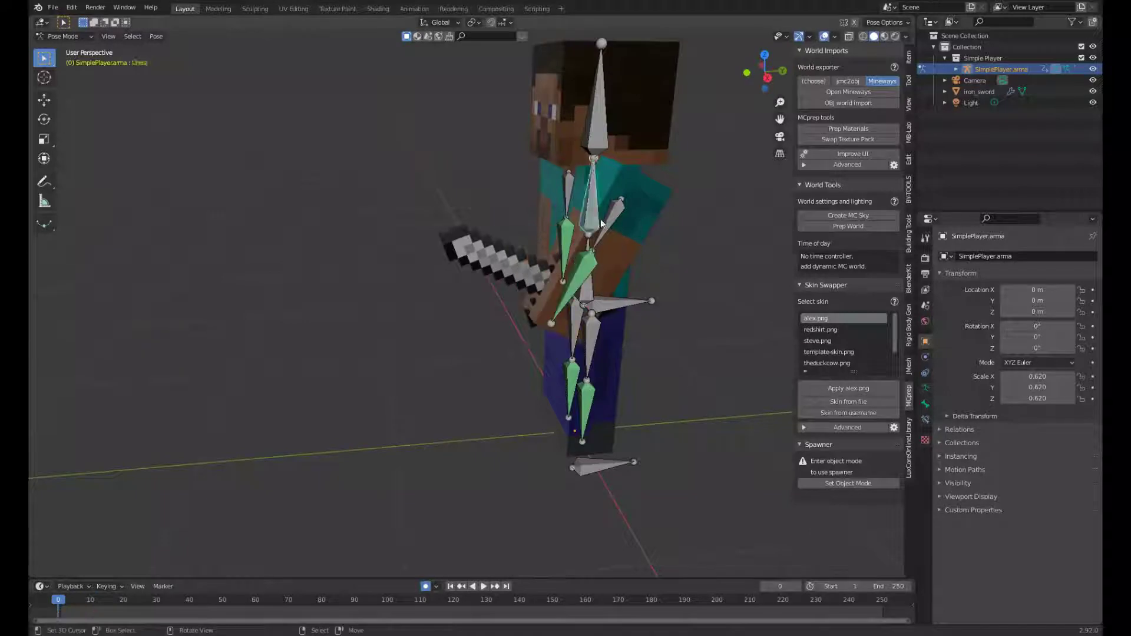
pyautogui.press('space')
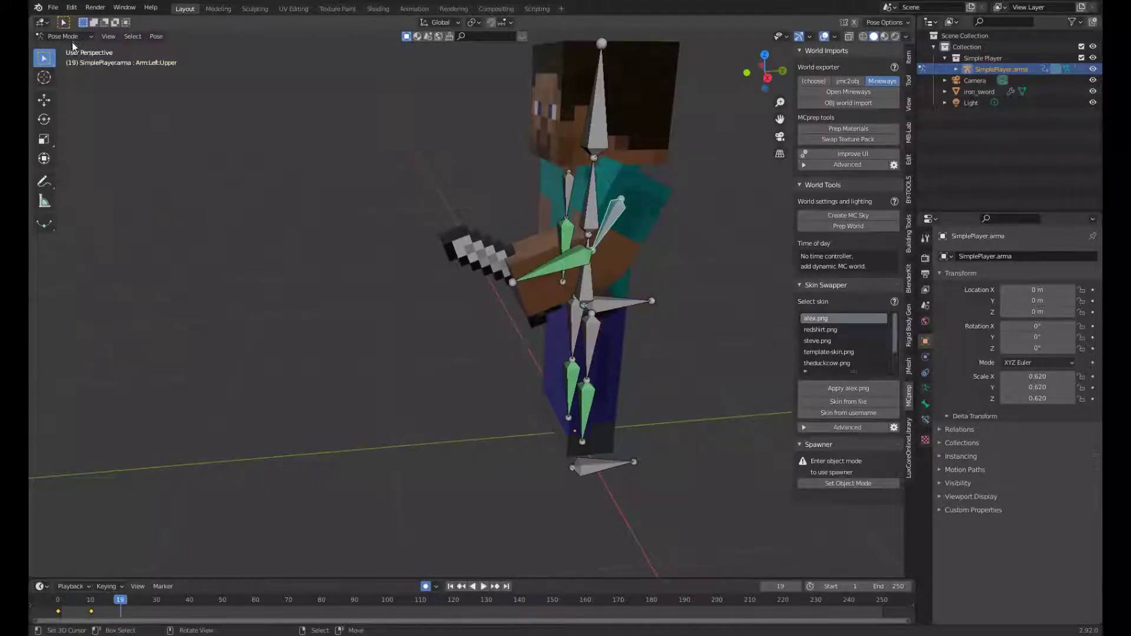
pyautogui.click(40, 37)
pyautogui.click(58, 50)
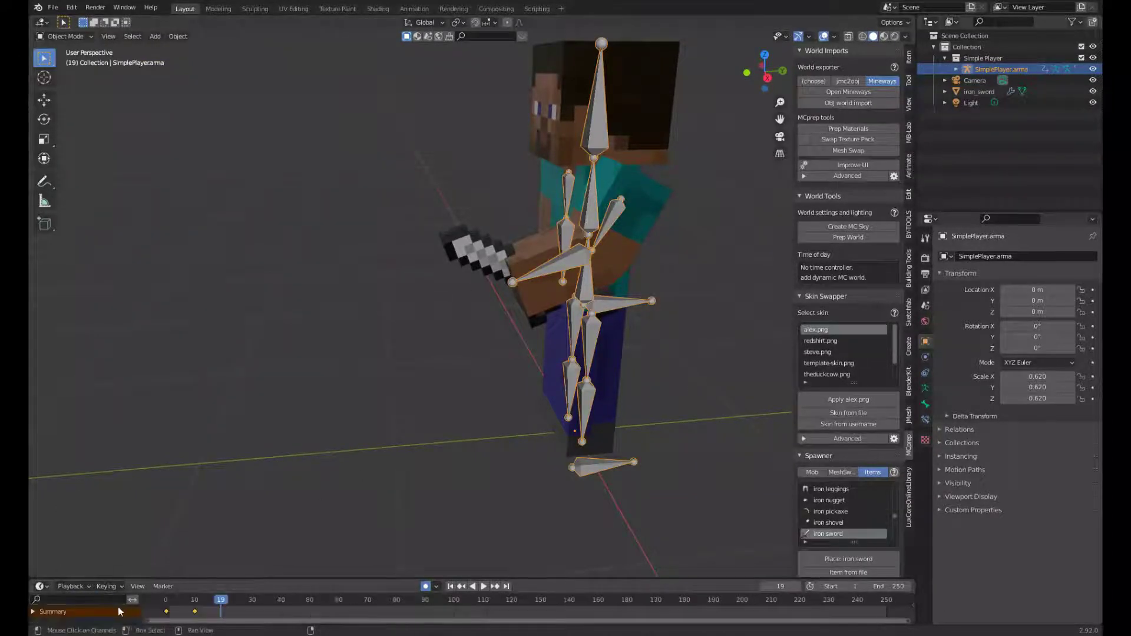
# Keyframe the sword at frame 0, then move it into the raised hand at frame 10
pyautogui.hotkey('shift', 'Left')
pyautogui.click(542, 330)
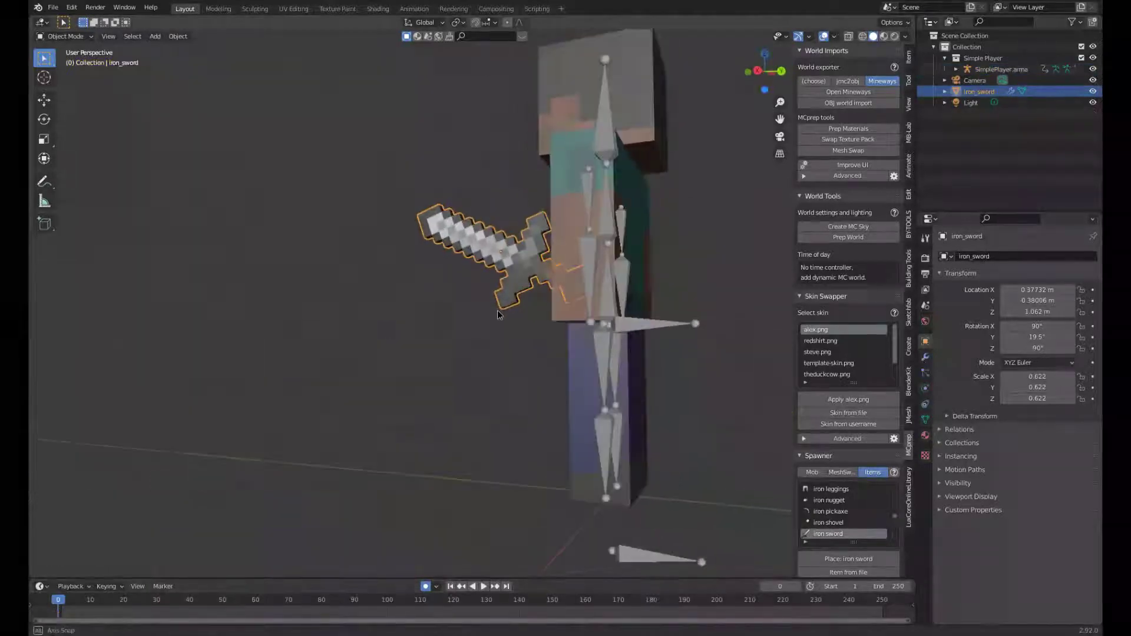
pyautogui.click(594, 250)
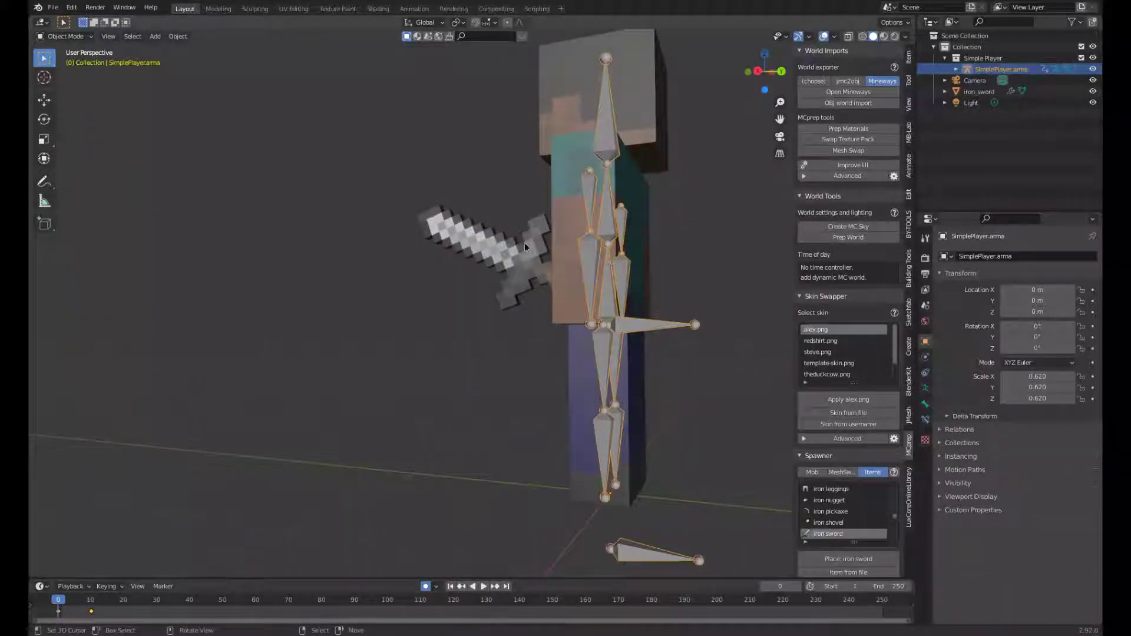
pyautogui.click(526, 246)
pyautogui.press('i')
pyautogui.press('Up')
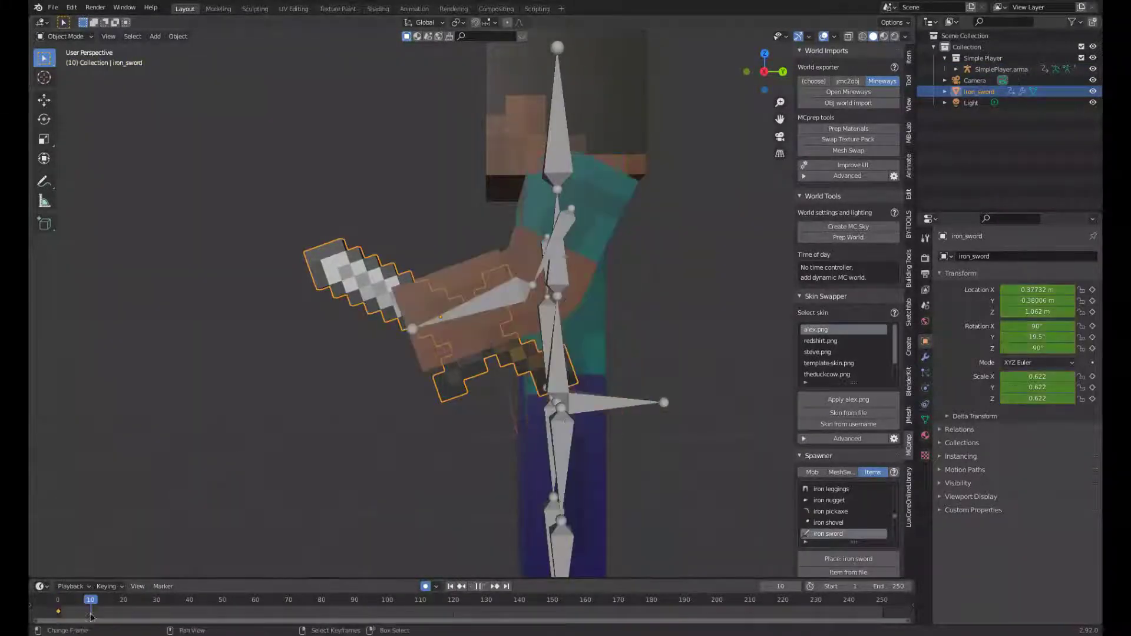
pyautogui.press('g')
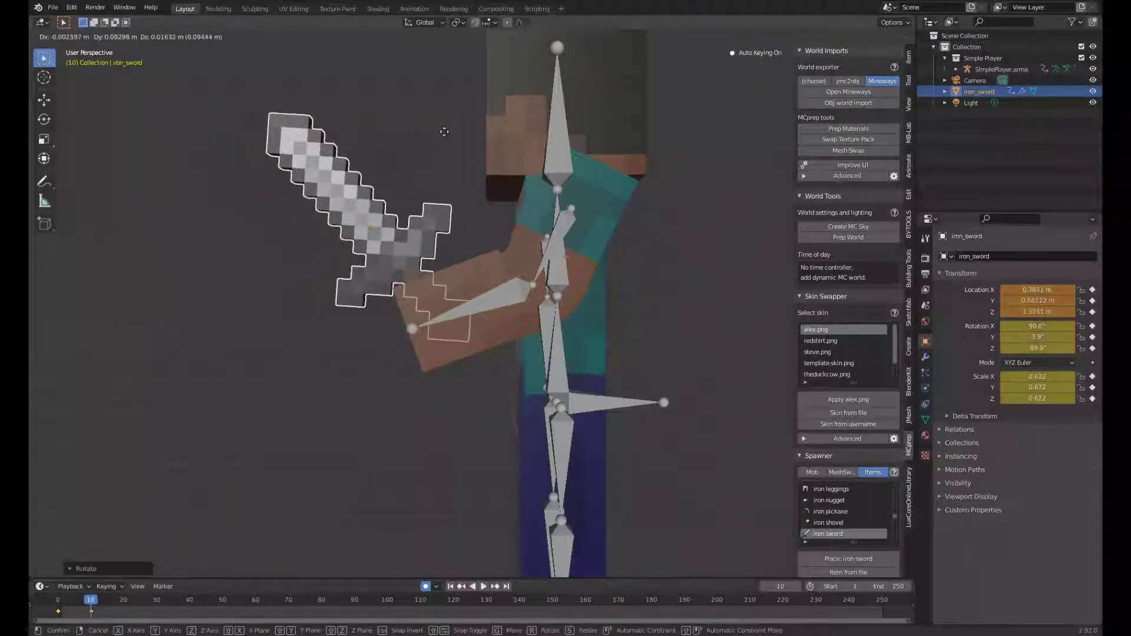
pyautogui.click(329, 391)
pyautogui.moveTo(330, 392); pyautogui.dragTo(578, 167, button='middle')
# Play and scrub frames 2–10, readjust the sword's rotation, and preview again
pyautogui.press('space')
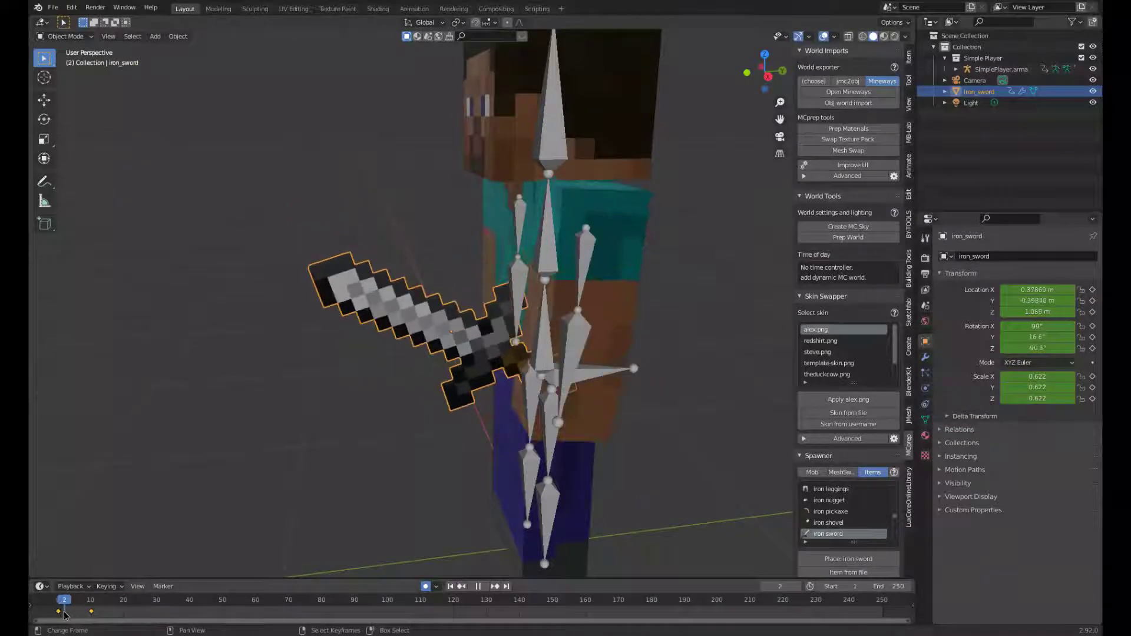
pyautogui.scroll(5, 158, 457)
pyautogui.press('space')
pyautogui.click(59, 611)
pyautogui.moveTo(59, 611); pyautogui.dragTo(90, 611)
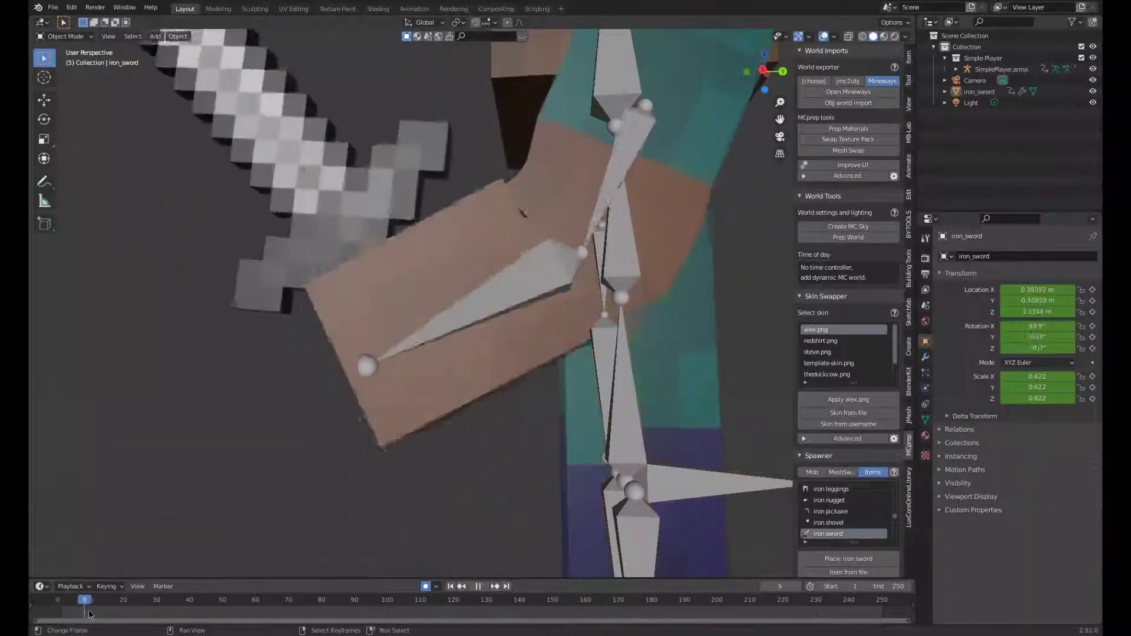
pyautogui.click(313, 226)
pyautogui.press('space')
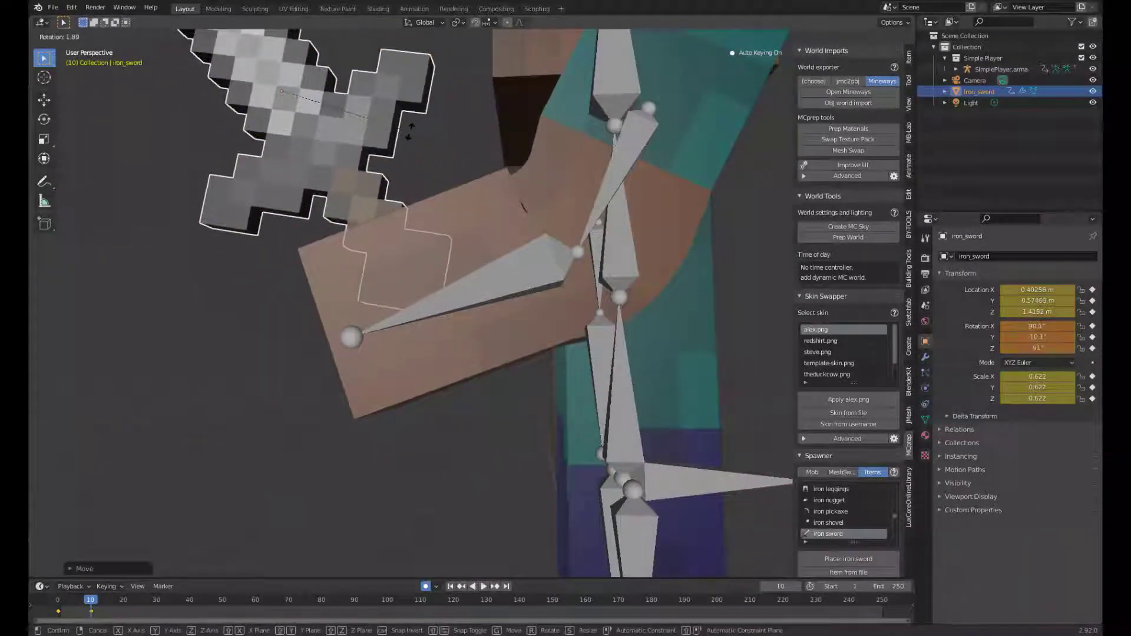
pyautogui.hotkey('shift', 'Left')
pyautogui.press('space')
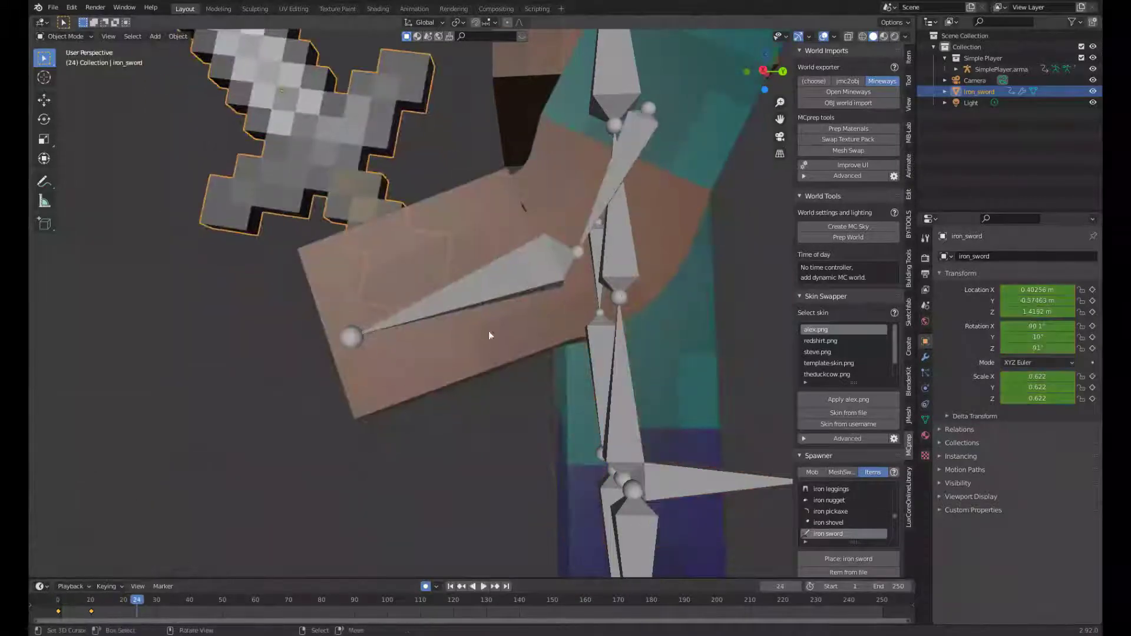
pyautogui.scroll(-10, 556, 309)
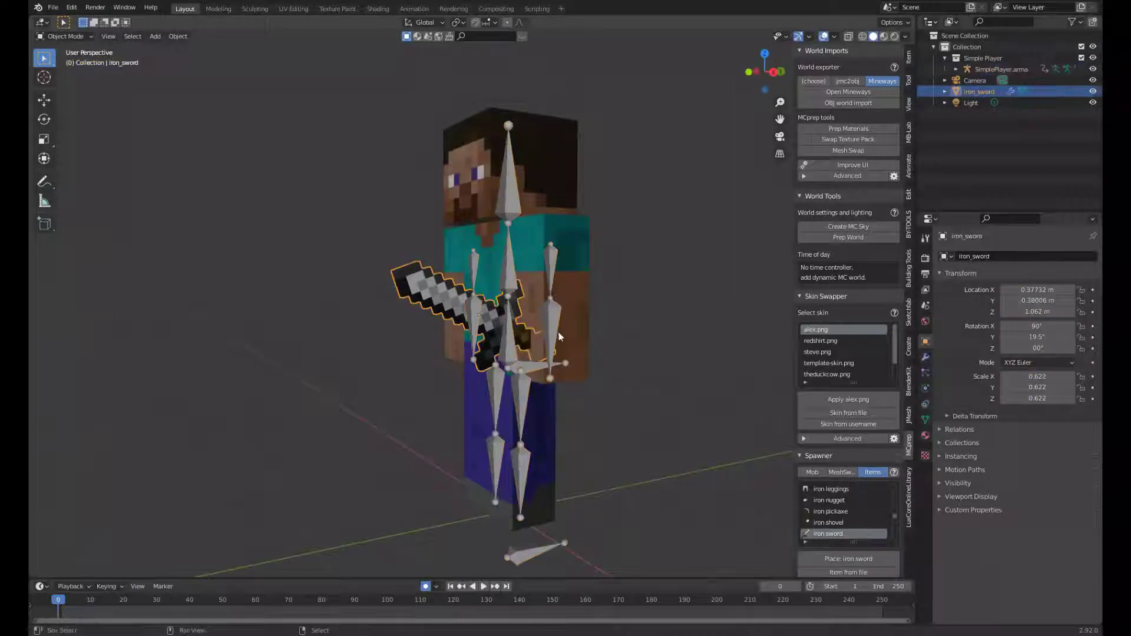
# In Pose Mode, parent the sword to the active arm bone with Ctrl+P > Bone
pyautogui.click(65, 36)
pyautogui.click(65, 74)
pyautogui.hotkey('ctrl', 'p')
pyautogui.press('Up')
pyautogui.press('Up')
pyautogui.press('Return')
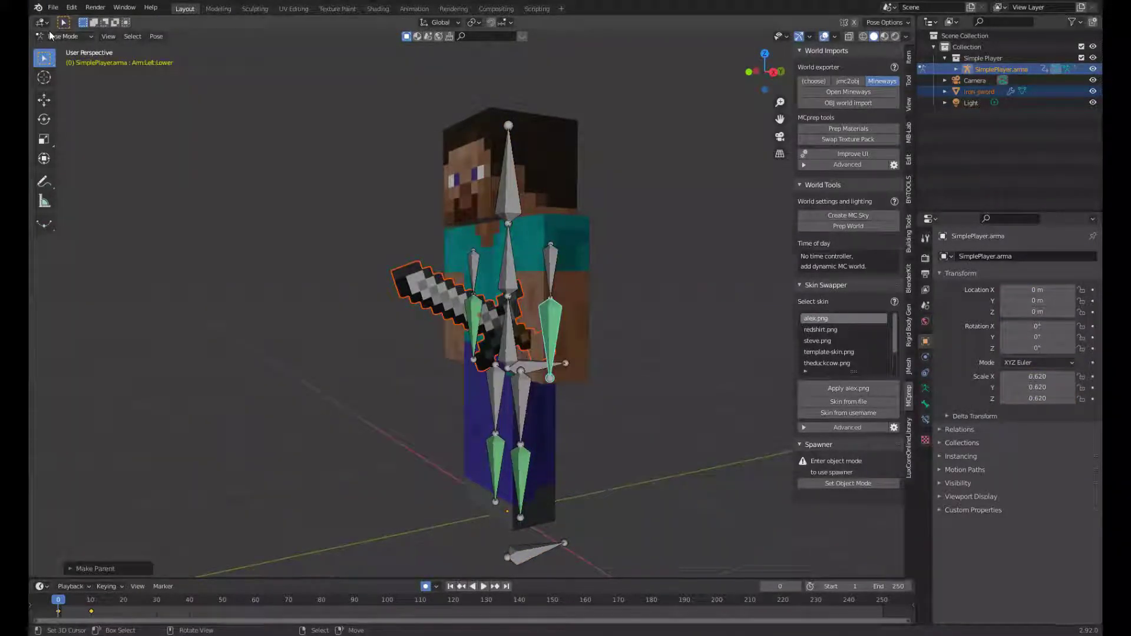
# Swing the left lower arm upward and go back to Object Mode
pyautogui.moveTo(218, 182); pyautogui.dragTo(383, 328, button='middle')
pyautogui.click(532, 337)
pyautogui.press('r')
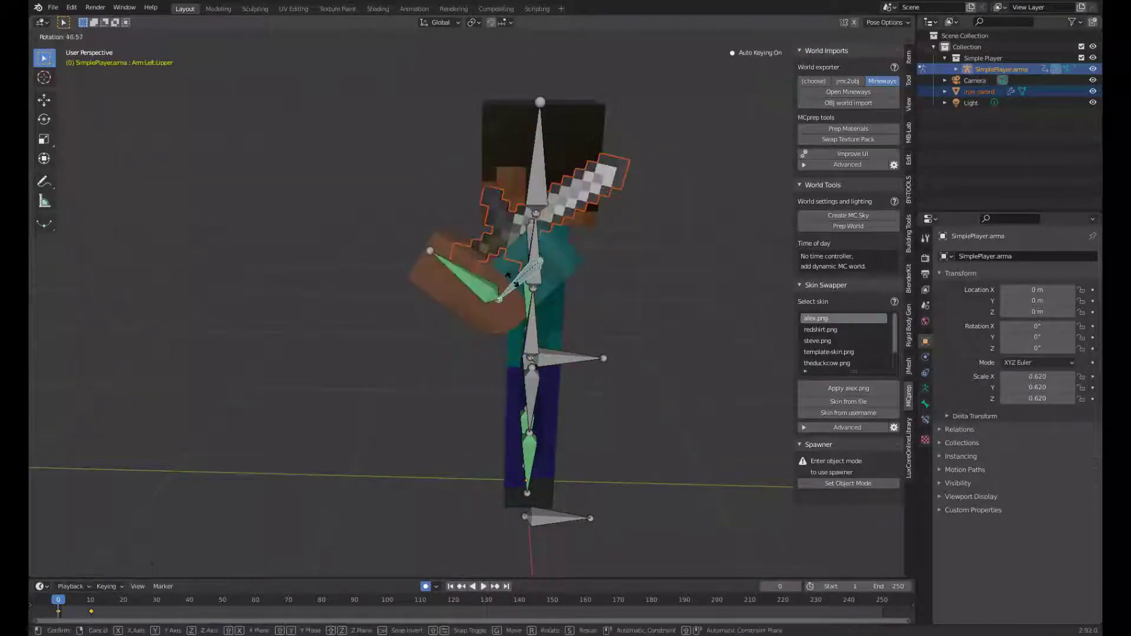
pyautogui.click(333, 311)
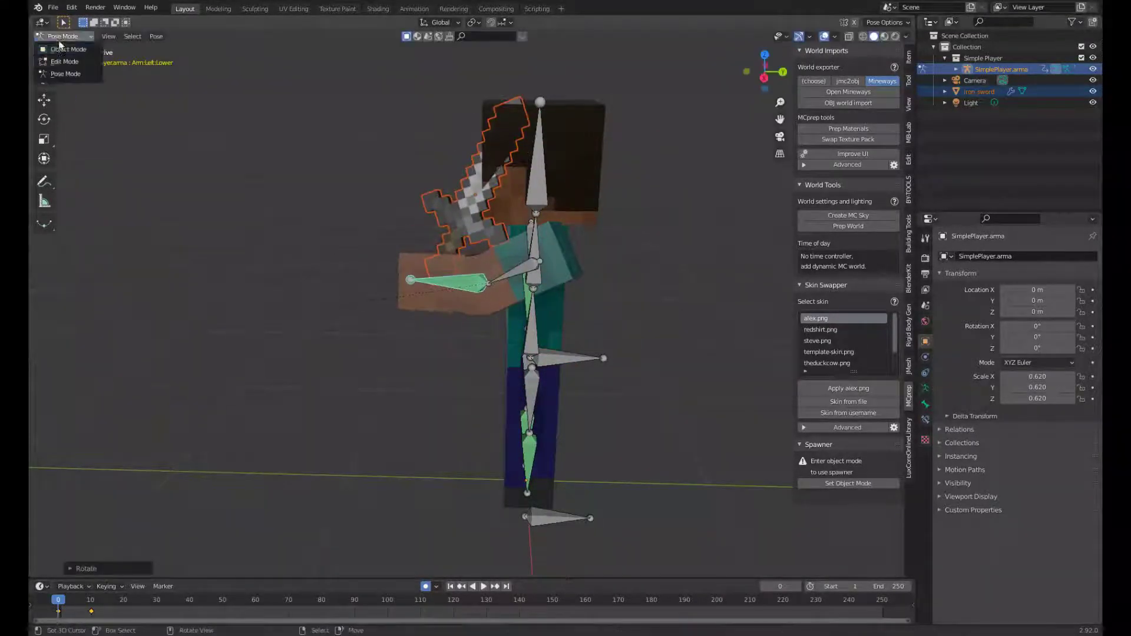
pyautogui.click(65, 49)
pyautogui.click(514, 193)
# Shrink, move and rotate the sword toward Steve's hand
pyautogui.press('s')
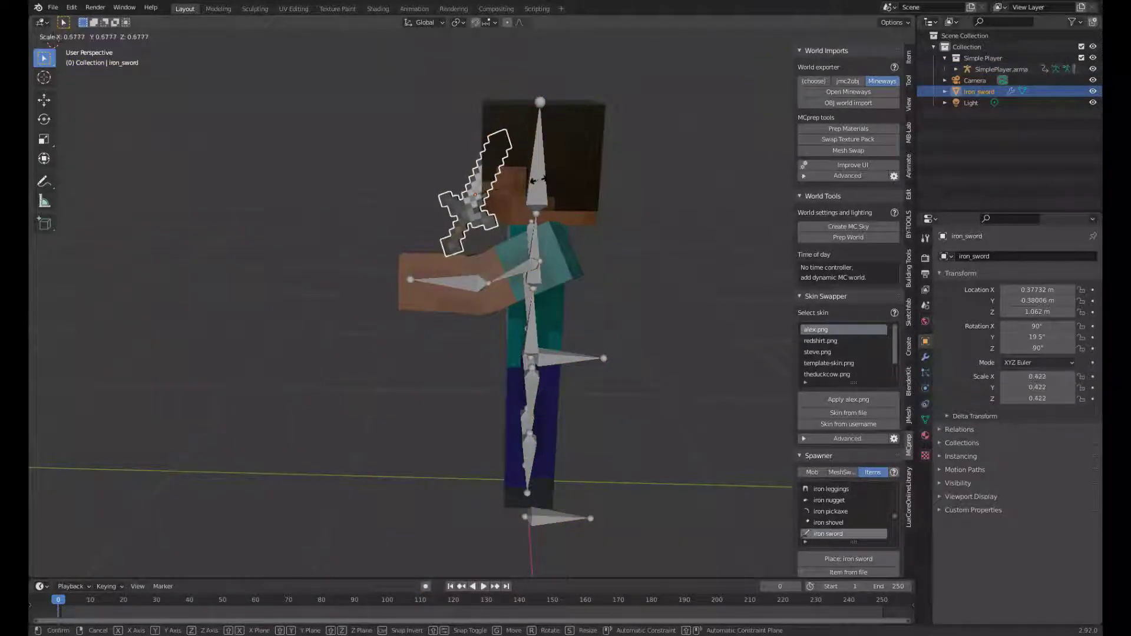
pyautogui.click(536, 180)
pyautogui.scroll(3, 536, 180)
pyautogui.press('g')
pyautogui.scroll(2, 524, 212)
pyautogui.click(519, 229)
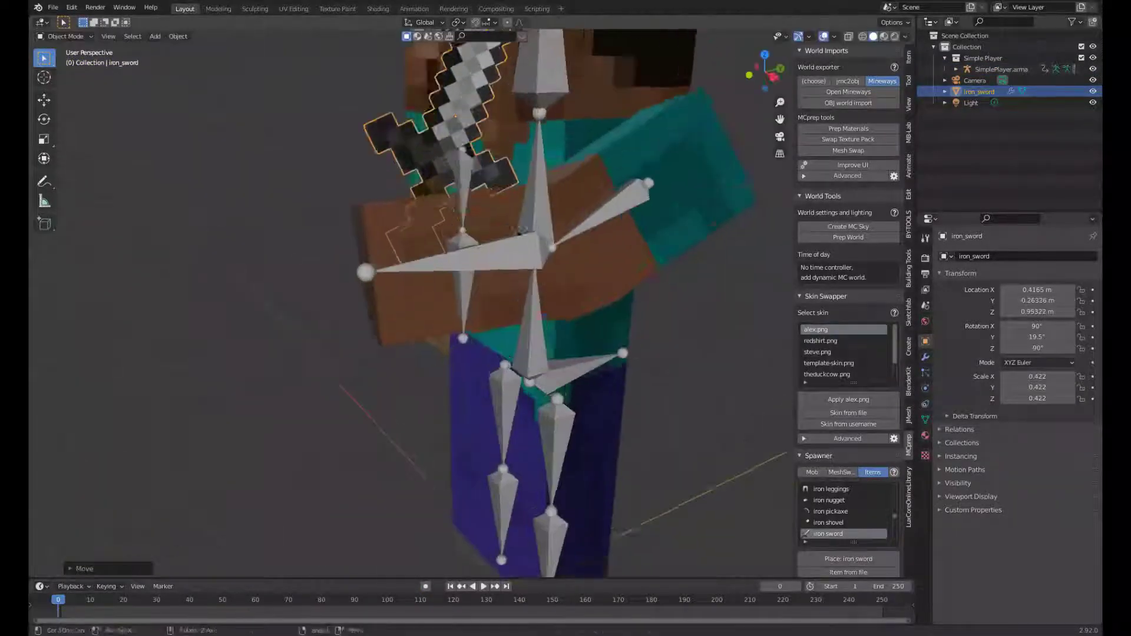
pyautogui.press('r')
pyautogui.click(519, 247)
# Nudge the sword into the hand and resize it, checking from the side
pyautogui.moveTo(518, 247); pyautogui.dragTo(674, 348, button='middle')
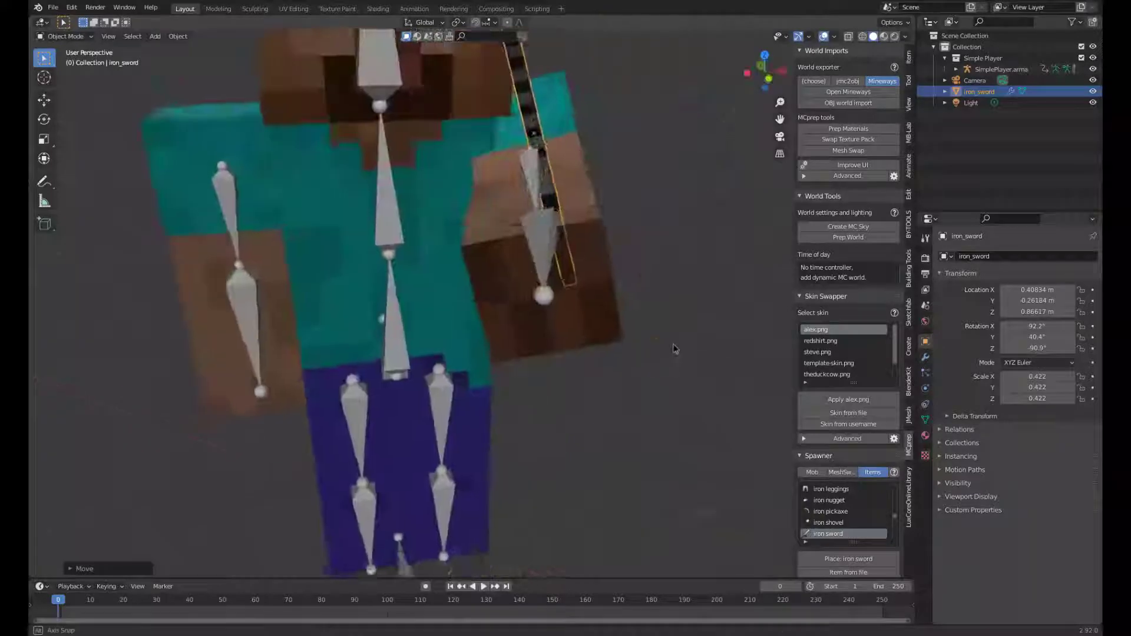
pyautogui.press('g')
pyautogui.click(447, 467)
pyautogui.moveTo(447, 467); pyautogui.dragTo(543, 339, button='middle')
pyautogui.scroll(-3, 543, 339)
pyautogui.press('s')
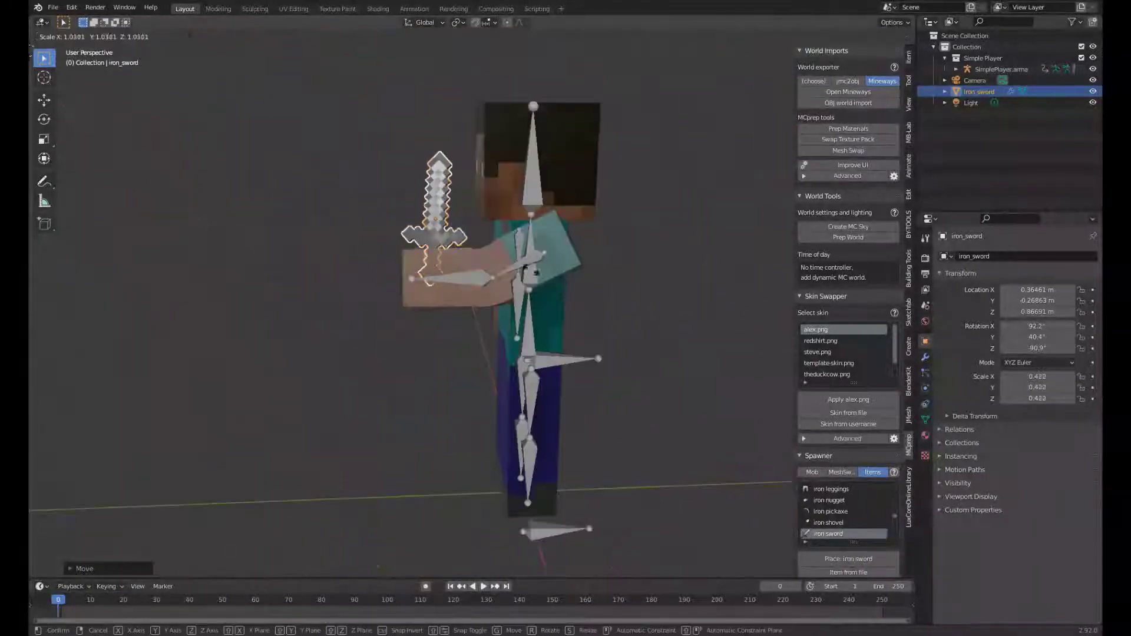
pyautogui.click(528, 268)
pyautogui.moveTo(528, 268); pyautogui.dragTo(471, 337, button='middle')
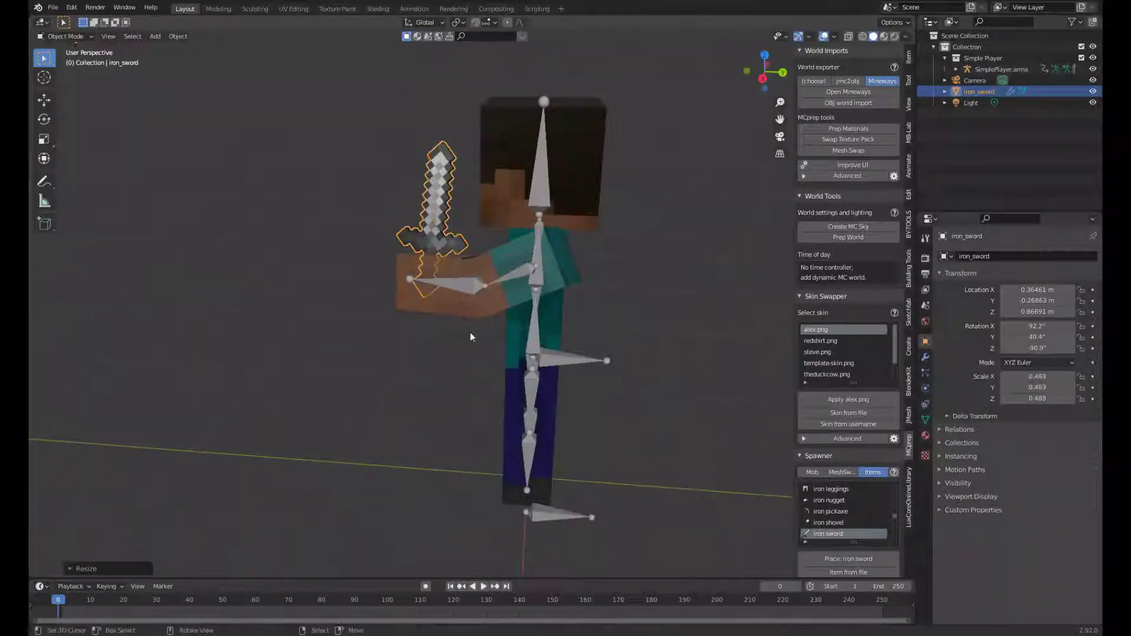
# Undo the sword adjustments, play the animation in Pose Mode, and return to Object Mode
pyautogui.hotkey('ctrl', 'z')
pyautogui.hotkey('ctrl', 'z')
pyautogui.hotkey('ctrl', 'z')
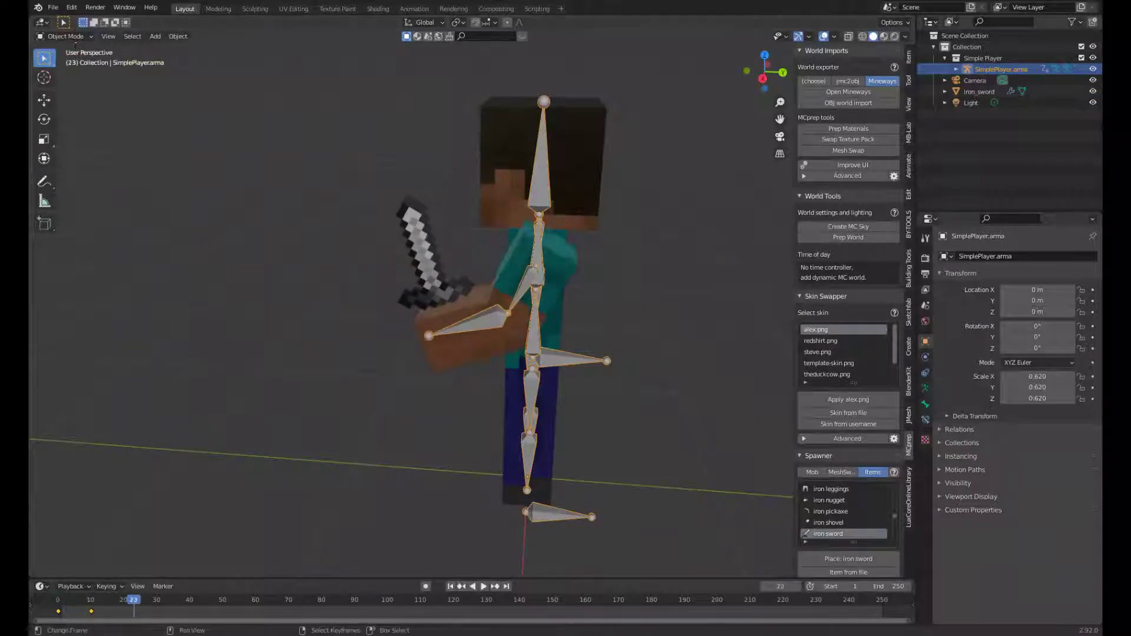
pyautogui.hotkey('ctrl', 'z')
pyautogui.click(63, 74)
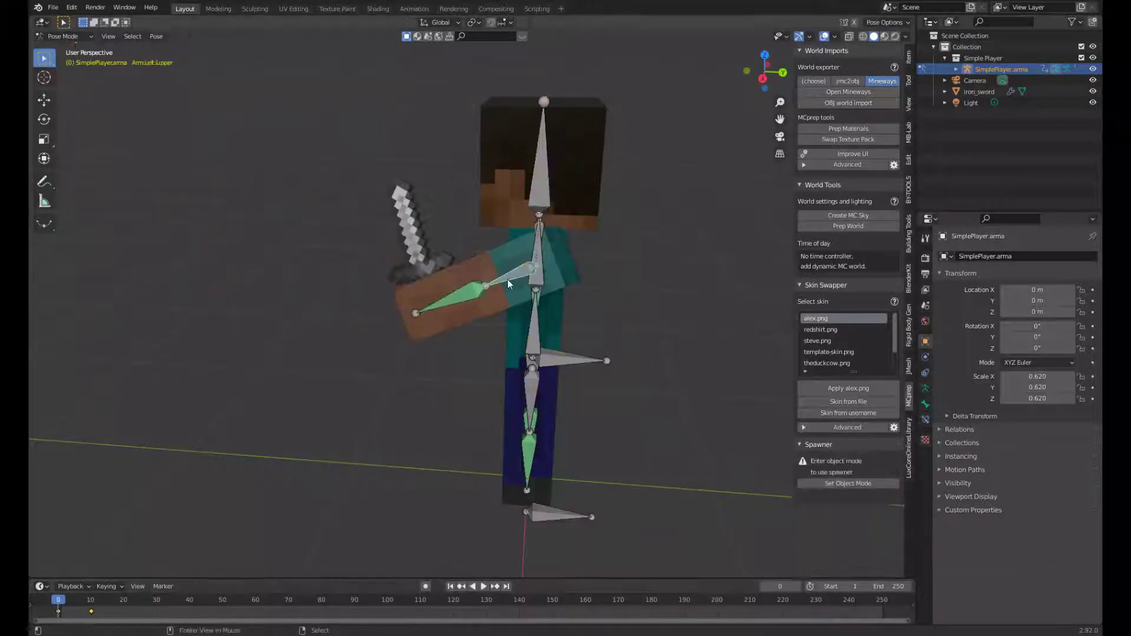
pyautogui.click(55, 36)
pyautogui.click(66, 49)
pyautogui.moveTo(341, 336); pyautogui.dragTo(386, 335, button='middle')
pyautogui.press('space')
pyautogui.press('space')
pyautogui.moveTo(259, 444); pyautogui.dragTo(500, 474, button='middle')
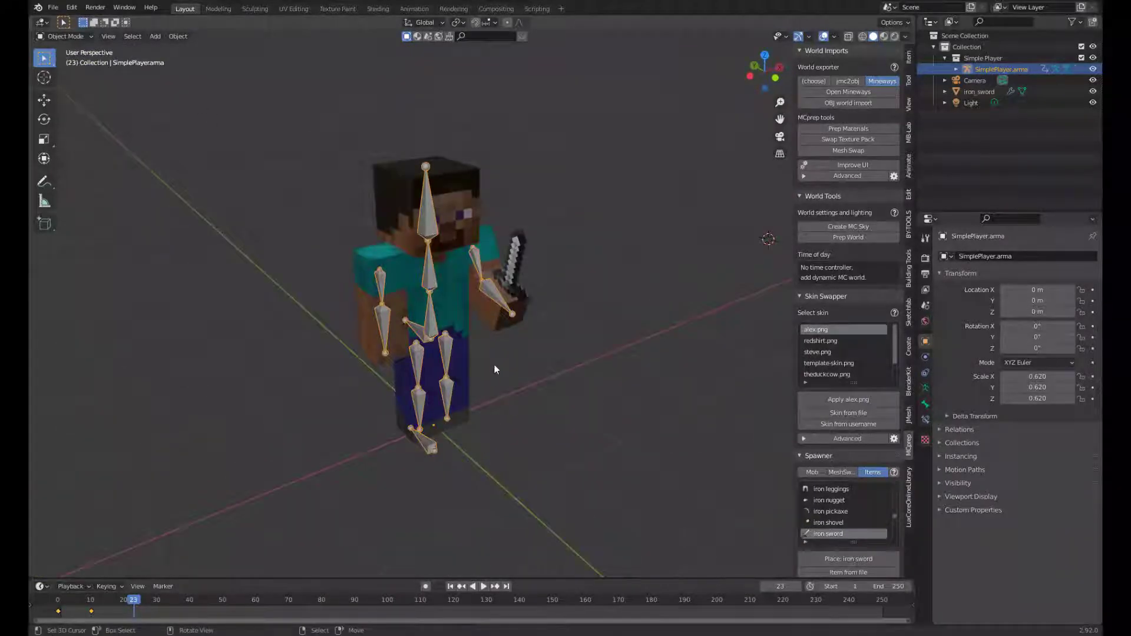
pyautogui.click(69, 74)
# Delete the iron sword and spawn an iron pickaxe from the MCprep Spawner
pyautogui.hotkey('ctrl', 'Tab')
pyautogui.press('Delete')
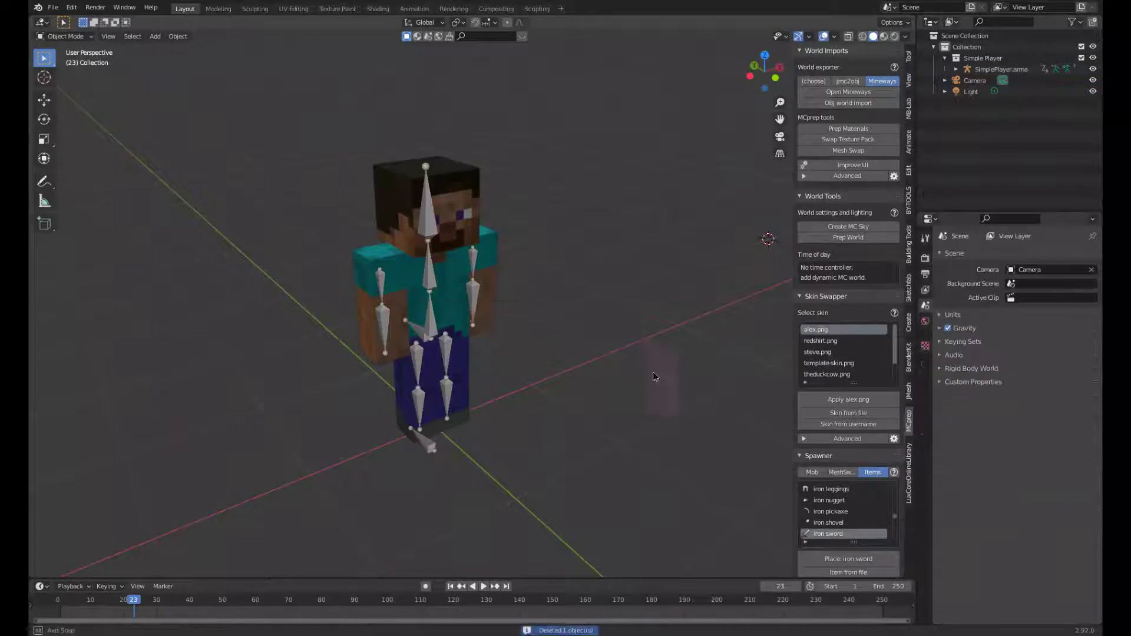
pyautogui.moveTo(662, 347); pyautogui.dragTo(814, 498, button='middle')
pyautogui.click(842, 556)
pyautogui.moveTo(270, 274)
pyautogui.mouseDown(button='middle')
pyautogui.moveTo(286, 361)
pyautogui.moveTo(330, 324)
pyautogui.mouseUp(button='middle')
pyautogui.scroll(6, 330, 324)
pyautogui.scroll(1, 443, 358)
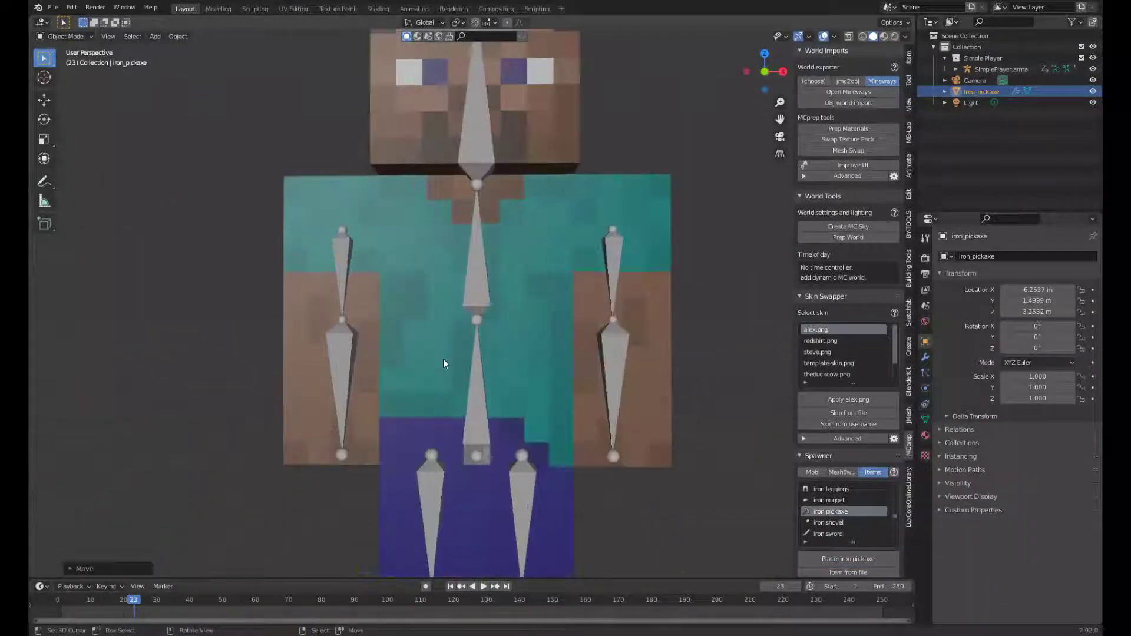
# Put Steve's armature in Pose Mode at the first frame, viewed from the front
pyautogui.click(616, 333)
pyautogui.click(58, 600)
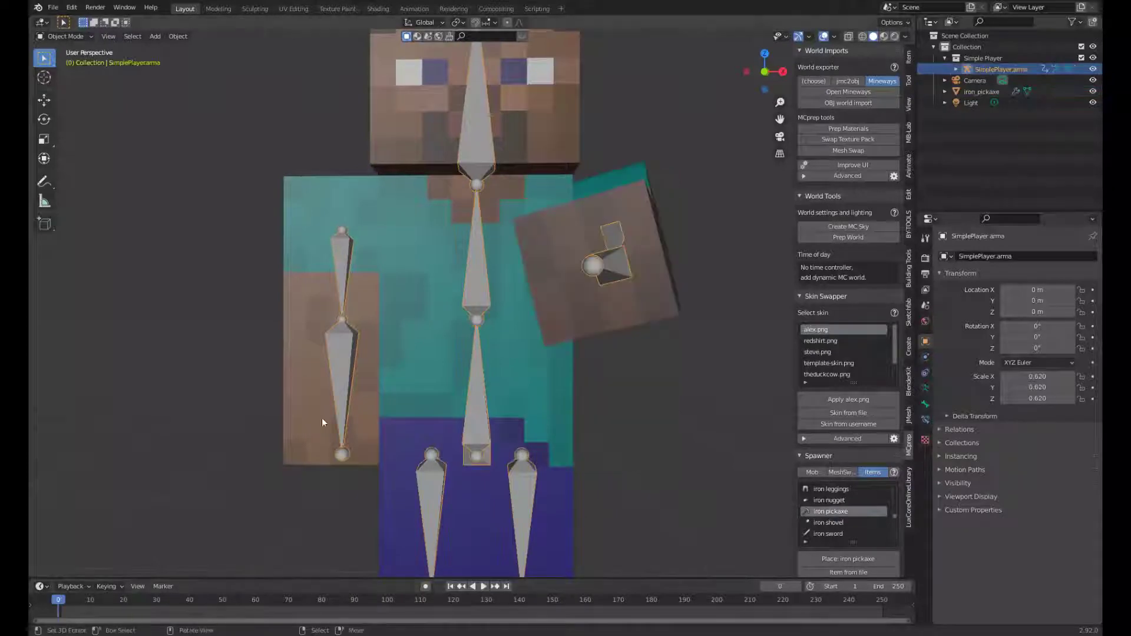
pyautogui.click(65, 36)
pyautogui.click(65, 74)
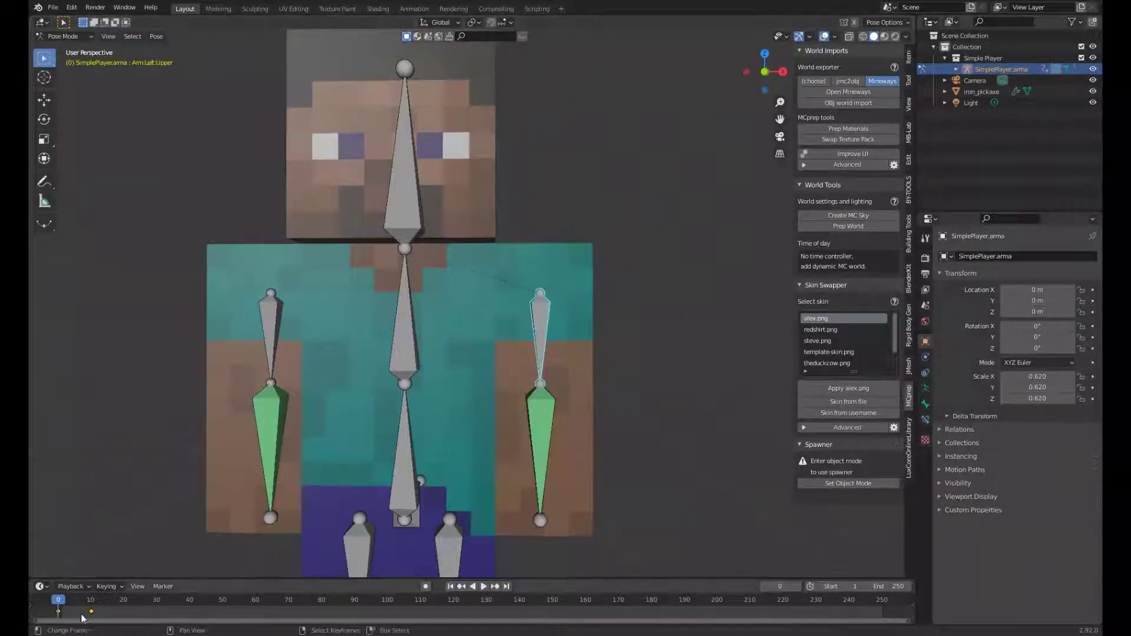
pyautogui.click(539, 436)
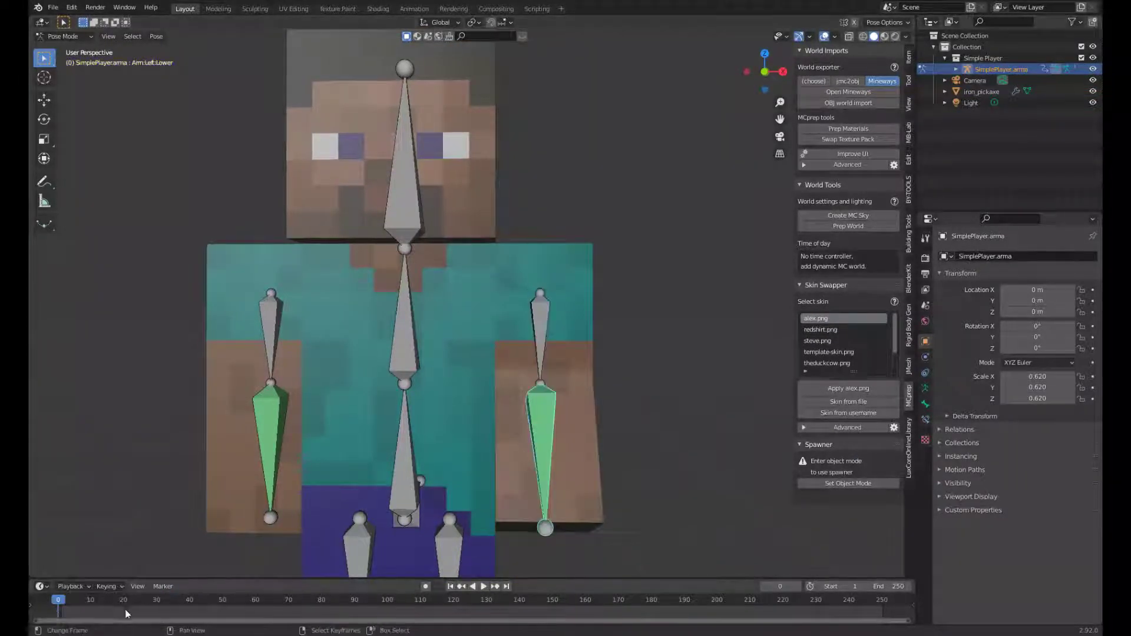
pyautogui.scroll(-5, 367, 324)
pyautogui.press('KP_1')
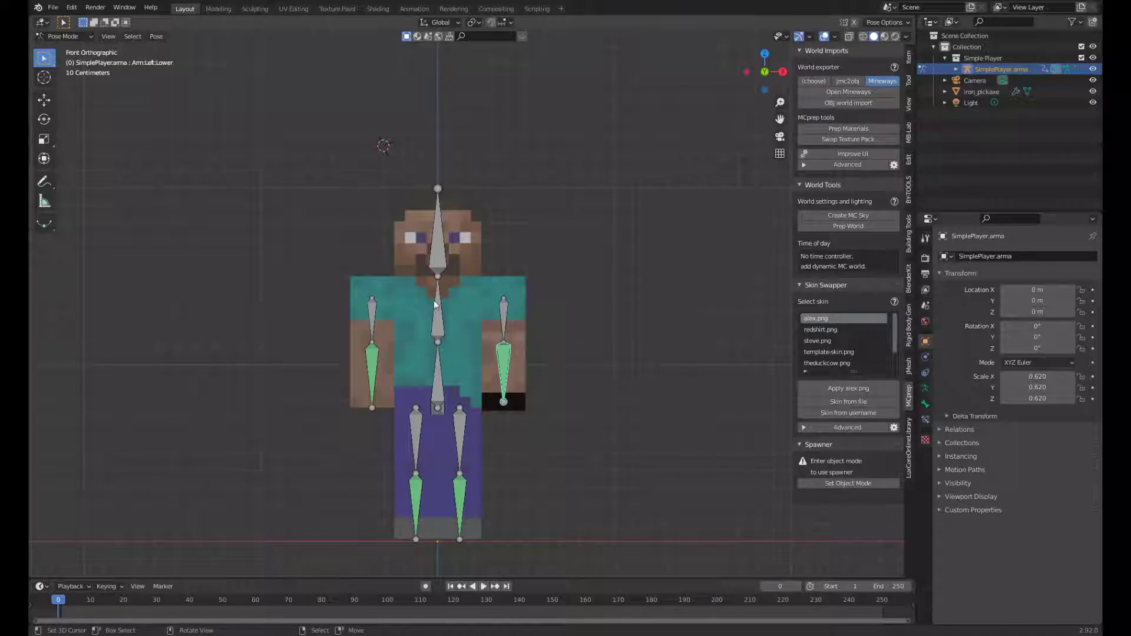
# Select all of Steve's bones and keyframe the whole rest pose
pyautogui.moveTo(525, 416); pyautogui.dragTo(458, 405, button='middle')
pyautogui.press('KP_1')
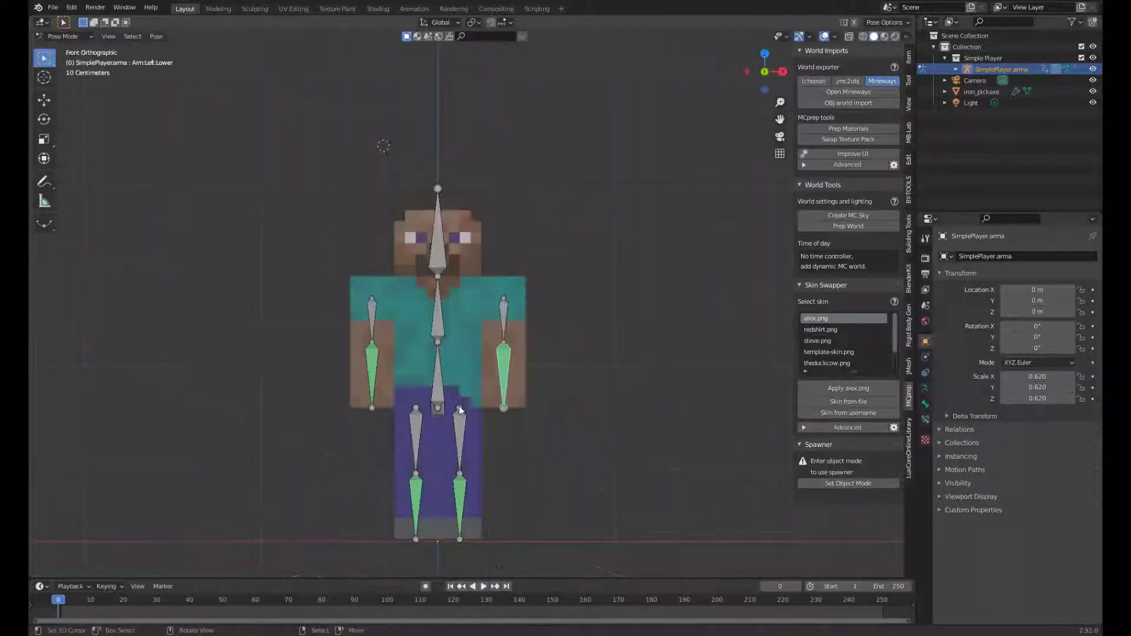
pyautogui.click(372, 312)
pyautogui.press('a')
pyautogui.press('i')
pyautogui.click(367, 348)
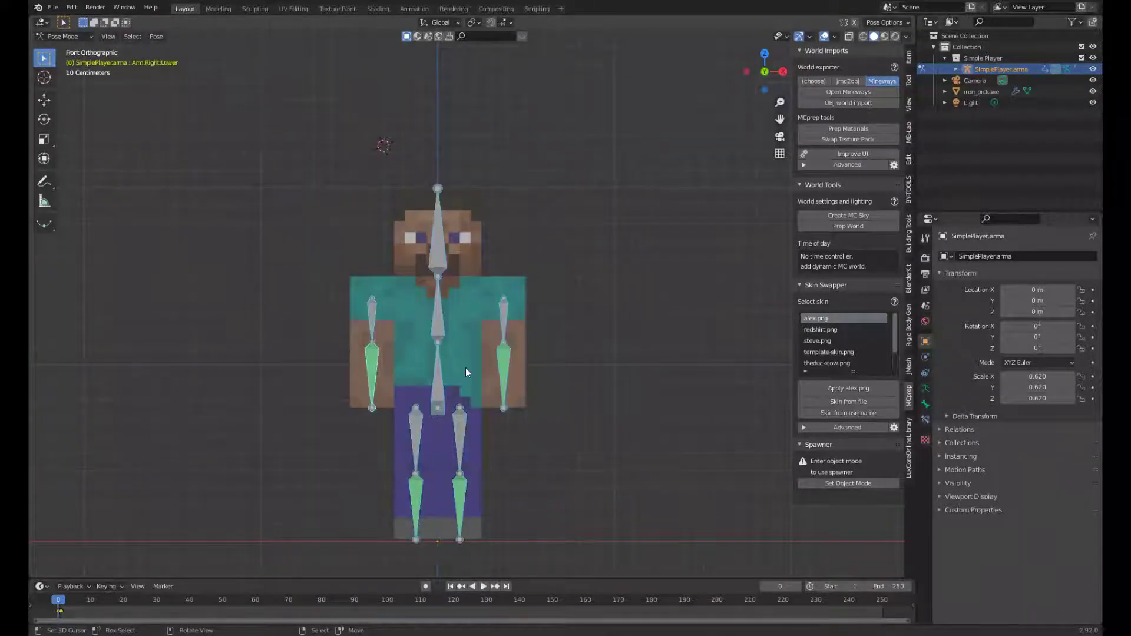
# Key the head turned to one side at frame 14 and back to front at frame 20
pyautogui.click(82, 611)
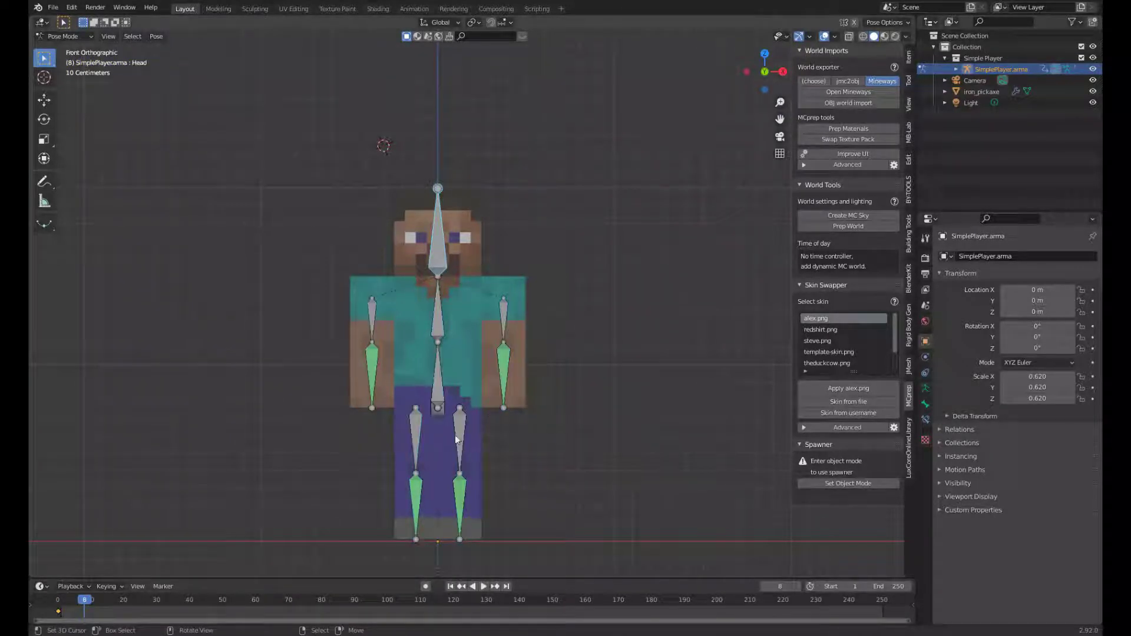
pyautogui.keyDown('shift'); pyautogui.moveTo(458, 441); pyautogui.dragTo(479, 492, button='middle'); pyautogui.keyUp('shift')
pyautogui.press('r')
pyautogui.click(553, 376)
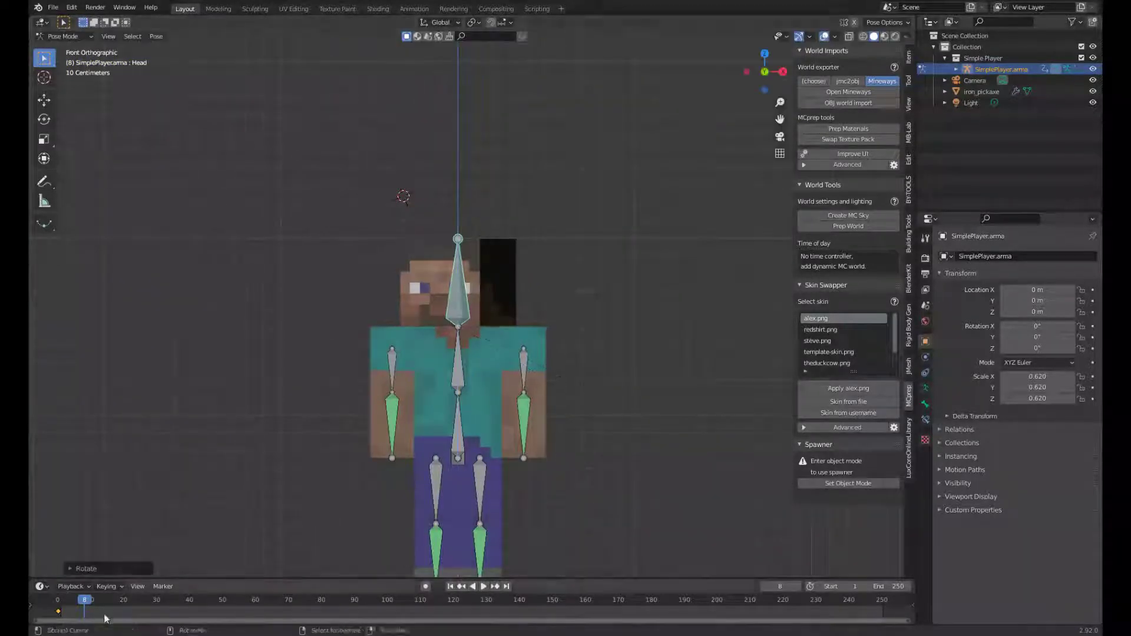
pyautogui.press('r')
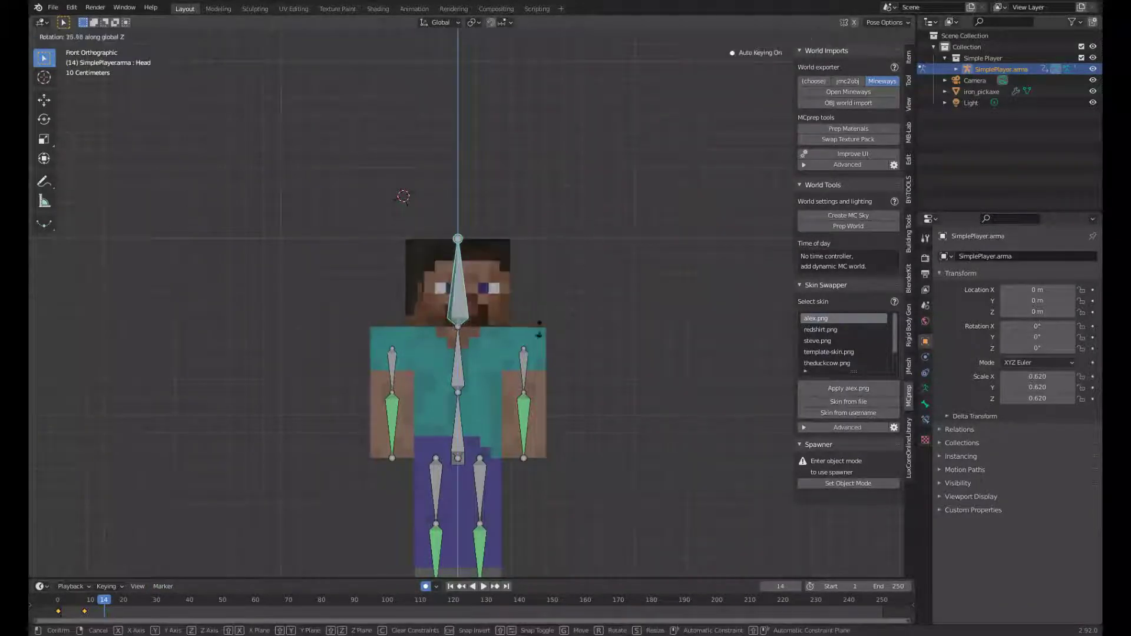
pyautogui.click(514, 337)
pyautogui.click(124, 614)
pyautogui.press('r')
pyautogui.click(379, 412)
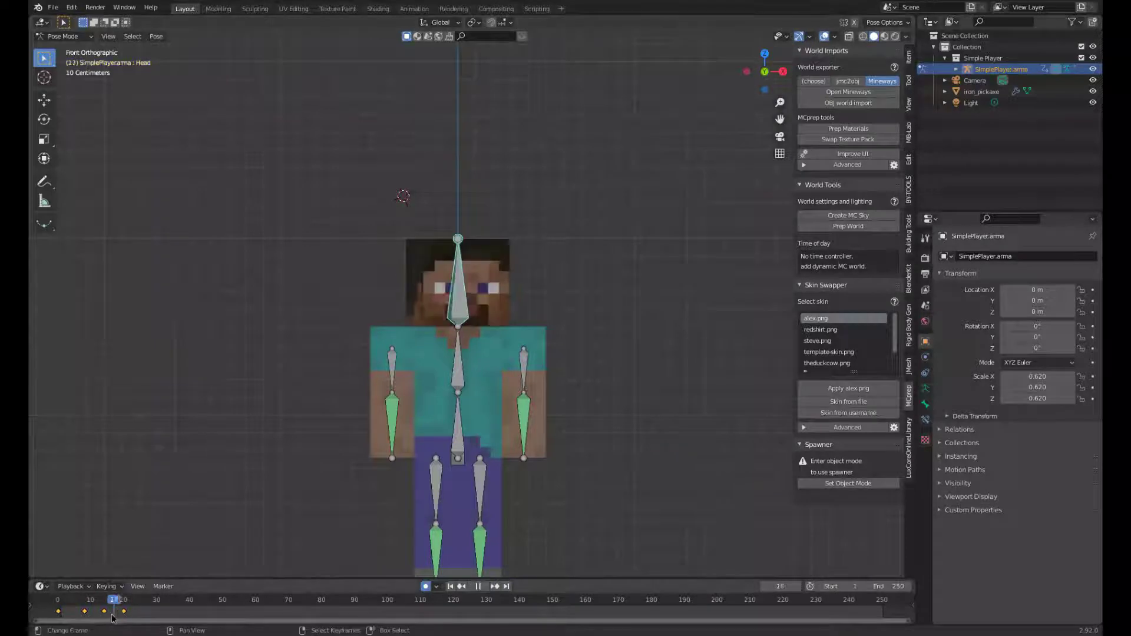
# Preview the head turn and give its keyframes an easing interpolation
pyautogui.click(153, 613)
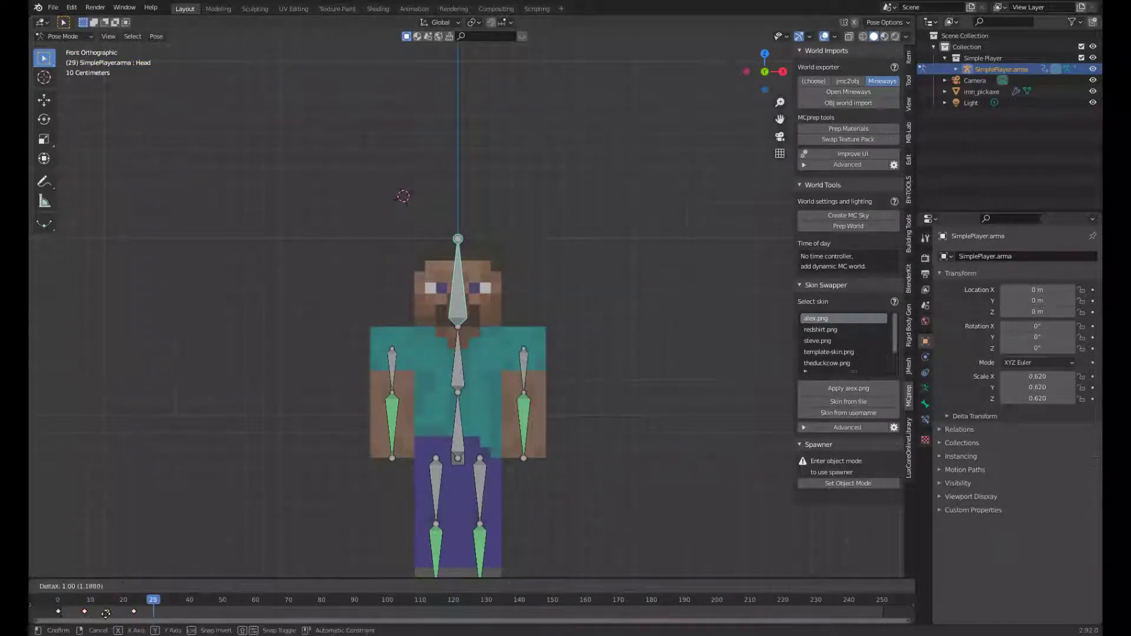
pyautogui.press('space')
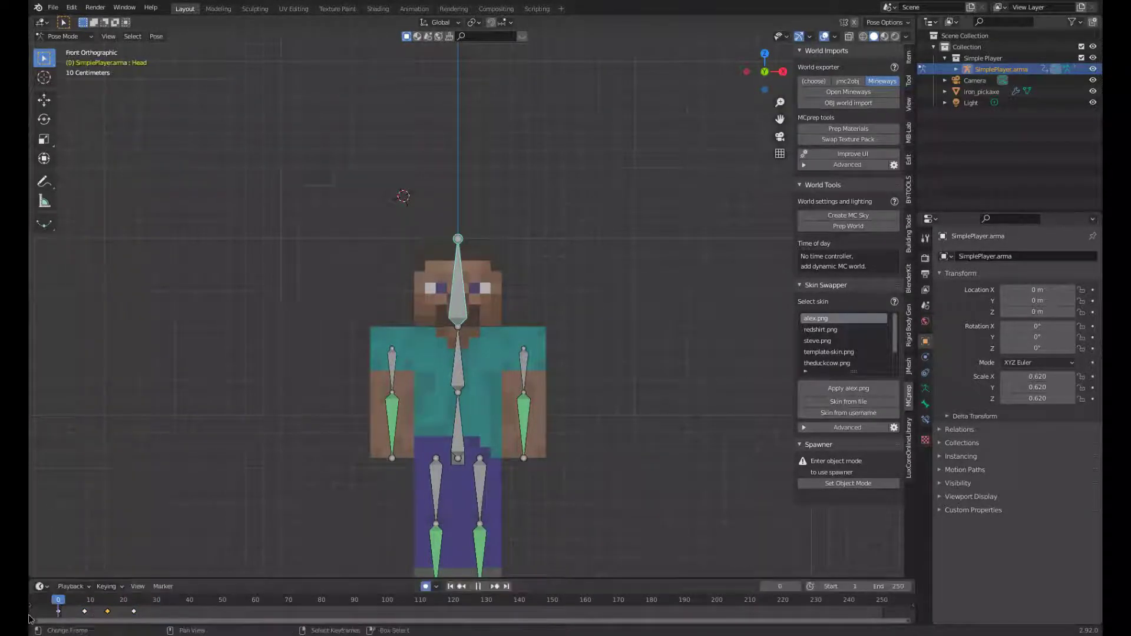
pyautogui.press('space')
pyautogui.press('t')
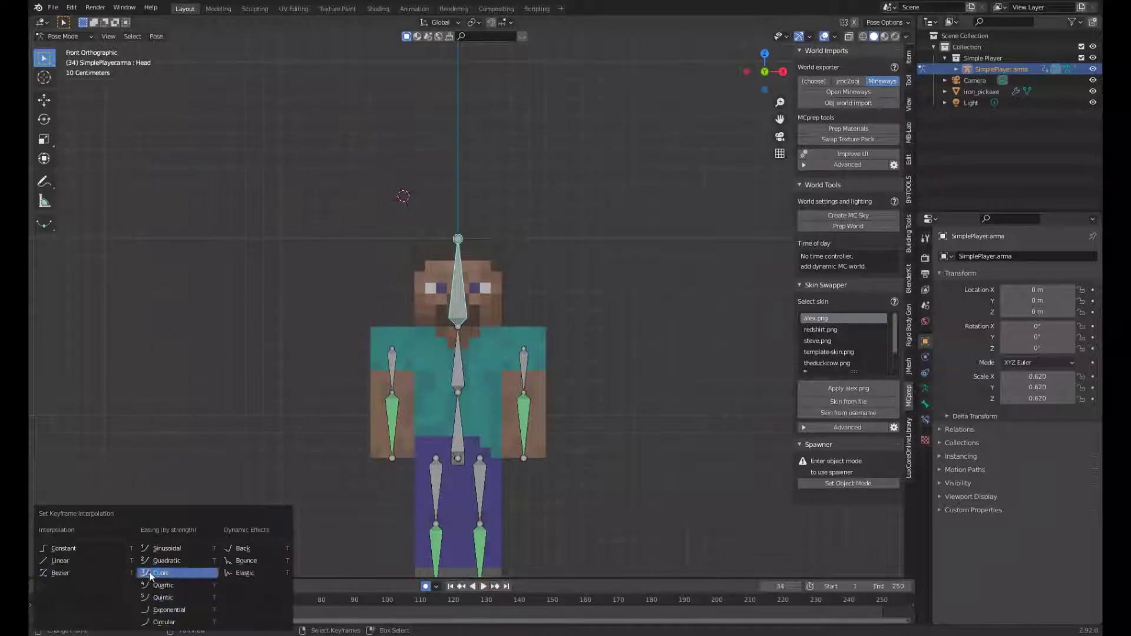
pyautogui.click(186, 613)
pyautogui.click(393, 377)
pyautogui.click(157, 612)
# Keyframe Steve's right upper arm raised straight out sideways, rotated about X
pyautogui.press('i')
pyautogui.click(147, 613)
pyautogui.press('r')
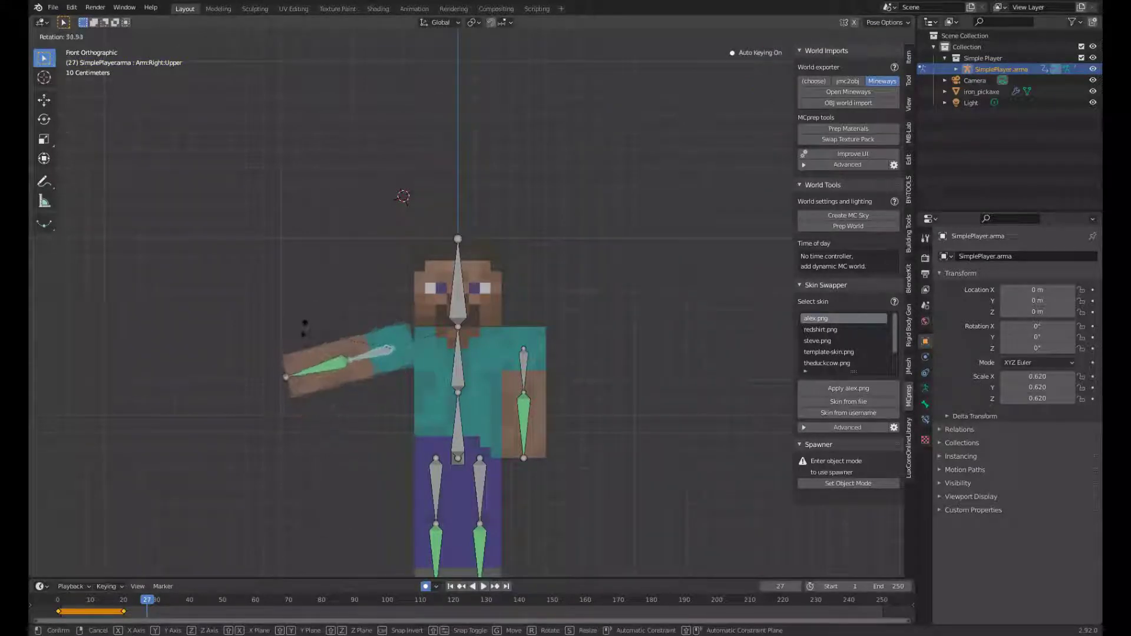
pyautogui.click(312, 308)
pyautogui.moveTo(313, 308); pyautogui.dragTo(489, 453, button='middle')
pyautogui.press('r')
pyautogui.press('x')
pyautogui.click(462, 386)
pyautogui.moveTo(462, 385); pyautogui.dragTo(530, 413, button='middle')
# Slide the raised-arm keyframe later to around frame 30
pyautogui.moveTo(118, 606); pyautogui.dragTo(189, 607)
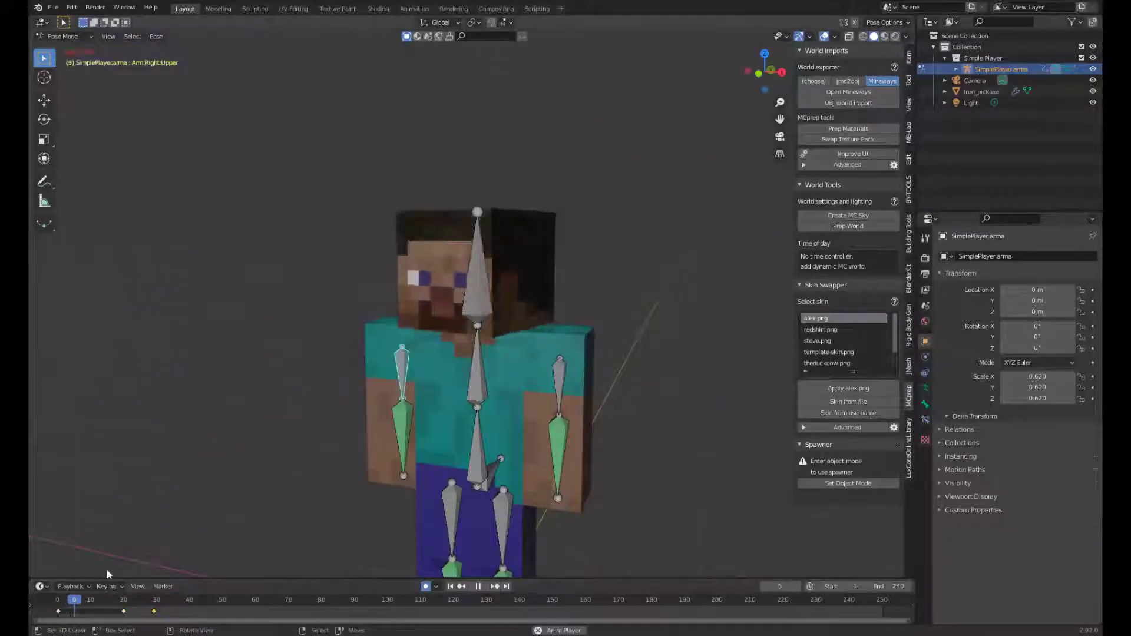
pyautogui.click(143, 540)
pyautogui.scroll(-5, 100, 353)
pyautogui.scroll(-2, 65, 182)
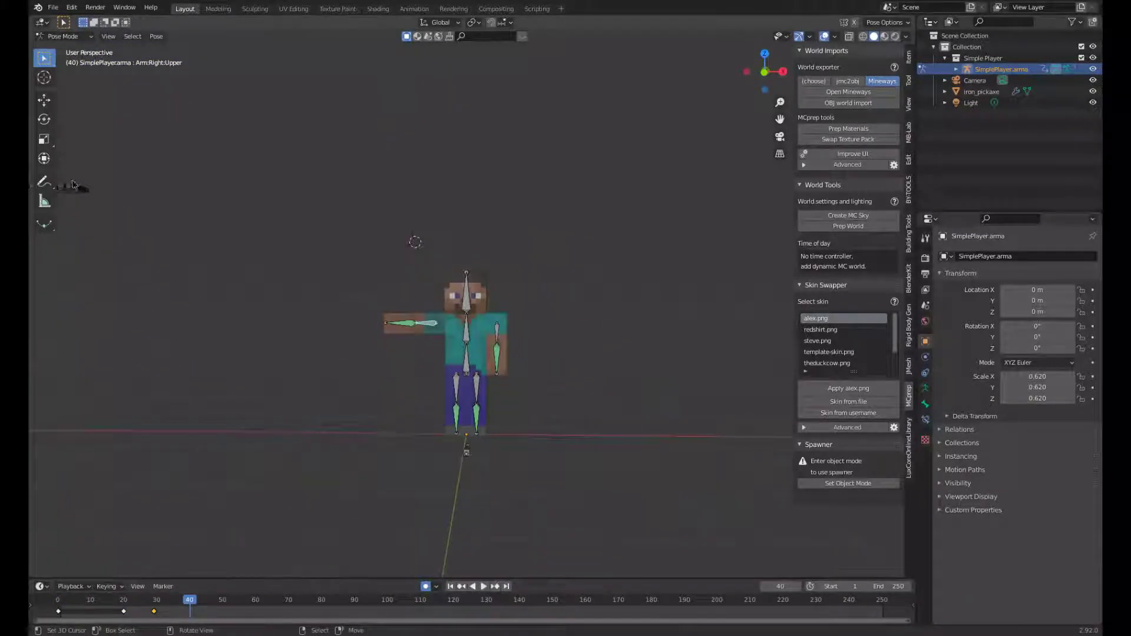
# In Object Mode, move iron_pickaxe and rotate it 90° about Z
pyautogui.click(80, 49)
pyautogui.click(70, 187)
pyautogui.press('g')
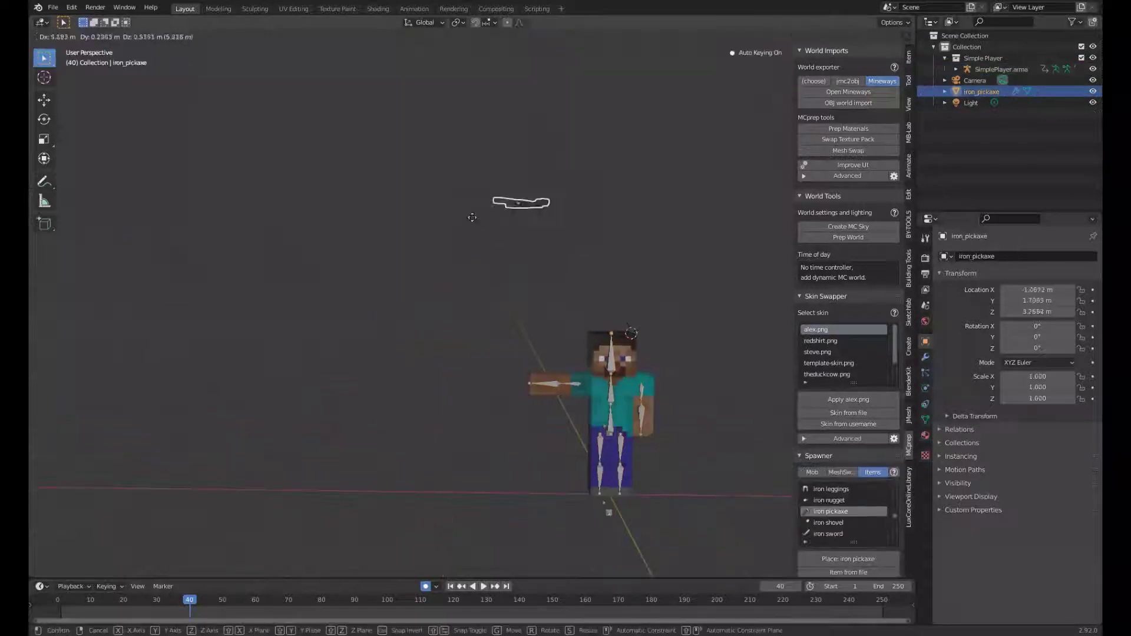
pyautogui.click(515, 203)
pyautogui.press('r')
pyautogui.press('x')
pyautogui.write('rz90')
pyautogui.press('Return')
# Stand the pickaxe upright with an X rotation, checking its transform values and correcting the angle
pyautogui.moveTo(514, 221); pyautogui.dragTo(623, 212, button='middle')
pyautogui.press('r')
pyautogui.press('x')
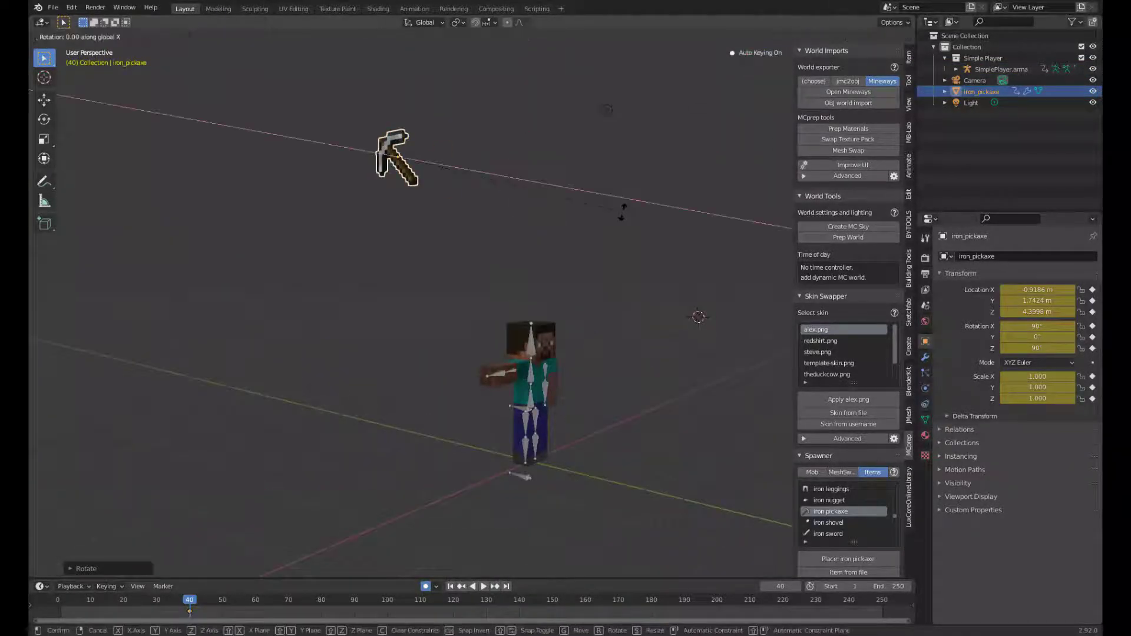
pyautogui.press('Return')
pyautogui.moveTo(622, 210); pyautogui.dragTo(744, 259, button='middle')
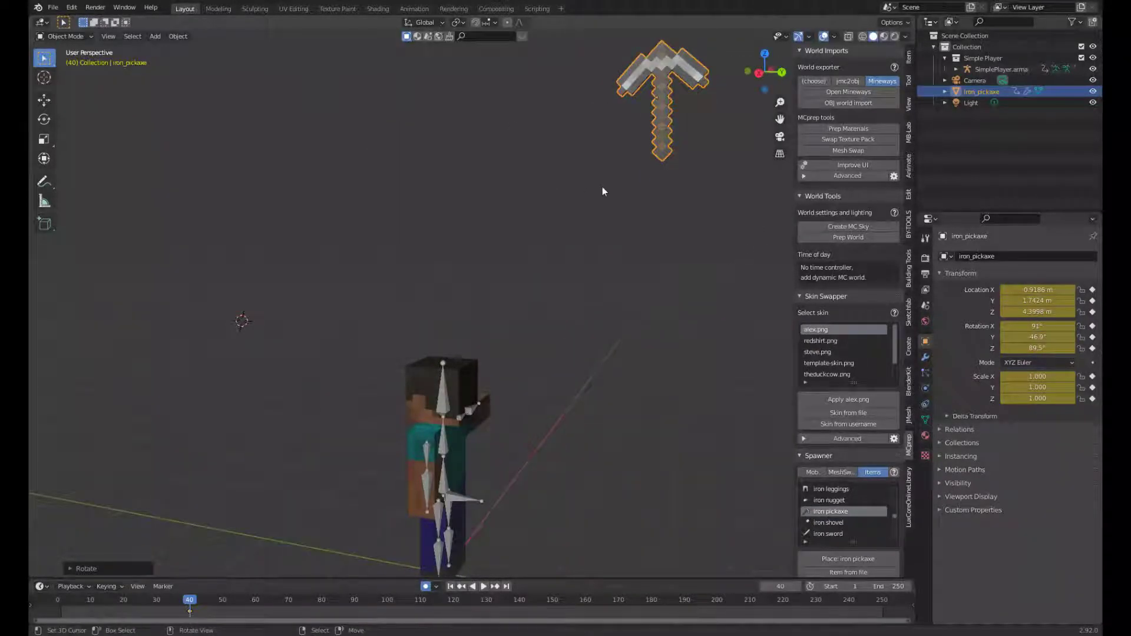
pyautogui.press('KP_1')
pyautogui.press('KP_3')
pyautogui.keyDown('shift'); pyautogui.moveTo(602, 191); pyautogui.dragTo(513, 277, button='middle'); pyautogui.keyUp('shift')
pyautogui.click(909, 56)
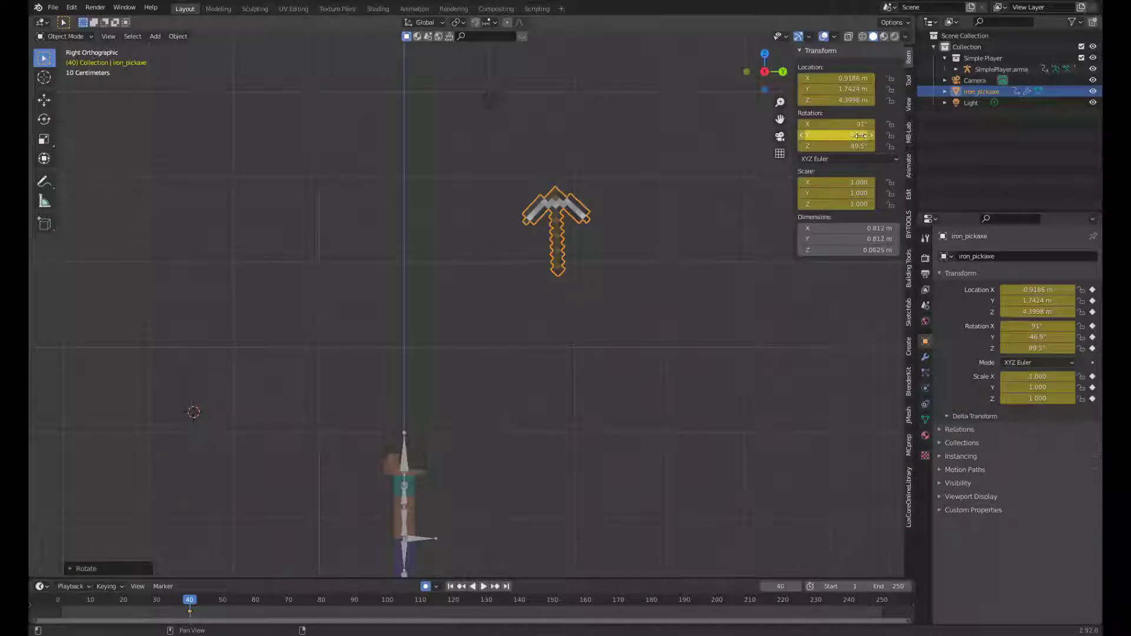
pyautogui.scroll(3, 764, 192)
pyautogui.moveTo(763, 192)
pyautogui.mouseDown(button='middle')
pyautogui.moveTo(546, 294)
pyautogui.moveTo(471, 237)
pyautogui.mouseUp(button='middle')
pyautogui.press('KP_1')
pyautogui.press('r')
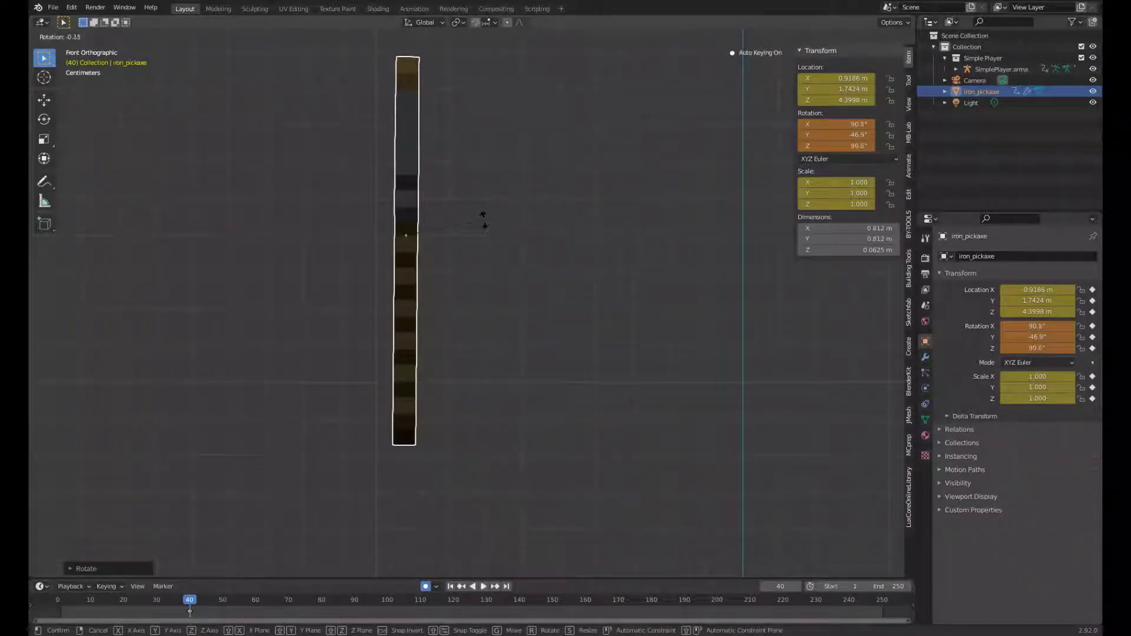
pyautogui.click(481, 219)
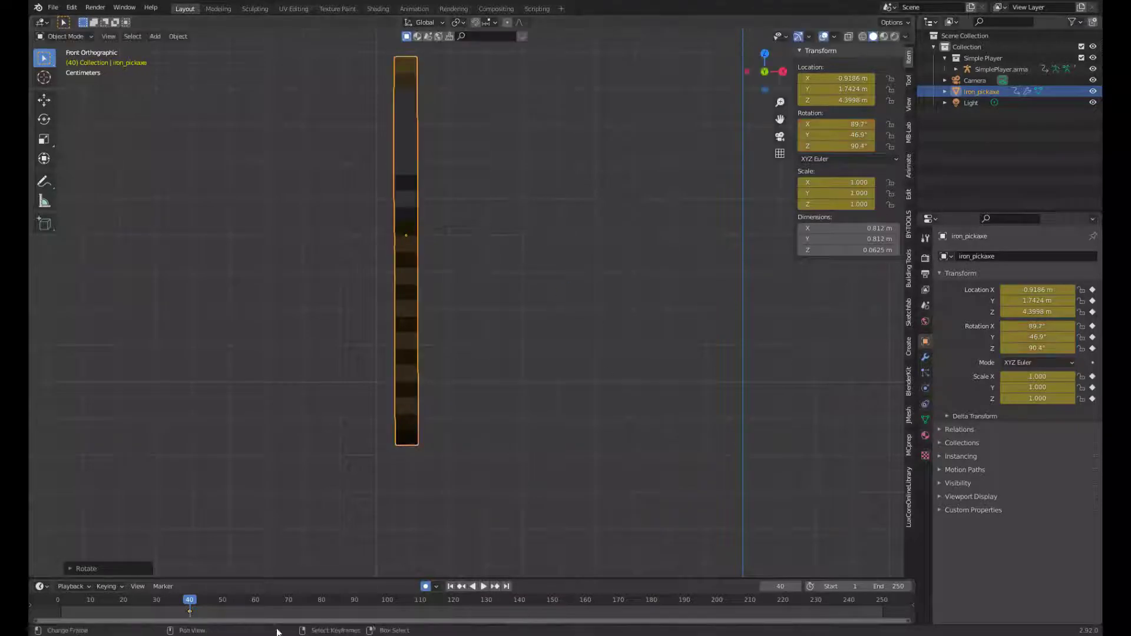
# Slide the pickaxe's keyframe earlier on the timeline
pyautogui.press('g')
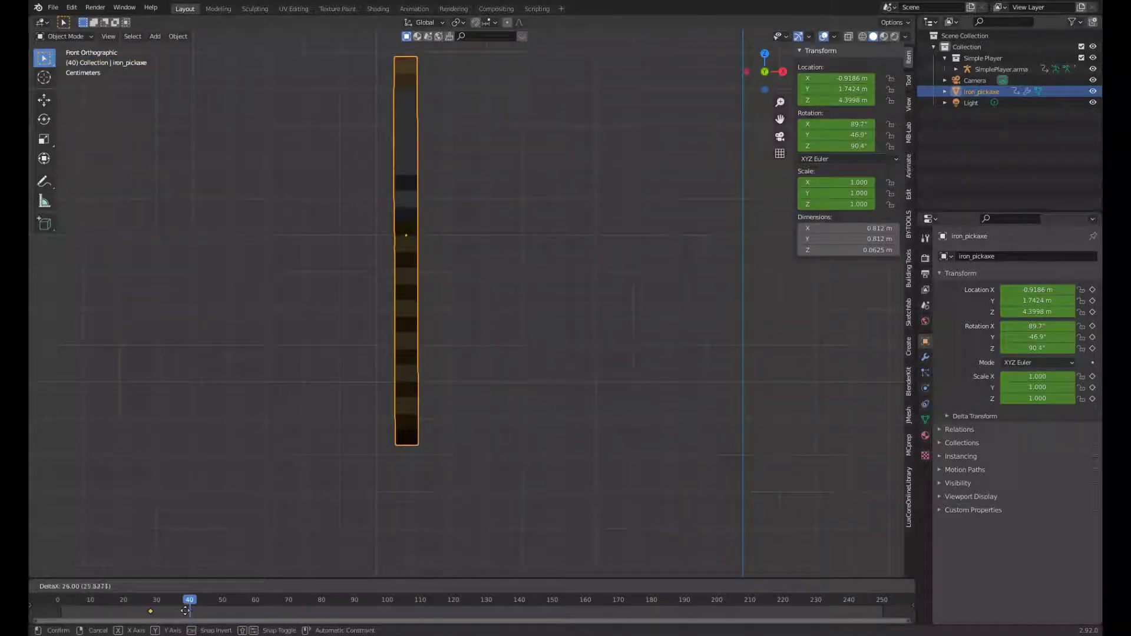
pyautogui.click(166, 613)
pyautogui.scroll(-3, 477, 433)
pyautogui.scroll(2, 479, 446)
pyautogui.moveTo(478, 447); pyautogui.dragTo(468, 383, button='middle')
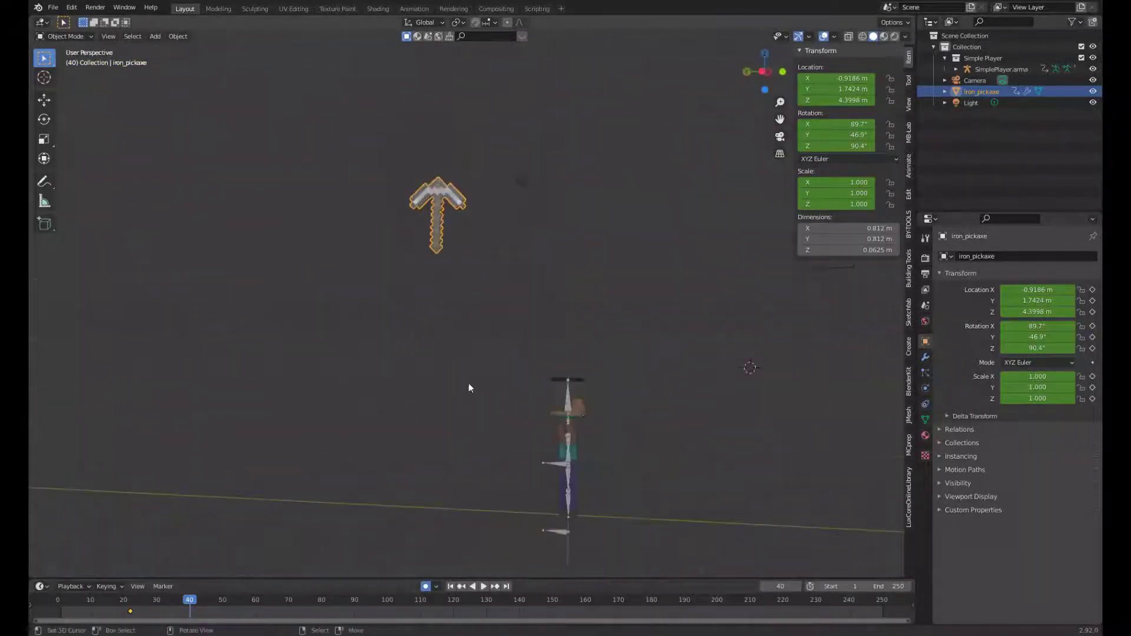
# Move the pickaxe along Y and scale it down to 0.749
pyautogui.press('g')
pyautogui.press('y')
pyautogui.press('s')
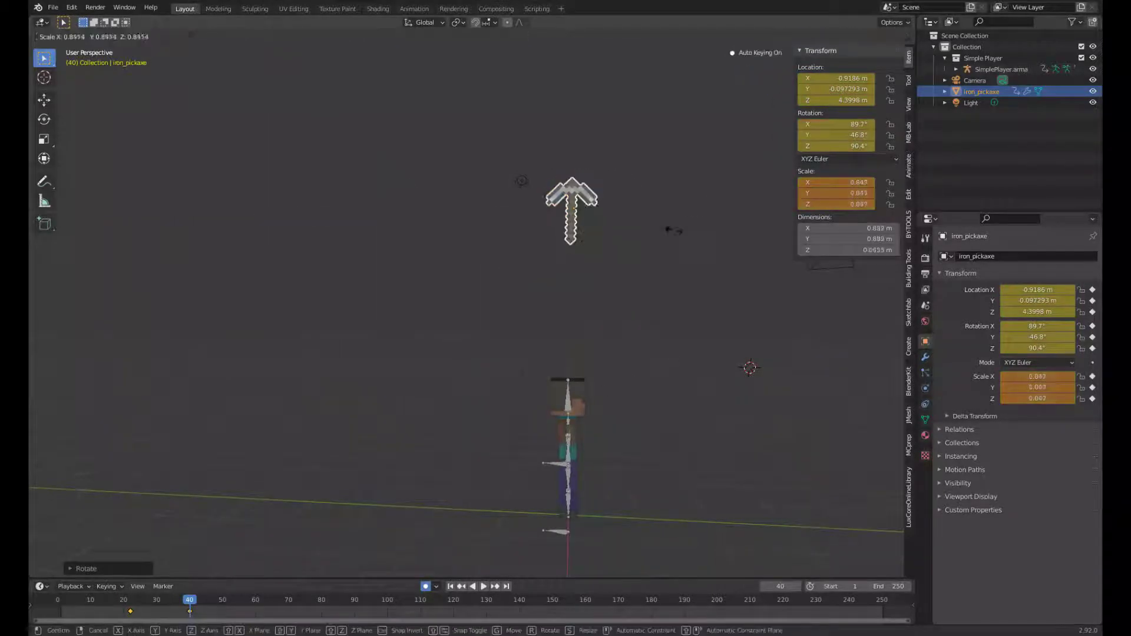
pyautogui.click(669, 232)
pyautogui.moveTo(668, 232); pyautogui.dragTo(529, 301, button='middle')
pyautogui.press('s')
pyautogui.click(502, 230)
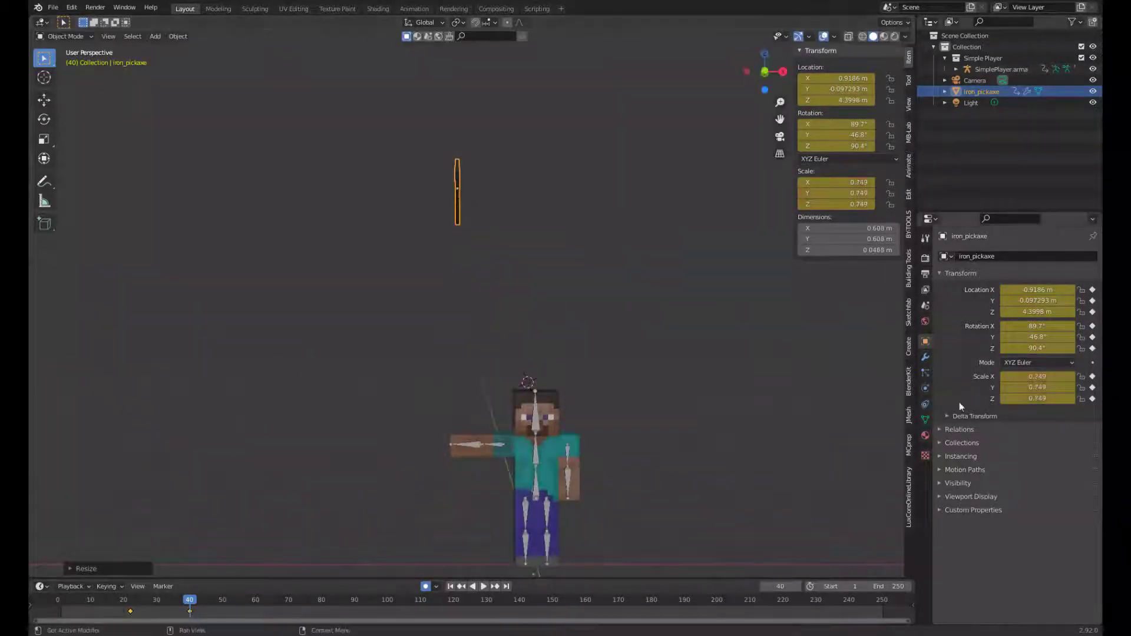
pyautogui.click(925, 404)
# At frame 49, rotate the pickaxe to 315° on Y and move it to the hand
pyautogui.moveTo(164, 604); pyautogui.dragTo(219, 604)
pyautogui.scroll(6, 501, 465)
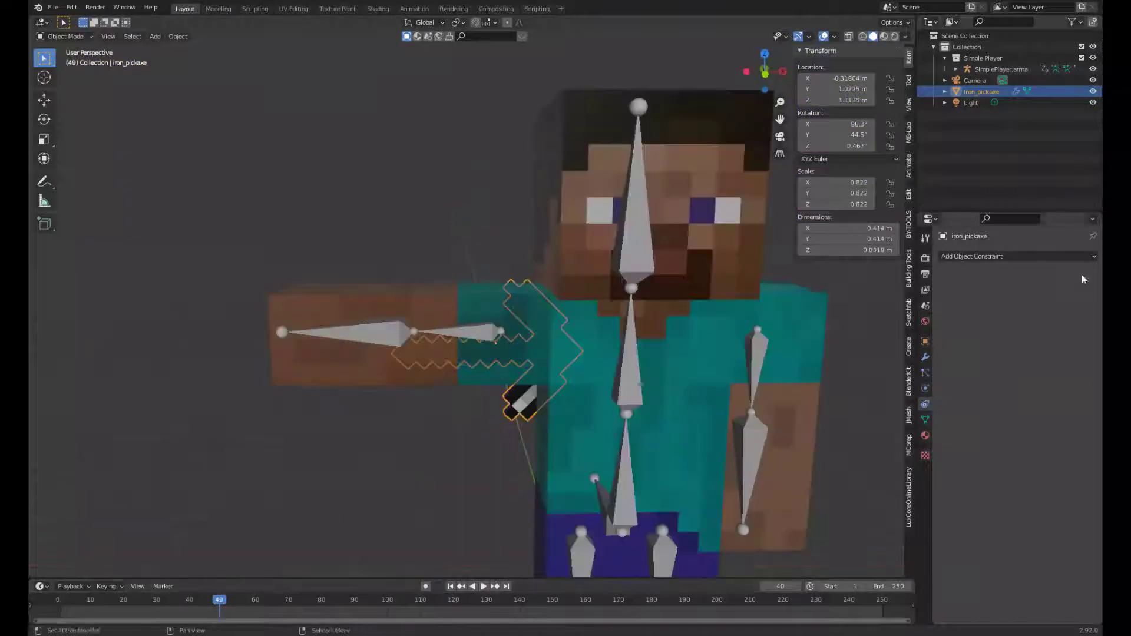
pyautogui.press('r')
pyautogui.press('x')
pyautogui.press('-')
pyautogui.press('Return')
pyautogui.press('g')
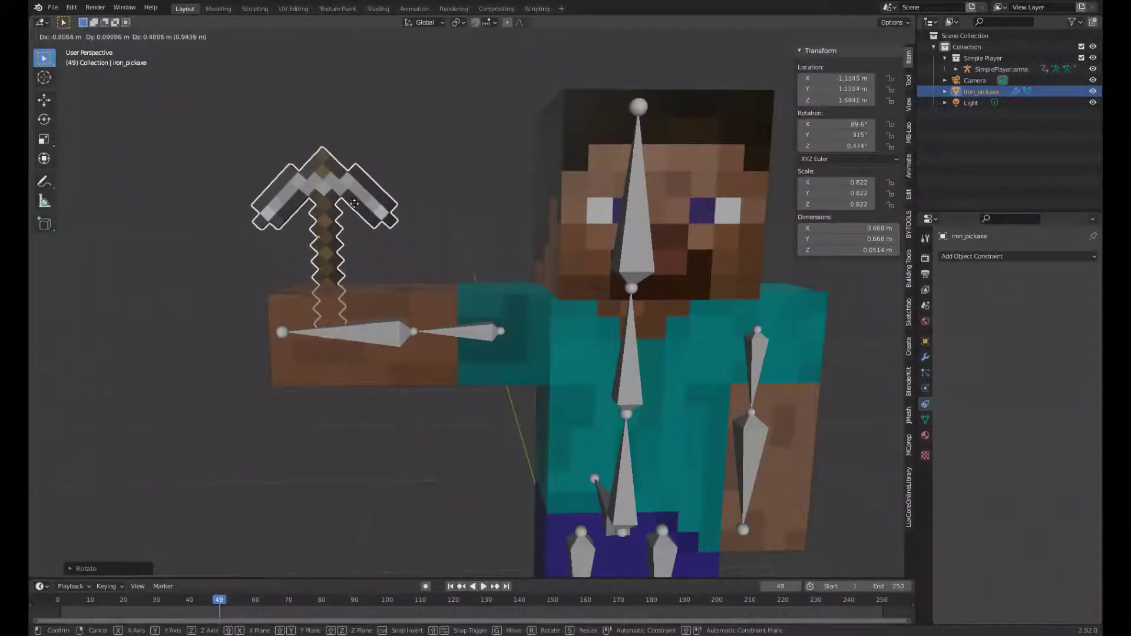
pyautogui.press('KP_7')
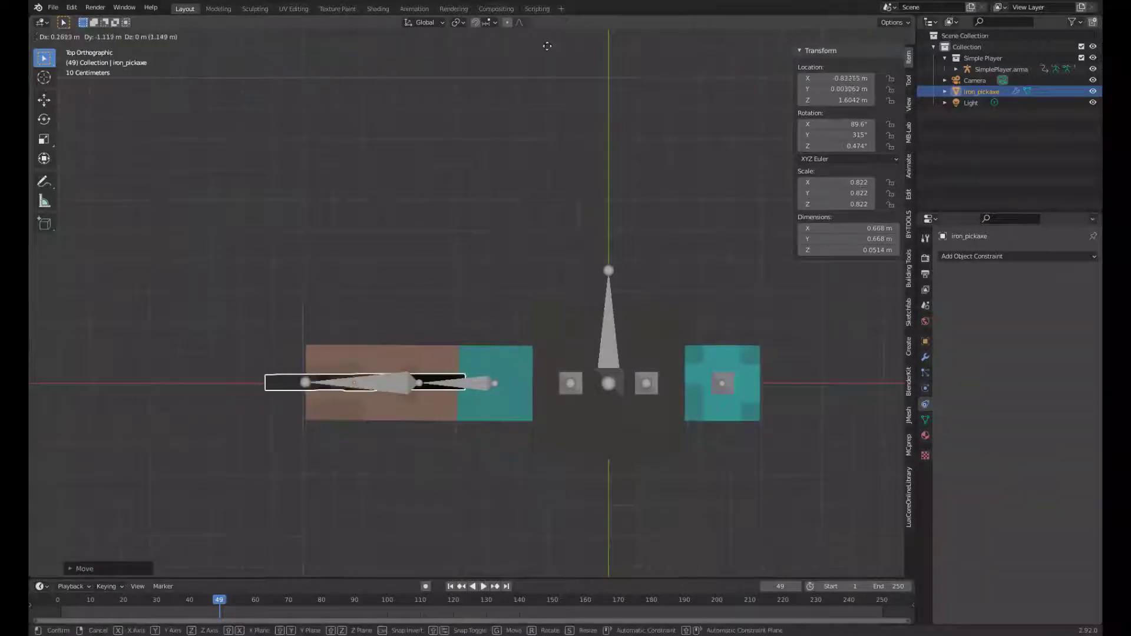
pyautogui.press('g')
pyautogui.click(614, 174)
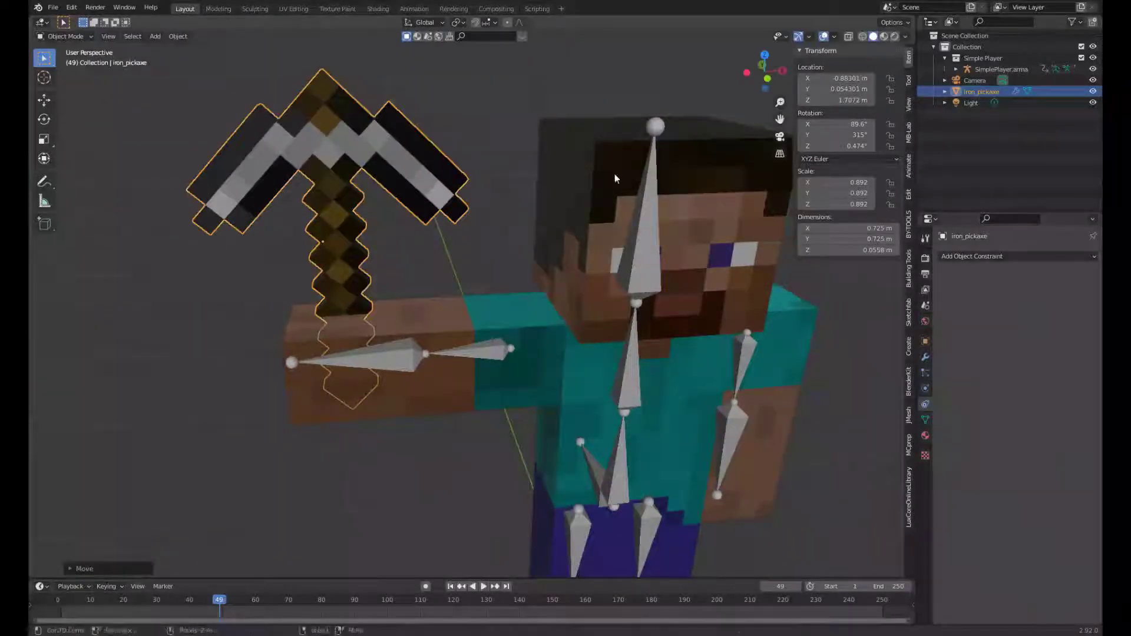
# Clear the pickaxe's rotation to zero and place it over Steve's right hand
pyautogui.moveTo(614, 174); pyautogui.dragTo(478, 186, button='middle')
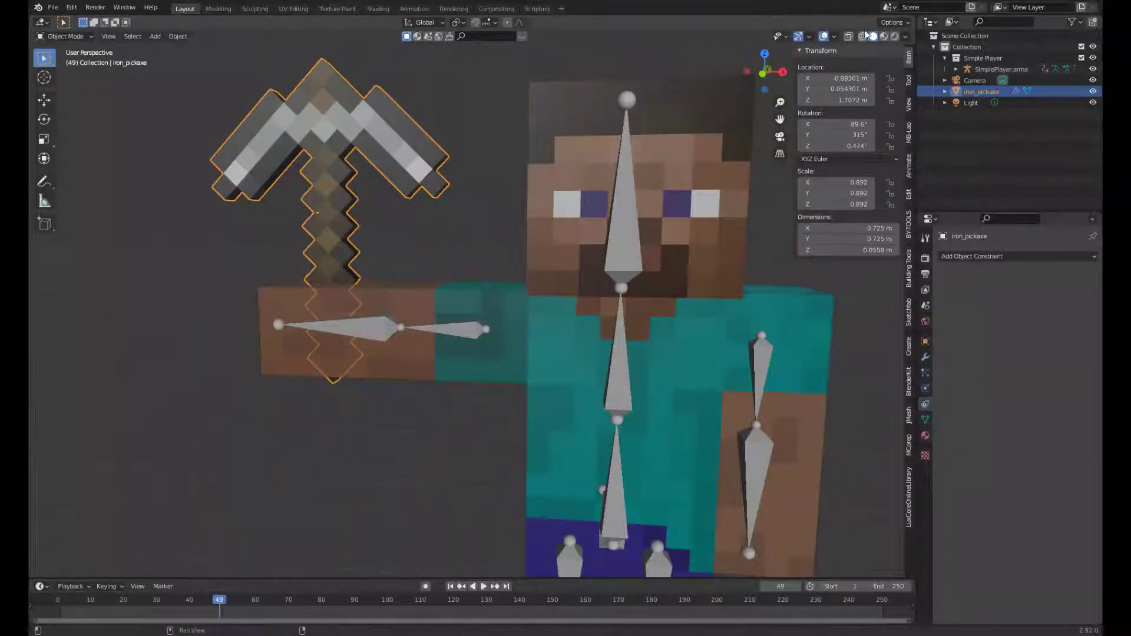
pyautogui.press('KP_1')
pyautogui.hotkey('alt', 'r')
pyautogui.press('g')
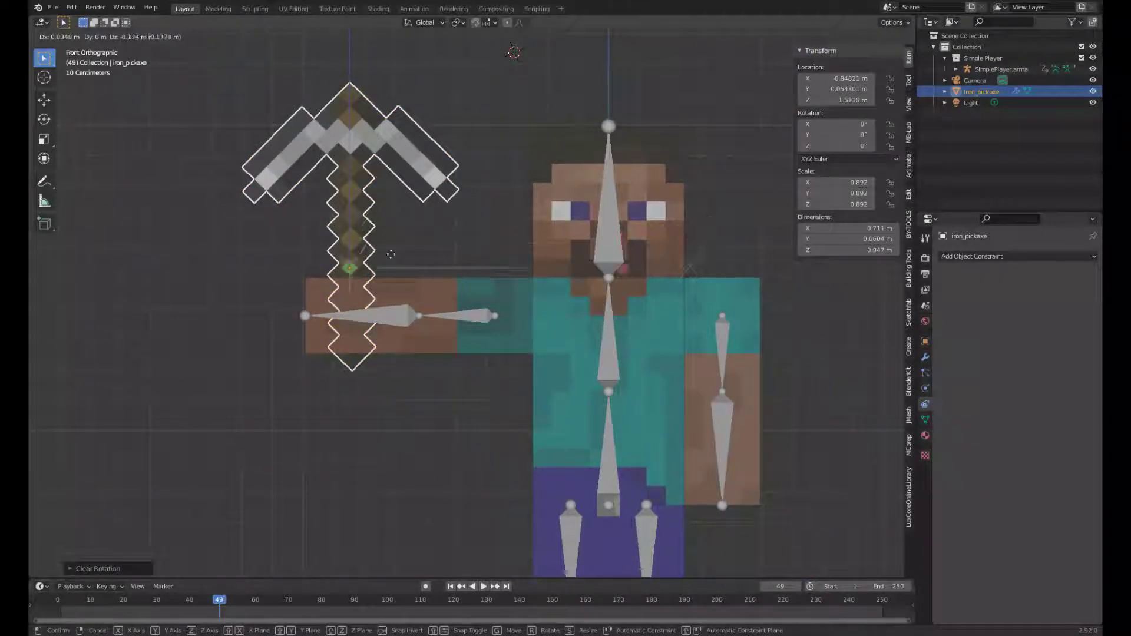
pyautogui.click(449, 295)
pyautogui.moveTo(453, 284)
pyautogui.mouseDown(button='middle')
pyautogui.moveTo(466, 319)
pyautogui.moveTo(439, 262)
pyautogui.moveTo(405, 308)
pyautogui.mouseUp(button='middle')
# Test-rotate the lower arm in Pose Mode, then return to Object Mode and play the animation
pyautogui.click(404, 310)
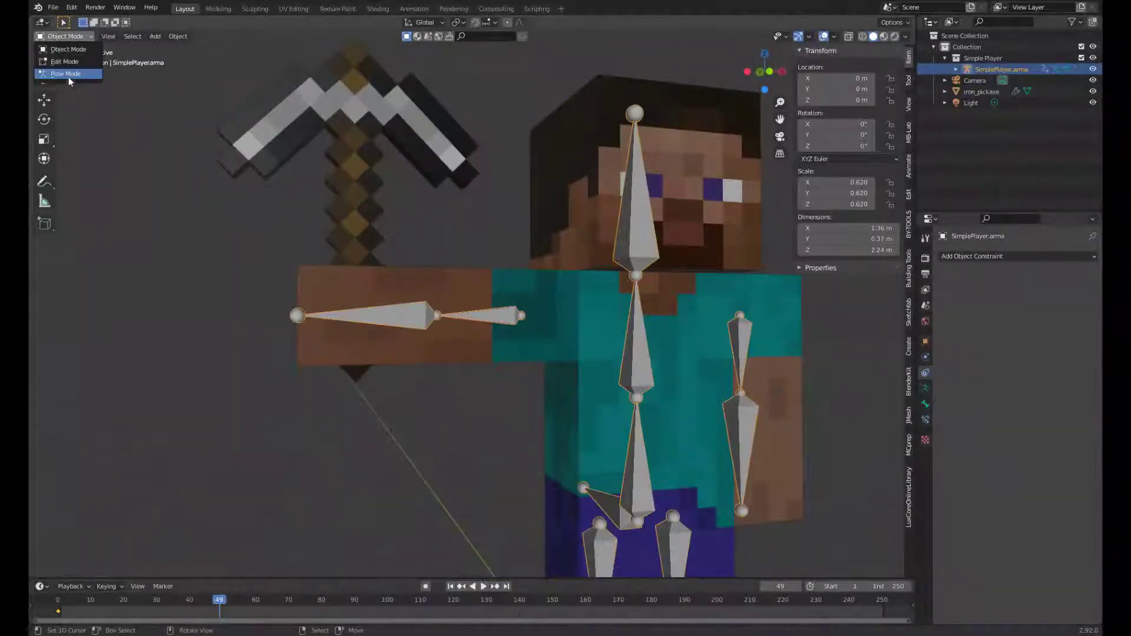
pyautogui.click(69, 75)
pyautogui.keyDown('ctrl'); pyautogui.click(978, 91); pyautogui.keyUp('ctrl')
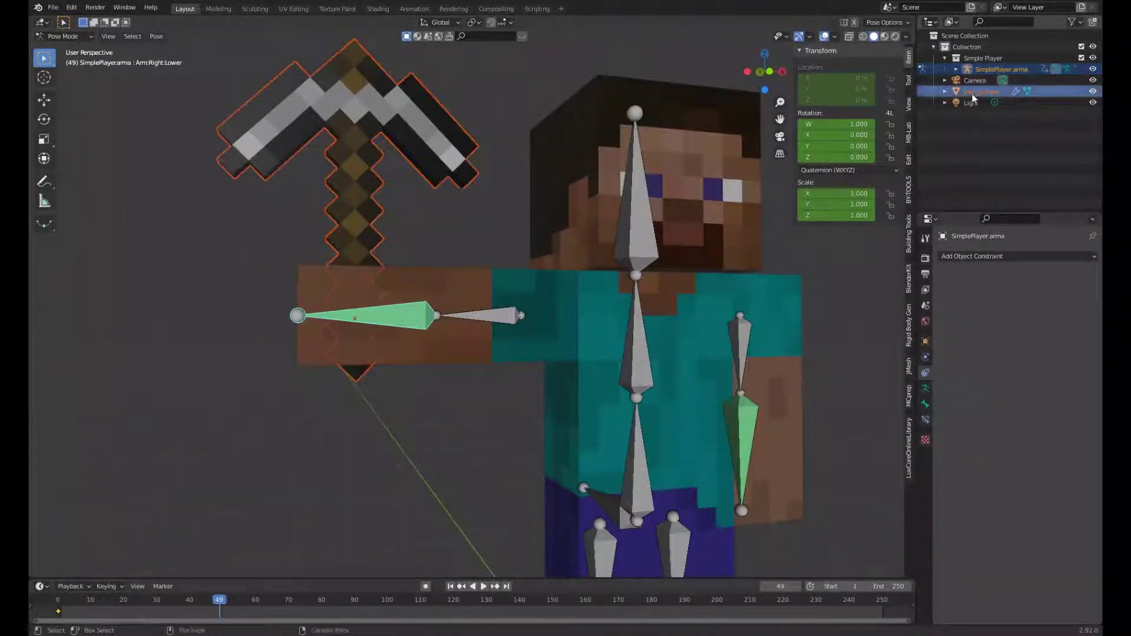
pyautogui.press('r')
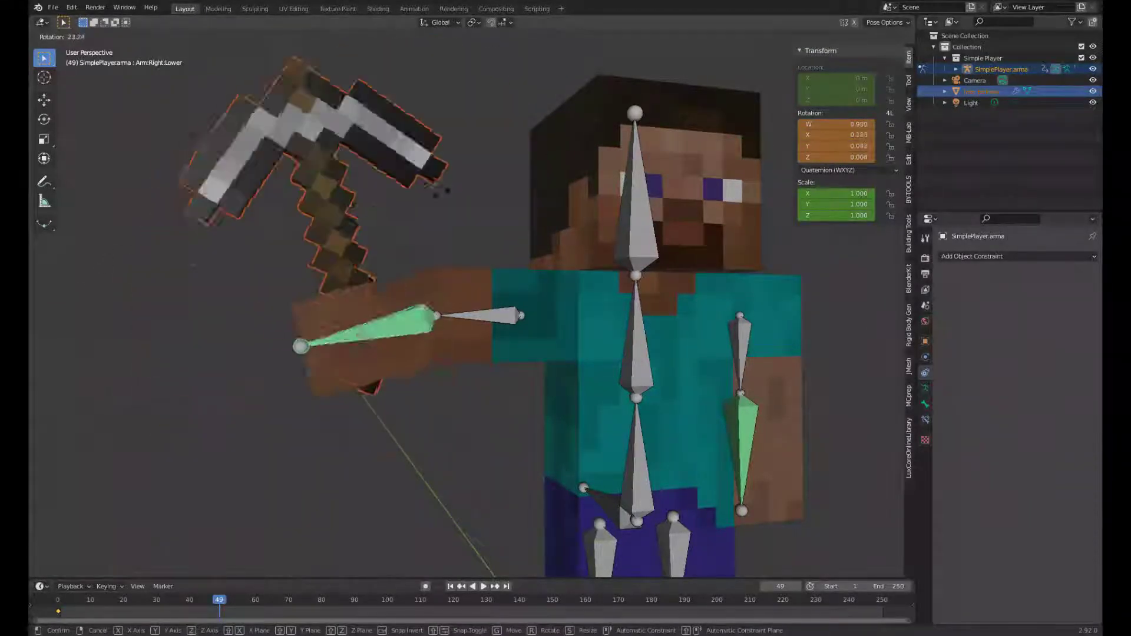
pyautogui.press('Escape')
pyautogui.click(60, 50)
pyautogui.scroll(-5, 267, 289)
pyautogui.hotkey('shift', 'ctrl', 'space')
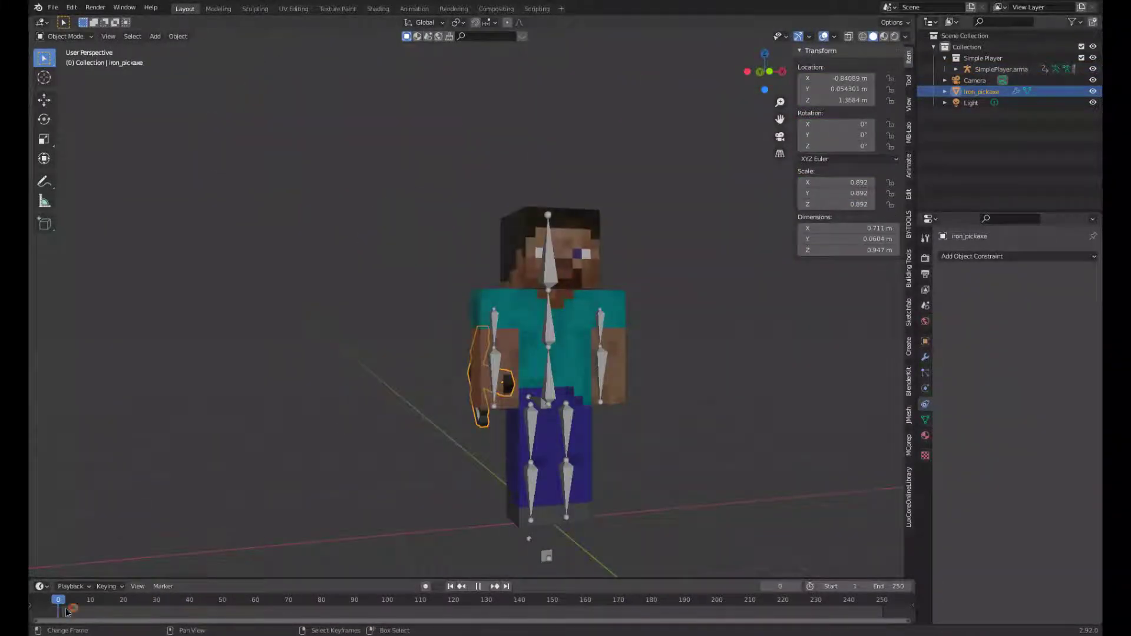
# At frame 32, raise the iron pickaxe along Z and keyframe its transform
pyautogui.moveTo(67, 612); pyautogui.dragTo(165, 599)
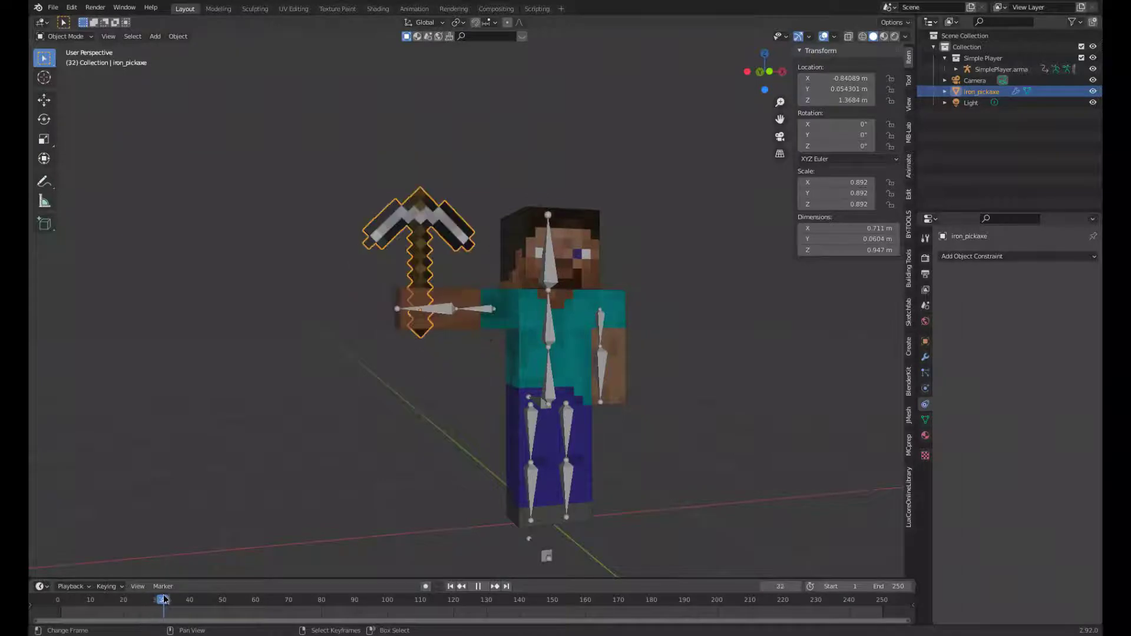
pyautogui.press('space')
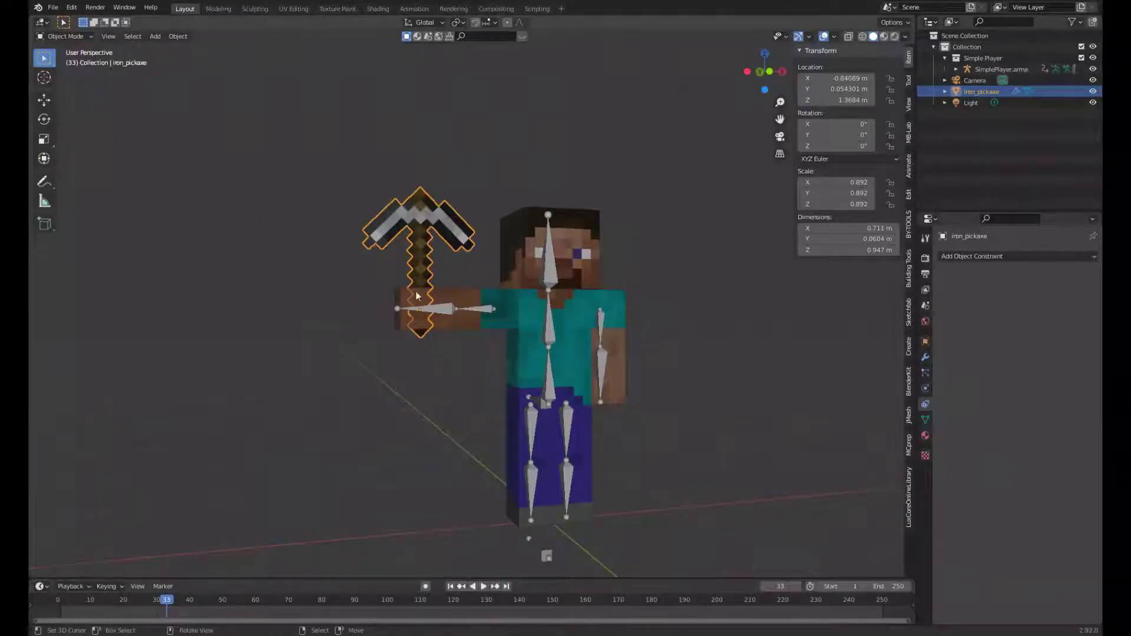
pyautogui.scroll(-5, 416, 295)
pyautogui.press('Escape')
pyautogui.press('g')
pyautogui.press('z')
pyautogui.click(453, 46)
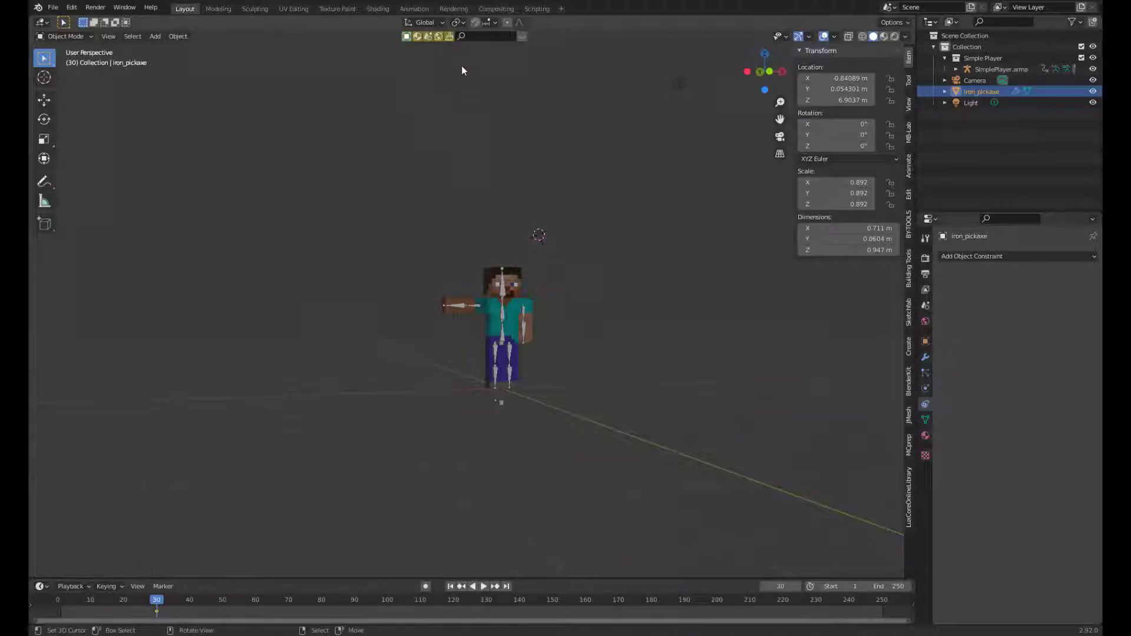
pyautogui.press('i')
pyautogui.click(461, 67)
# Move the pickaxe back down to Steve's hand along Z and keyframe it
pyautogui.press('space')
pyautogui.press('space')
pyautogui.press('g')
pyautogui.press('z')
pyautogui.click(568, 462)
pyautogui.scroll(10, 355, 314)
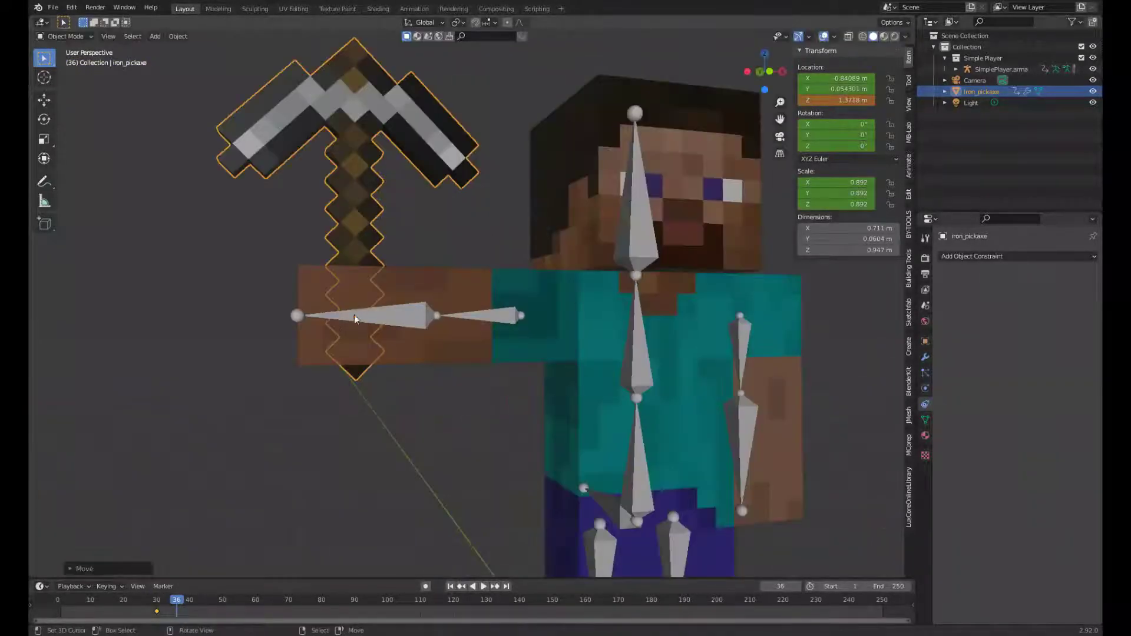
pyautogui.scroll(-3, 397, 344)
pyautogui.press('i')
# Play the pickaxe animation from the start while orbiting around the character
pyautogui.hotkey('shift', 'Left')
pyautogui.press('space')
pyautogui.moveTo(398, 344)
pyautogui.mouseDown(button='middle')
pyautogui.moveTo(638, 313)
pyautogui.moveTo(640, 287)
pyautogui.moveTo(585, 235)
pyautogui.mouseUp(button='middle')
pyautogui.scroll(-3, 585, 230)
pyautogui.scroll(8, 398, 461)
pyautogui.press('space')
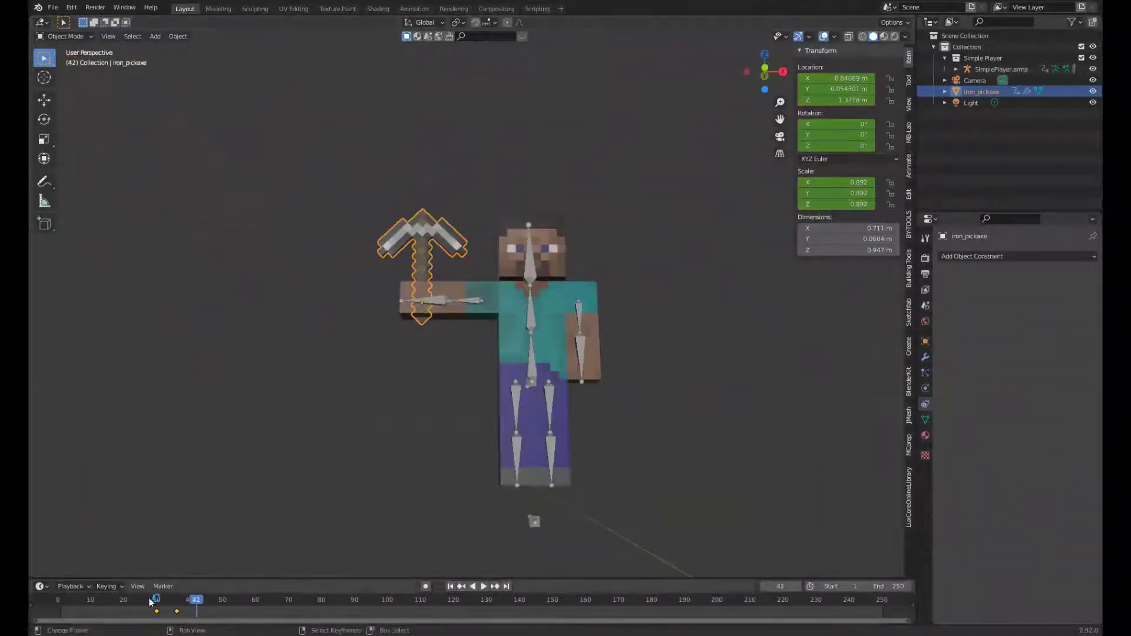
# At the first frame, set the pickaxe's raised Z position and replay the animation
pyautogui.hotkey('shift', 'Left')
pyautogui.press('g')
pyautogui.press('z')
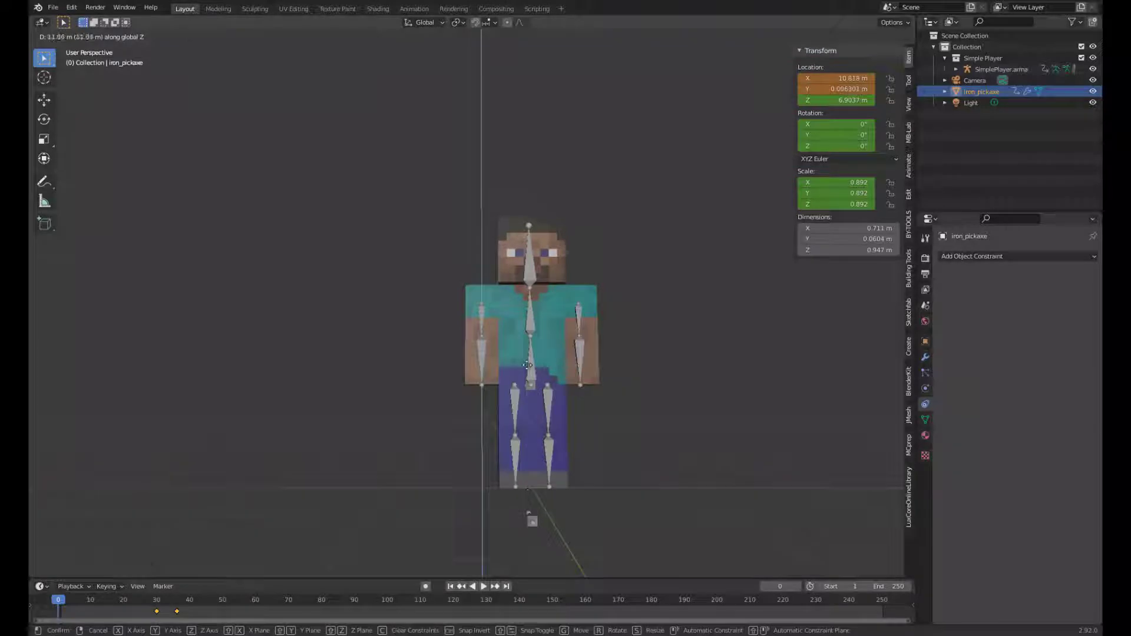
pyautogui.click(450, 430)
pyautogui.press('space')
pyautogui.press('Escape')
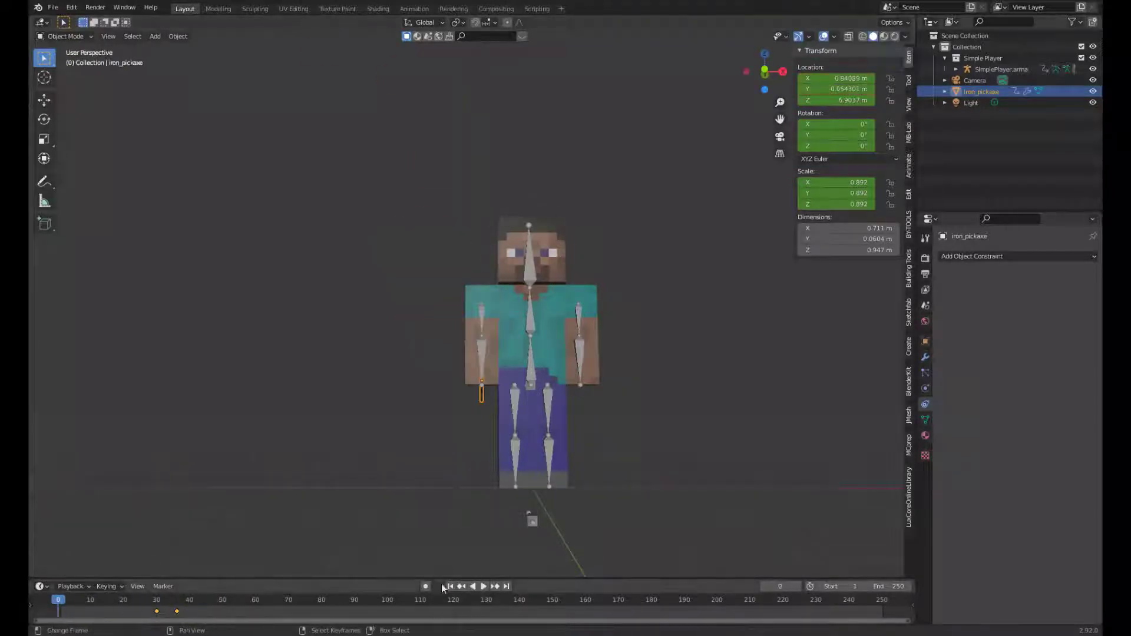
# Review the animation from a high angle and through the scene camera
pyautogui.moveTo(532, 486); pyautogui.dragTo(352, 511, button='middle')
pyautogui.press('space')
pyautogui.press('KP_0')
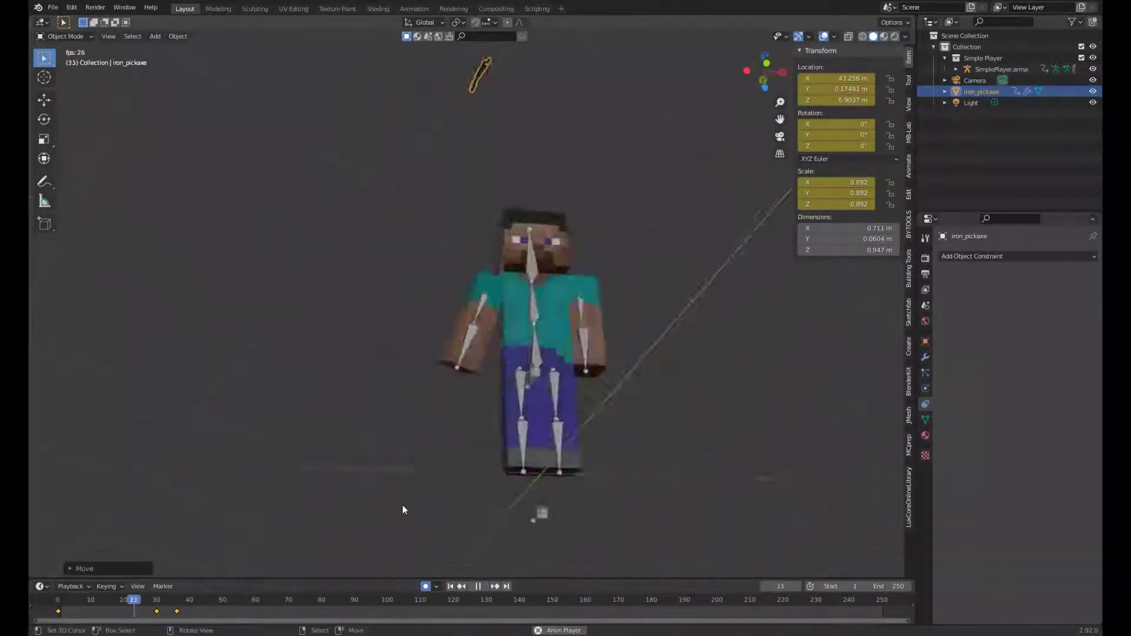
pyautogui.press('space')
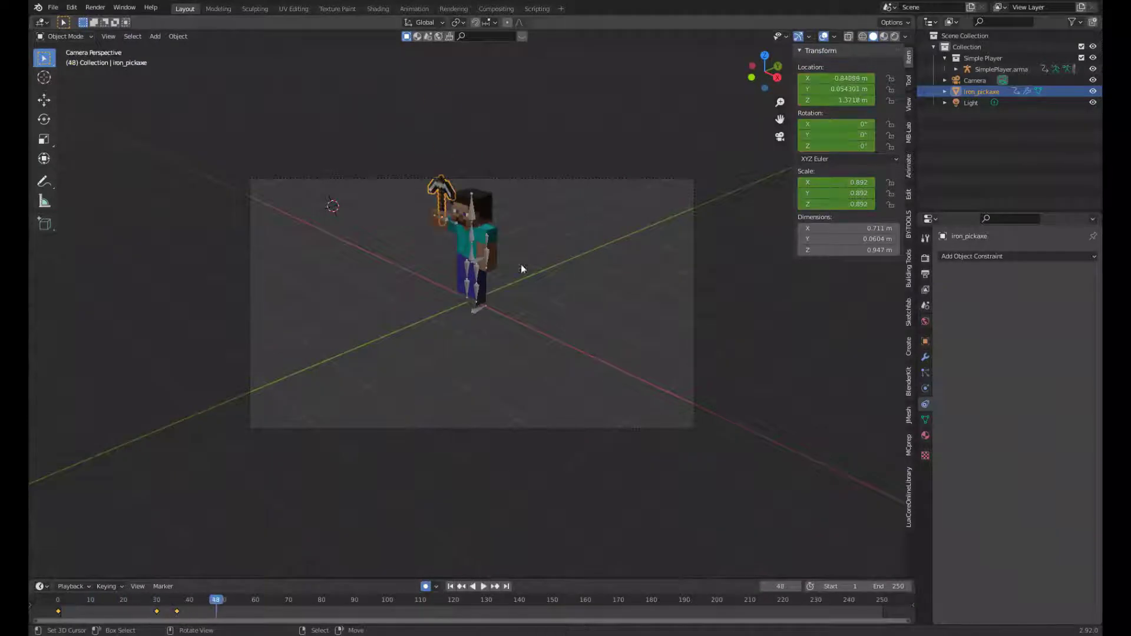
# Shift the pickaxe keyframes later, replay to check, and select the Steve armature
pyautogui.moveTo(440, 357); pyautogui.dragTo(495, 230, button='middle')
pyautogui.scroll(3, 496, 231)
pyautogui.scroll(4, 430, 287)
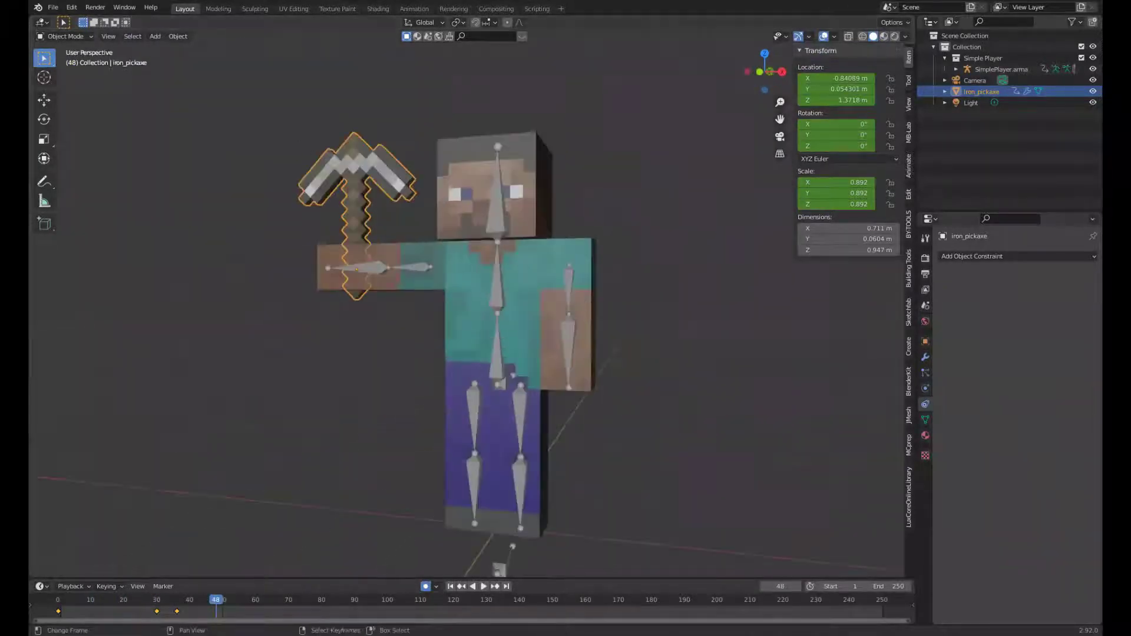
pyautogui.click(220, 610)
pyautogui.press('space')
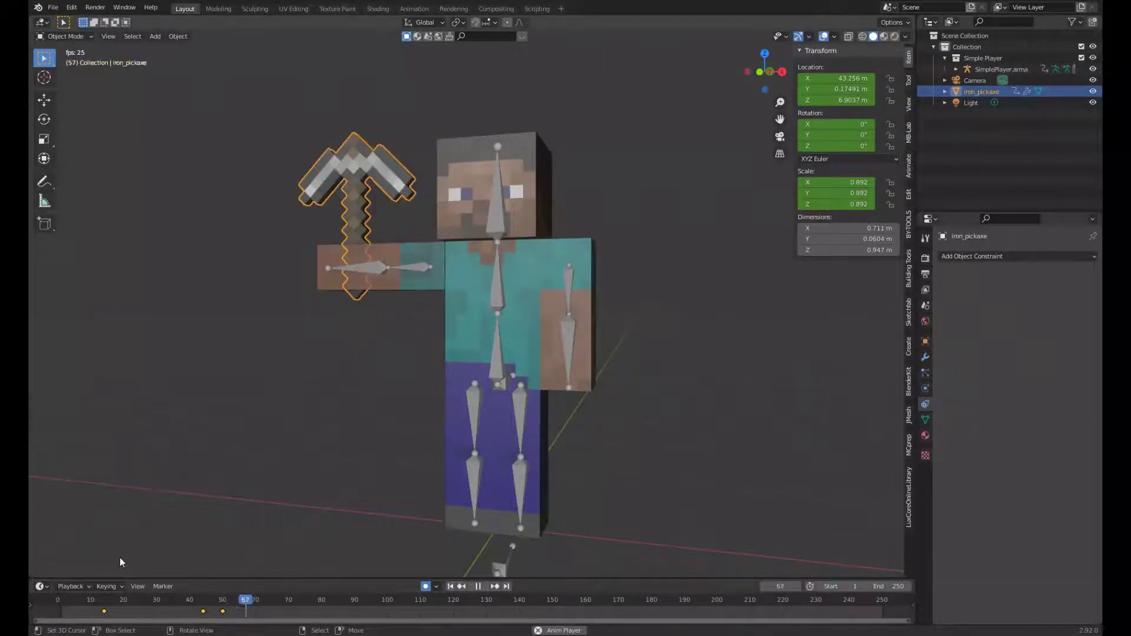
pyautogui.press('space')
pyautogui.click(523, 220)
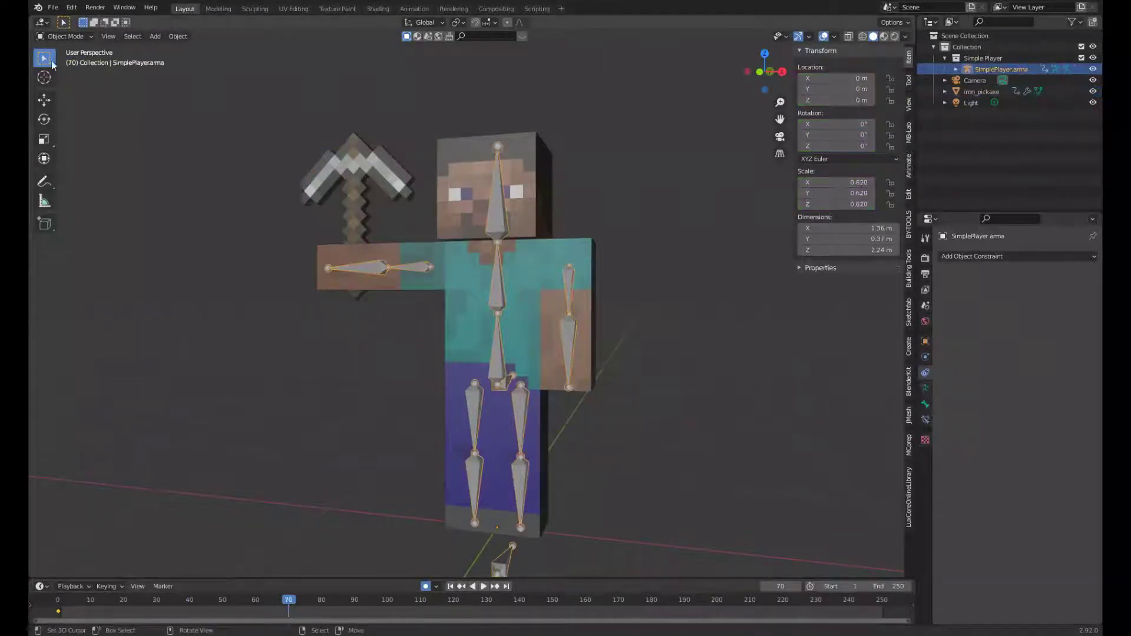
# In Pose Mode, keyframe the pose at frame 61 and turn the head at frame 67
pyautogui.hotkey('ctrl', 'Tab')
pyautogui.click(257, 612)
pyautogui.press('i')
pyautogui.click(278, 601)
pyautogui.moveTo(439, 407); pyautogui.dragTo(377, 412, button='middle')
pyautogui.press('r')
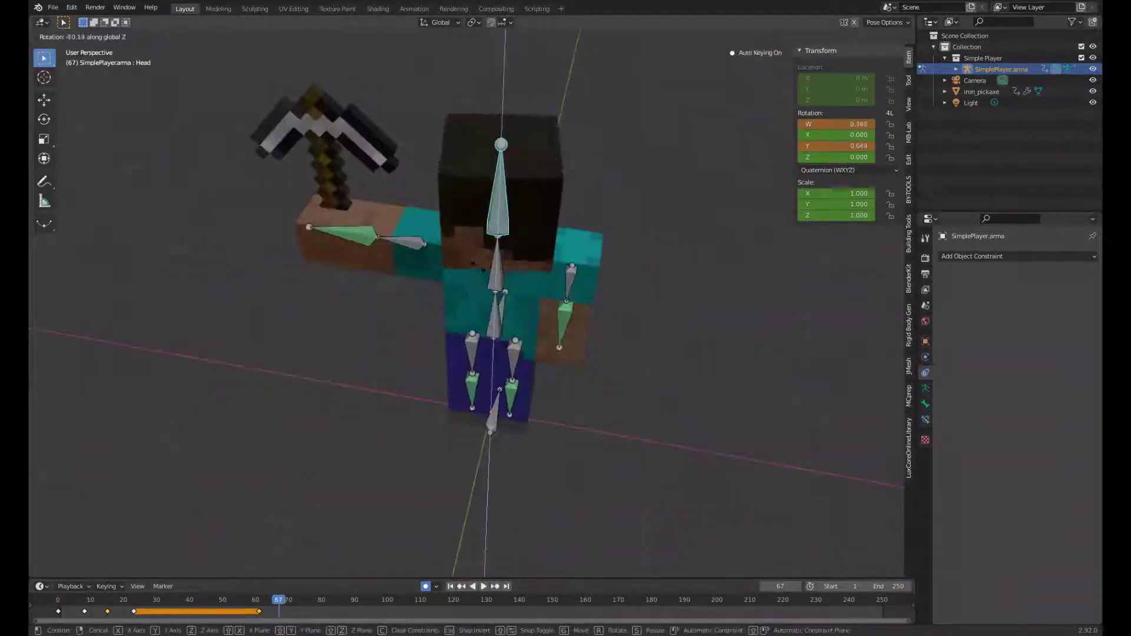
pyautogui.press('i')
pyautogui.press('space')
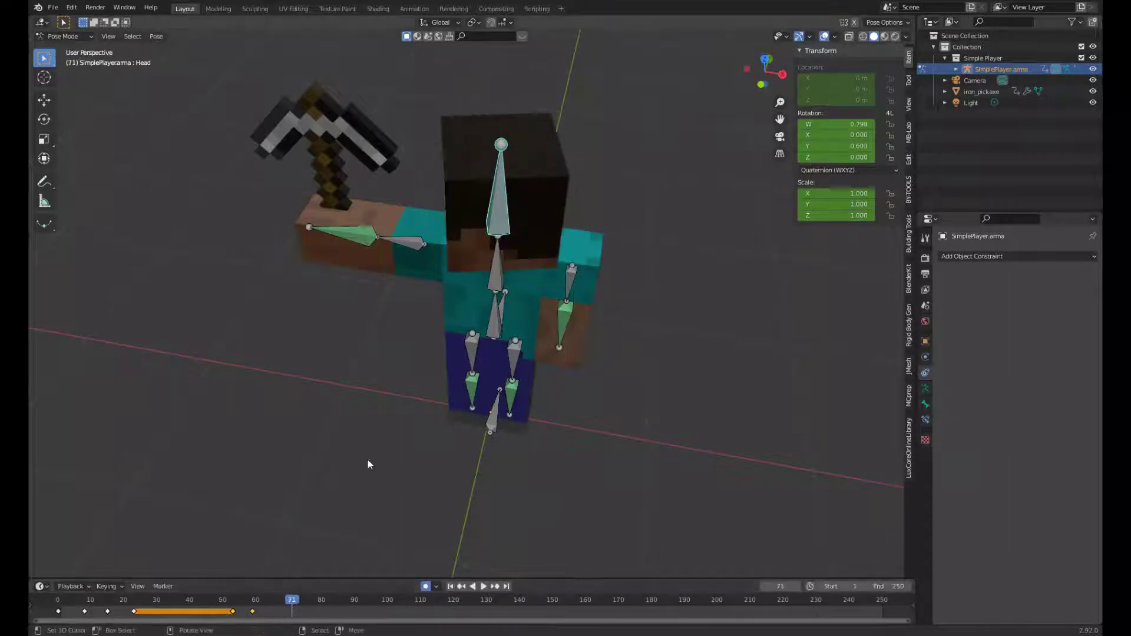
# Swing the right upper arm bone -50° around Y
pyautogui.moveTo(386, 507)
pyautogui.mouseDown(button='middle')
pyautogui.moveTo(328, 449)
pyautogui.moveTo(377, 448)
pyautogui.mouseUp(button='middle')
pyautogui.click(342, 271)
pyautogui.press('r')
pyautogui.press('r')
pyautogui.press('r')
pyautogui.write('y-50')
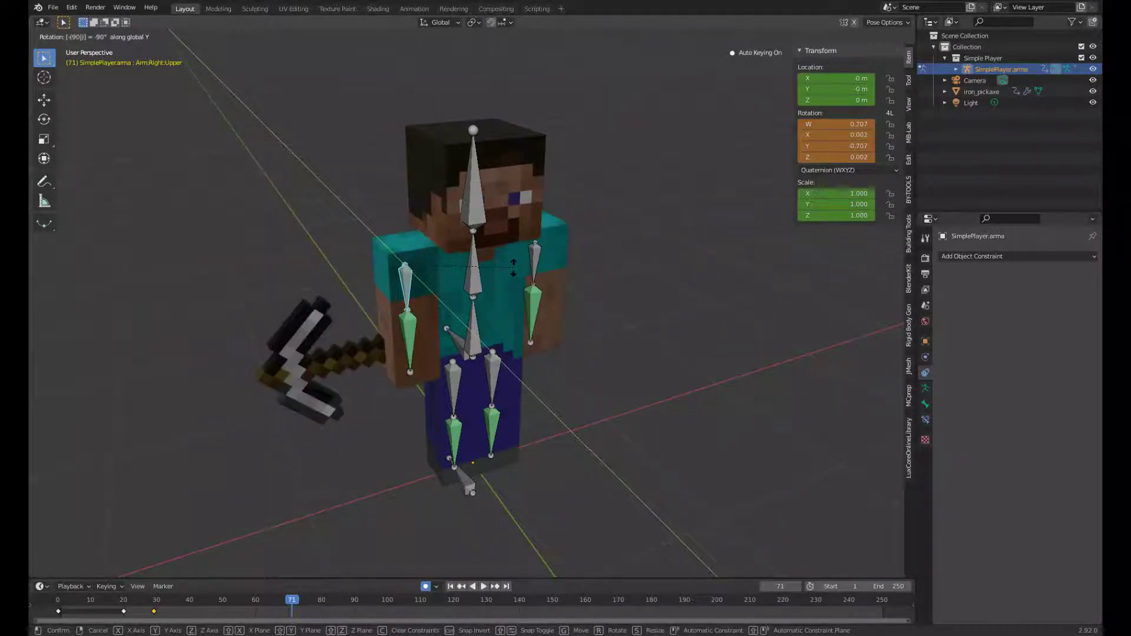
pyautogui.press('Return')
pyautogui.press('r')
pyautogui.press('z')
pyautogui.press('Escape')
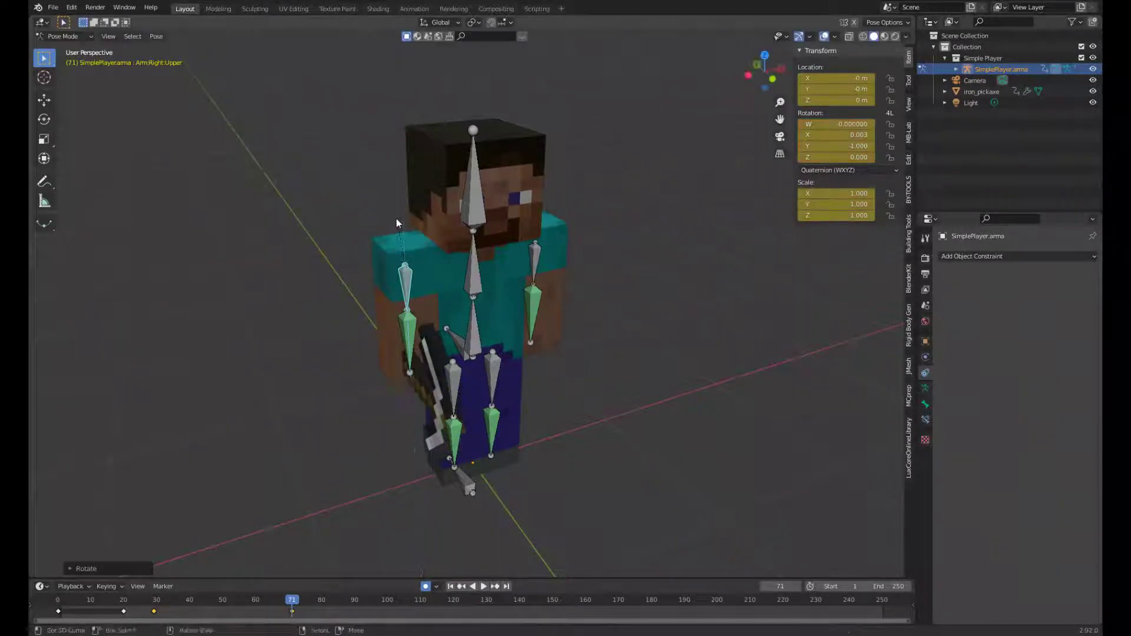
# Retime the arm and head keyframes on the timeline and play back to check
pyautogui.moveTo(395, 219); pyautogui.dragTo(530, 338, button='middle')
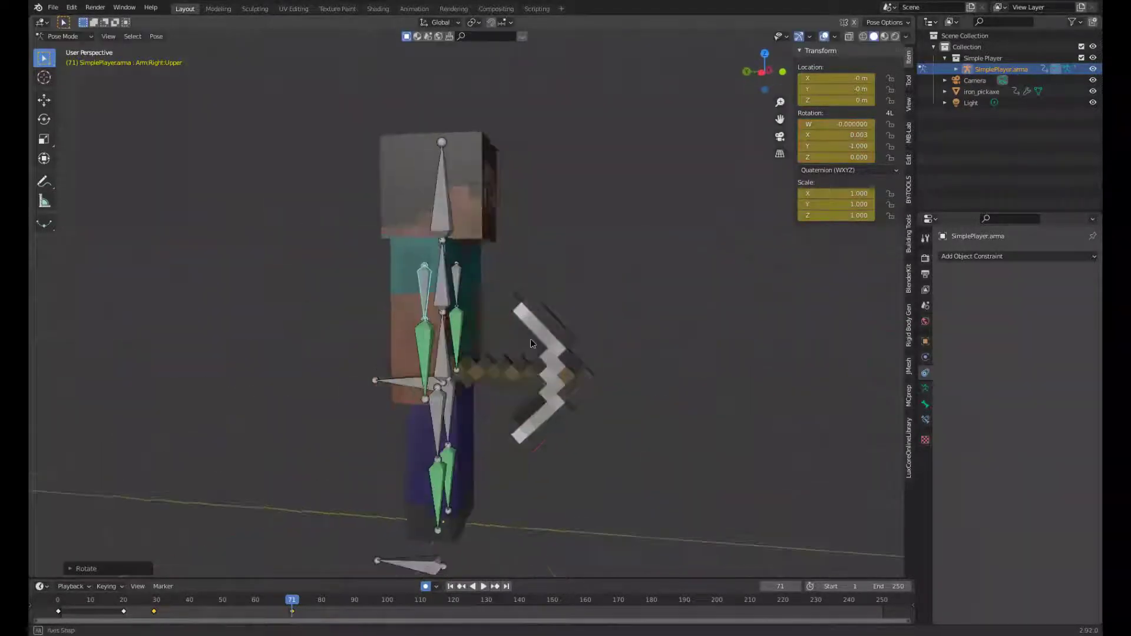
pyautogui.click(290, 620)
pyautogui.press('space')
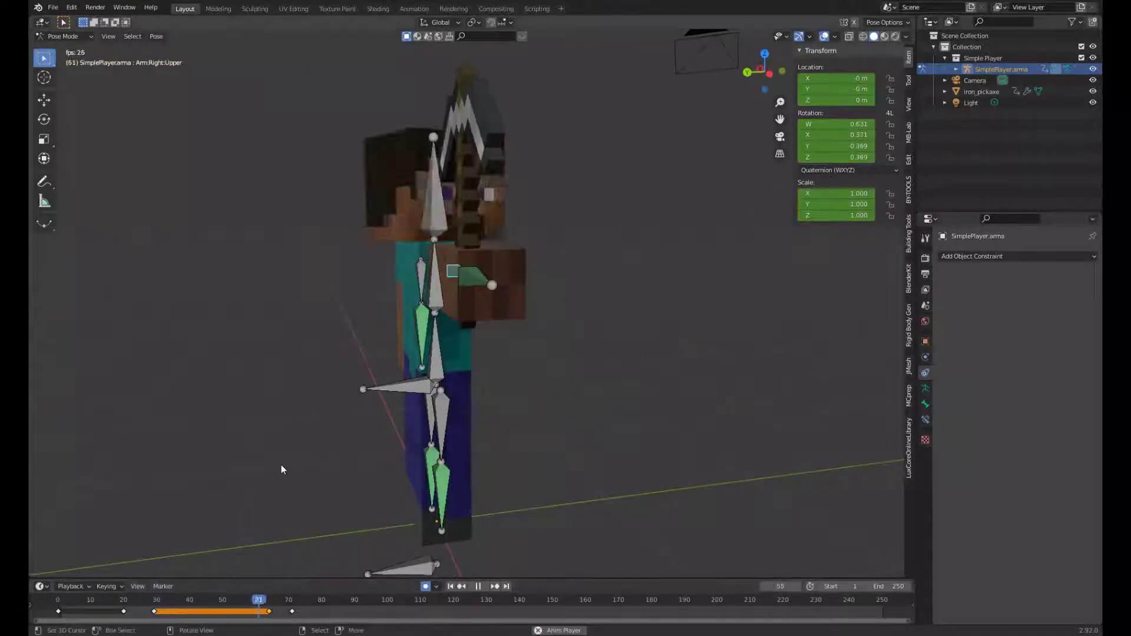
pyautogui.press('space')
pyautogui.press('Down')
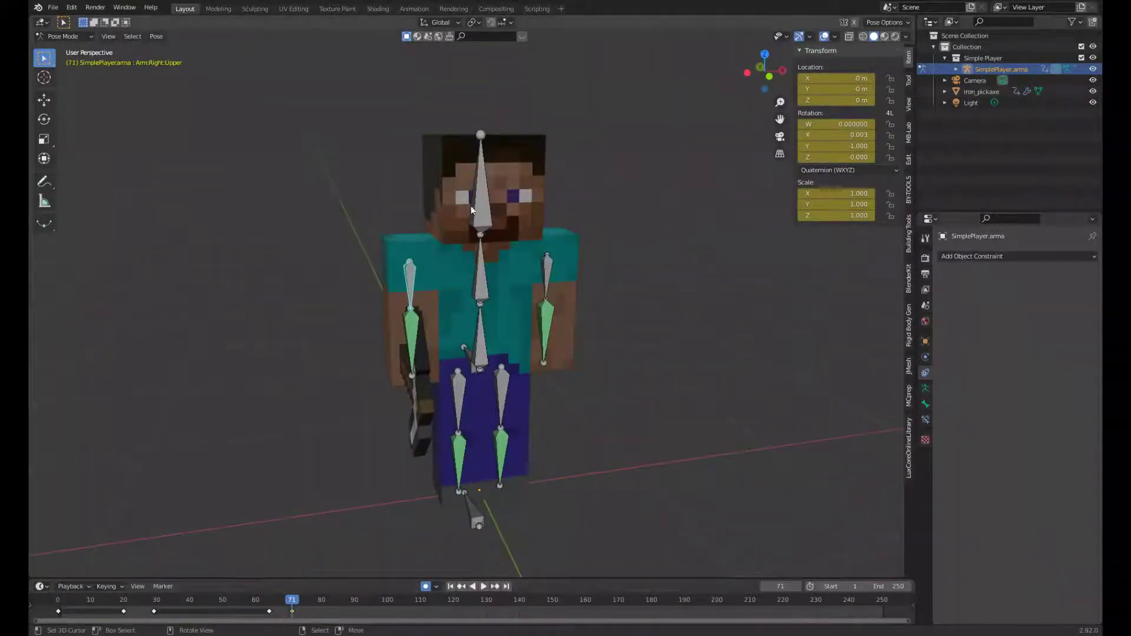
pyautogui.click(480, 177)
pyautogui.click(264, 615)
pyautogui.press('space')
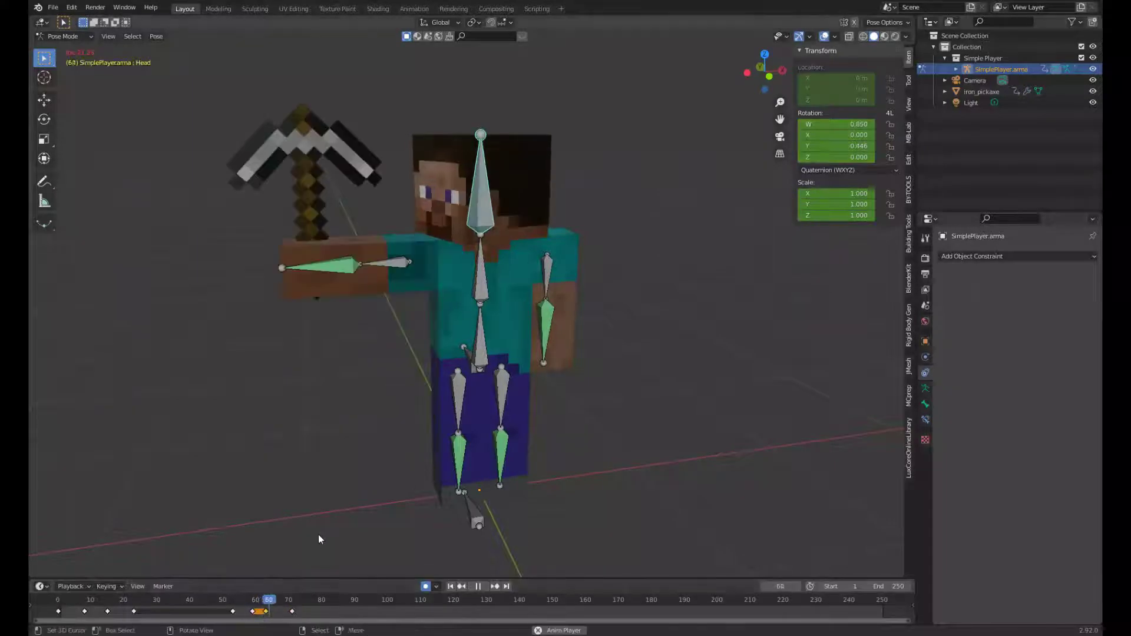
pyautogui.press('space')
# Return to Object Mode with bone and grid overlays hidden, rewind to frame 0, and open Add > Mesh
pyautogui.press('KP_Decimal')
pyautogui.hotkey('ctrl', 'Tab')
pyautogui.click(823, 36)
pyautogui.moveTo(480, 336); pyautogui.dragTo(462, 341, button='middle')
pyautogui.scroll(-4, 461, 342)
pyautogui.moveTo(371, 390)
pyautogui.mouseDown(button='middle')
pyautogui.moveTo(654, 386)
pyautogui.moveTo(349, 374)
pyautogui.moveTo(528, 409)
pyautogui.mouseUp(button='middle')
pyautogui.click(58, 600)
pyautogui.hotkey('shift', 'a')
pyautogui.click(501, 26)
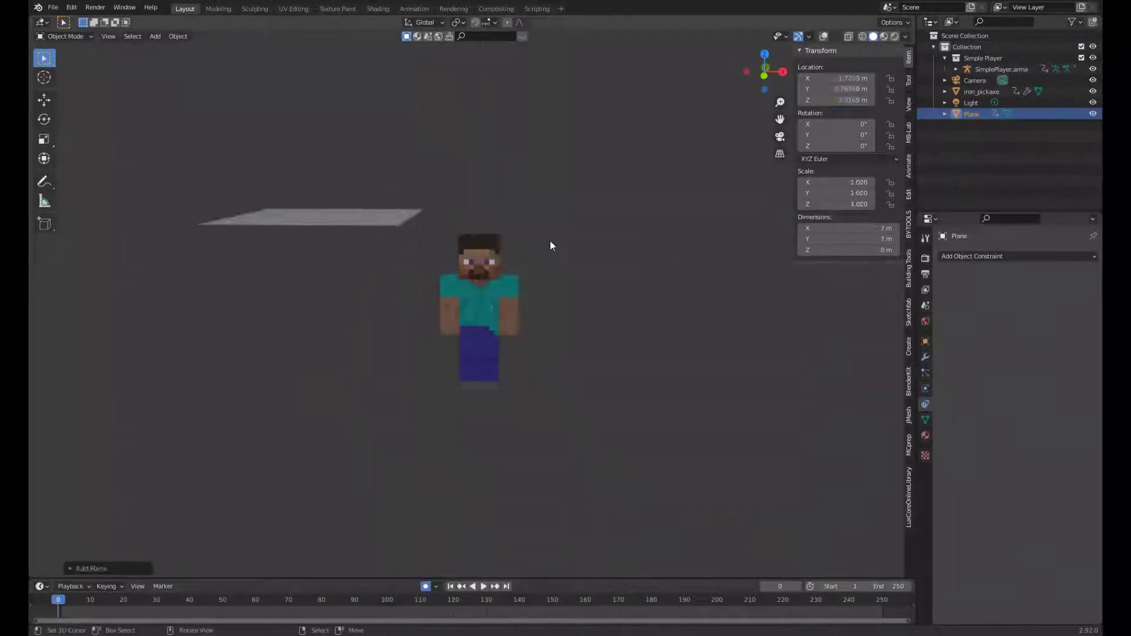
# Add a plane at the origin, scale it to 7.565 as a floor, and clear its keyframes
pyautogui.press('s')
pyautogui.click(387, 314)
pyautogui.press('i')
pyautogui.hotkey('alt', 'g')
pyautogui.moveTo(387, 313); pyautogui.dragTo(516, 466, button='middle')
pyautogui.scroll(-5, 516, 466)
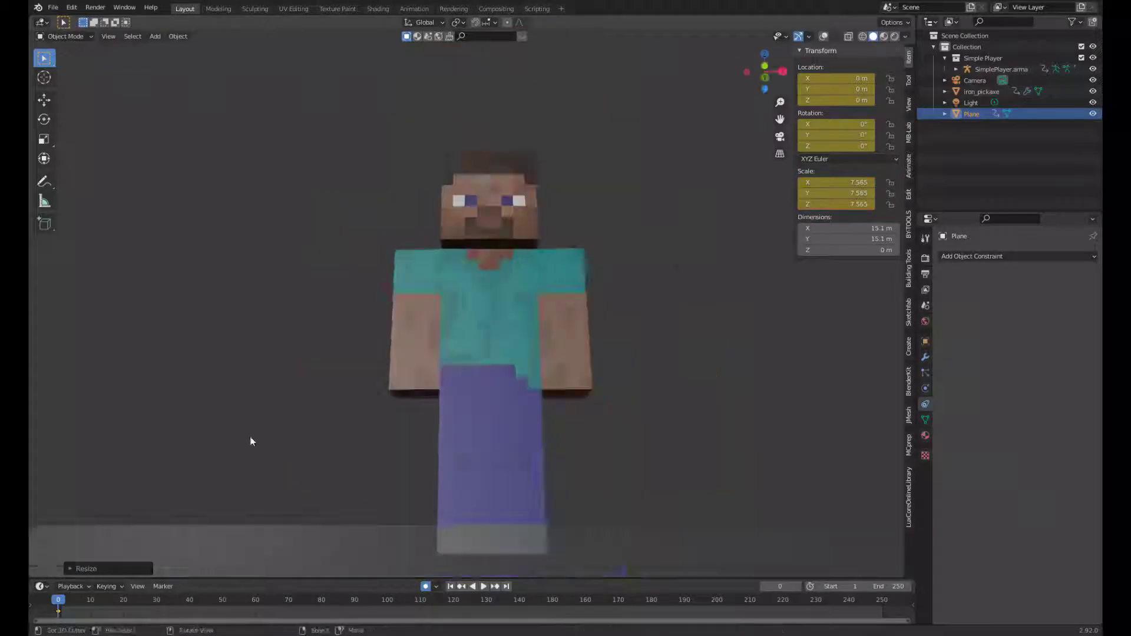
pyautogui.press('s')
pyautogui.click(361, 484)
pyautogui.press('Delete')
# Browse the plane's Object properties panels, then preview in Rendered shading with Render Properties shown
pyautogui.click(925, 341)
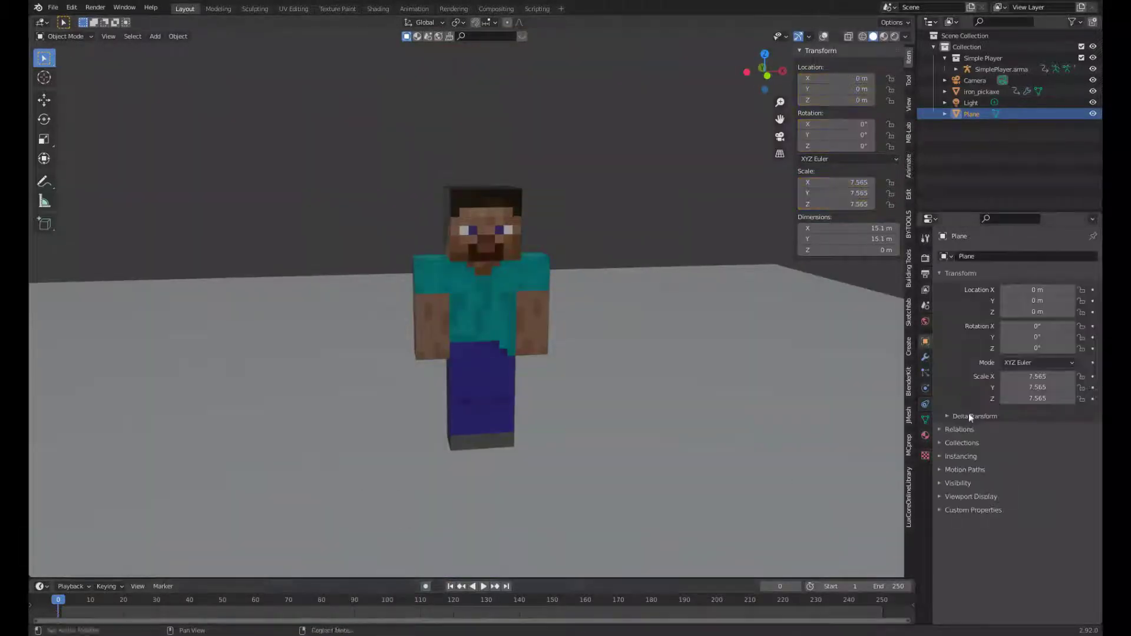
pyautogui.click(963, 456)
pyautogui.click(972, 549)
pyautogui.scroll(-3, 1009, 561)
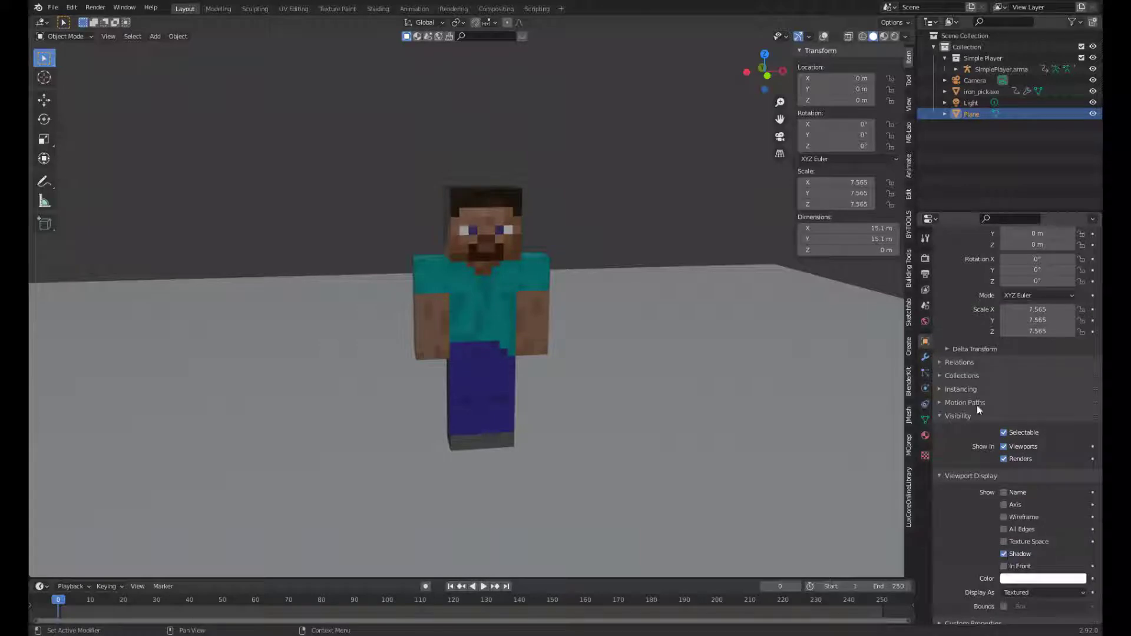
pyautogui.click(959, 363)
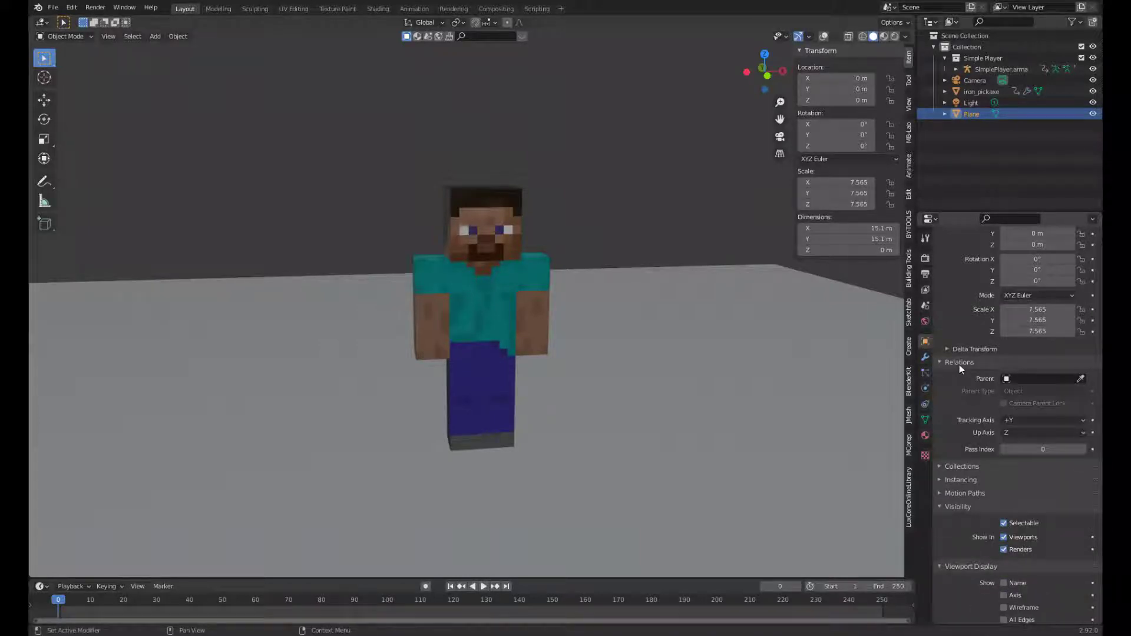
pyautogui.click(980, 415)
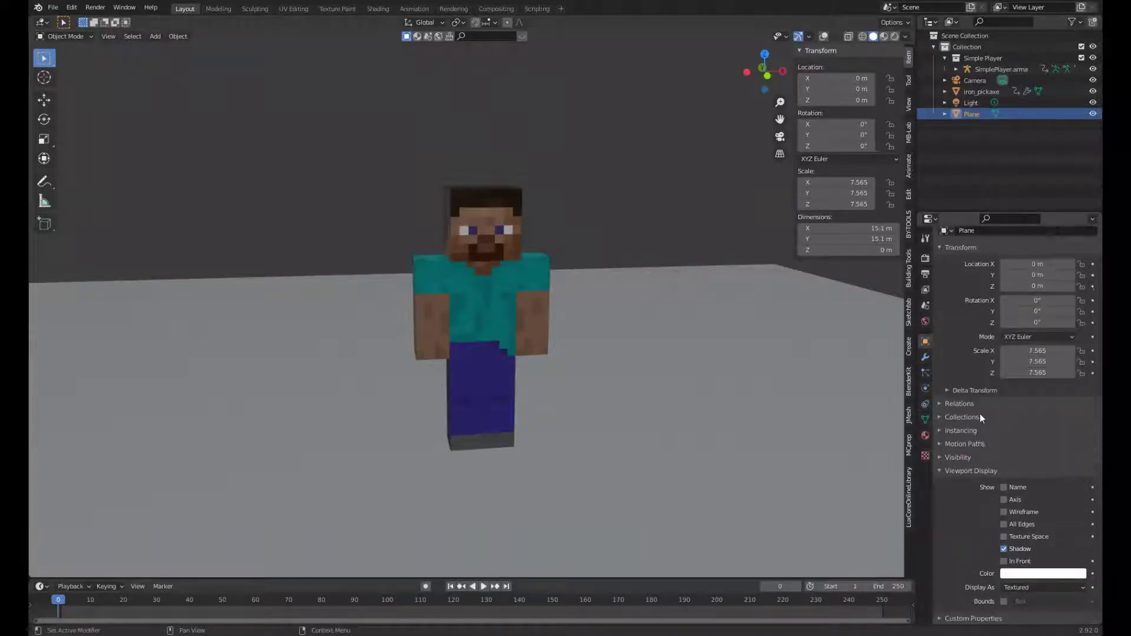
pyautogui.click(894, 36)
pyautogui.click(924, 257)
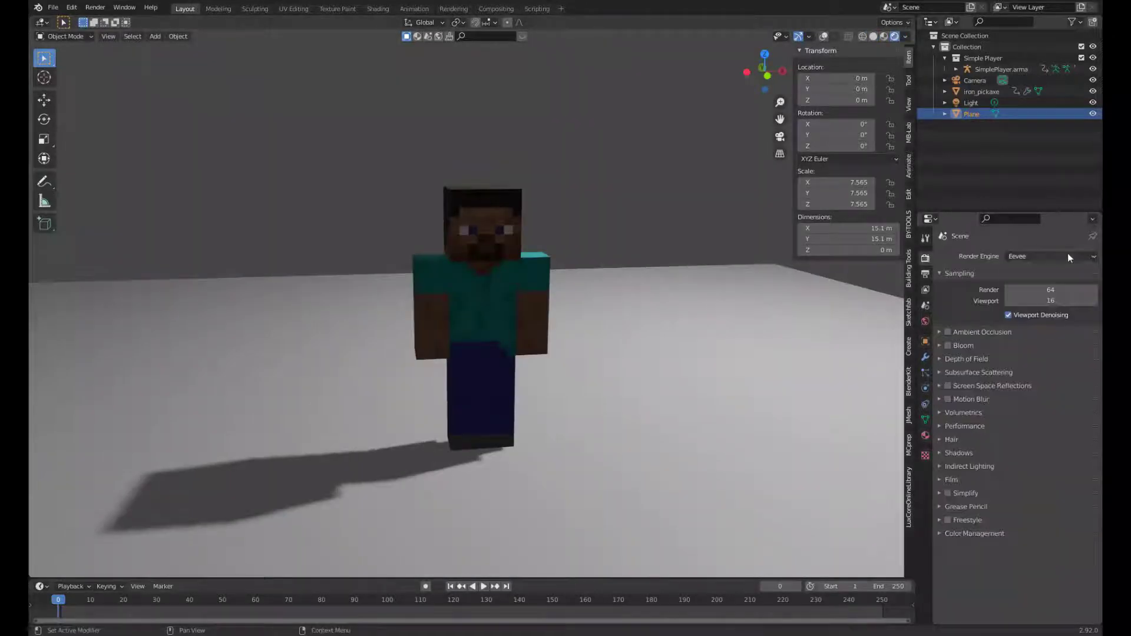
# Switch the render engine to Cycles and make the scene light a square area light about 11.8 m
pyautogui.click(1039, 297)
pyautogui.scroll(-5, 642, 344)
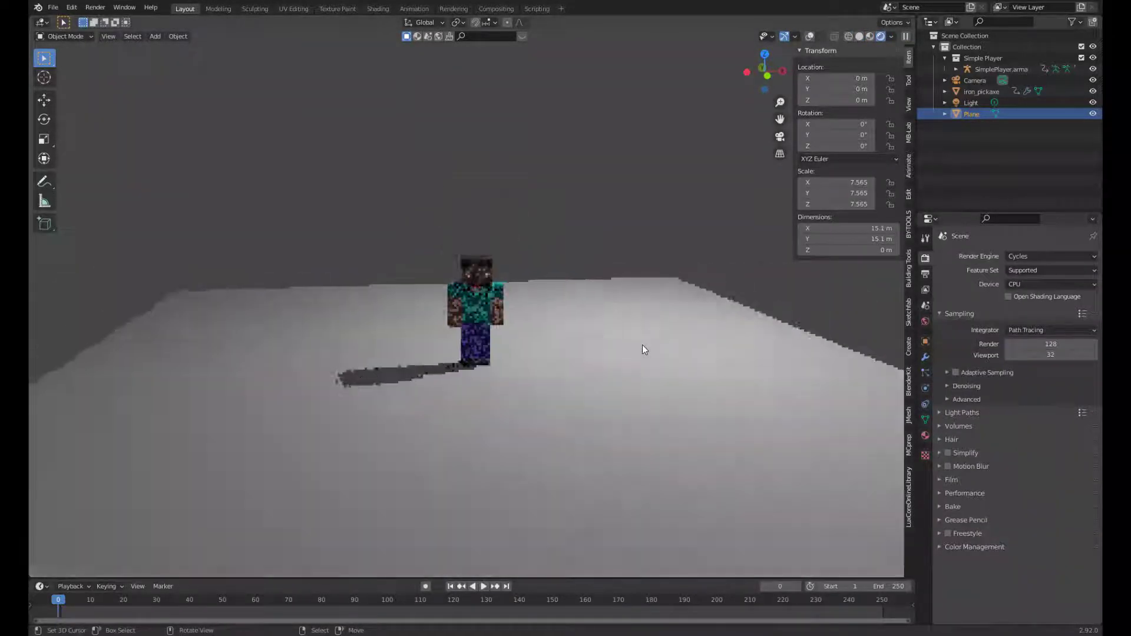
pyautogui.scroll(-3, 642, 345)
pyautogui.click(810, 36)
pyautogui.click(970, 102)
pyautogui.click(925, 389)
pyautogui.click(1077, 303)
pyautogui.click(1042, 347)
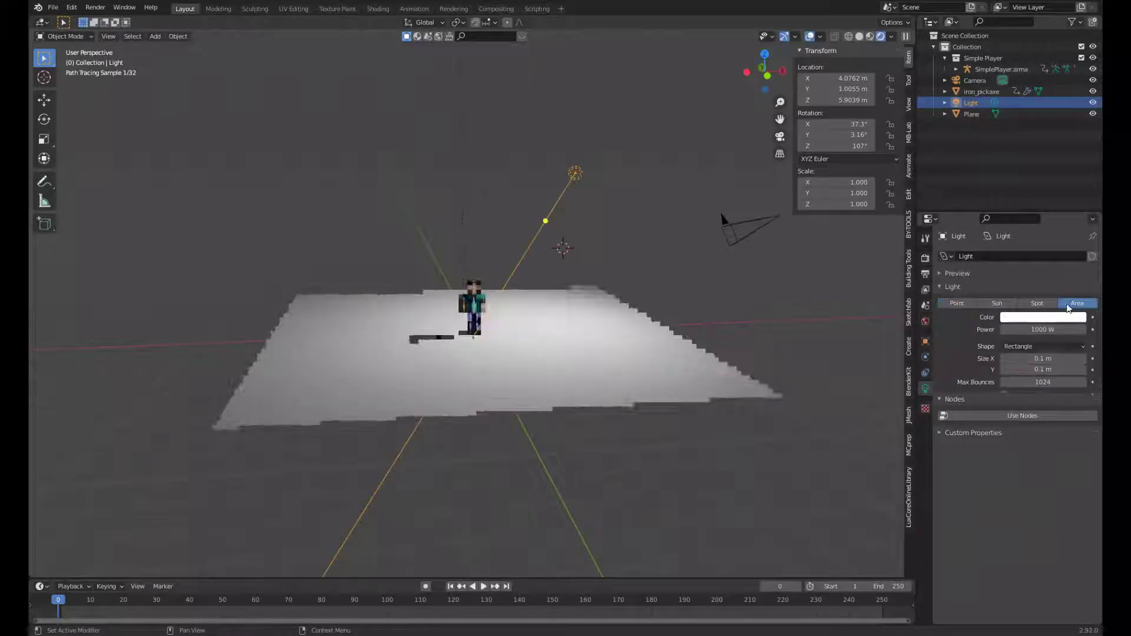
pyautogui.click(1013, 359)
pyautogui.moveTo(1042, 358); pyautogui.dragTo(1095, 358)
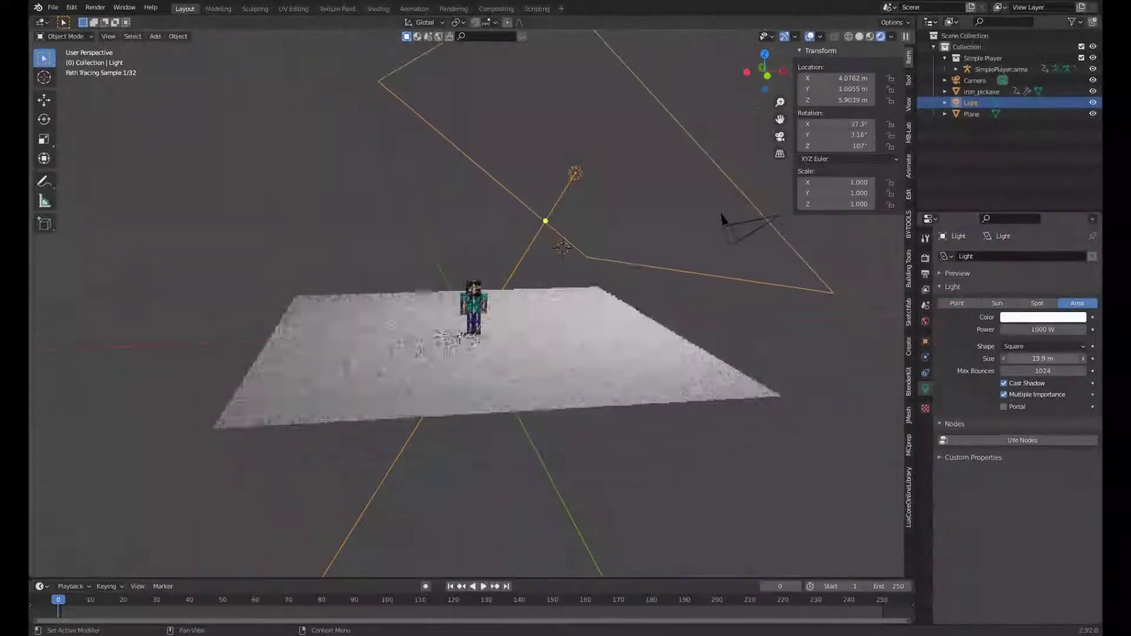
# In Edit Mode, raise the floor plane's edges along Z into a backdrop
pyautogui.click(307, 383)
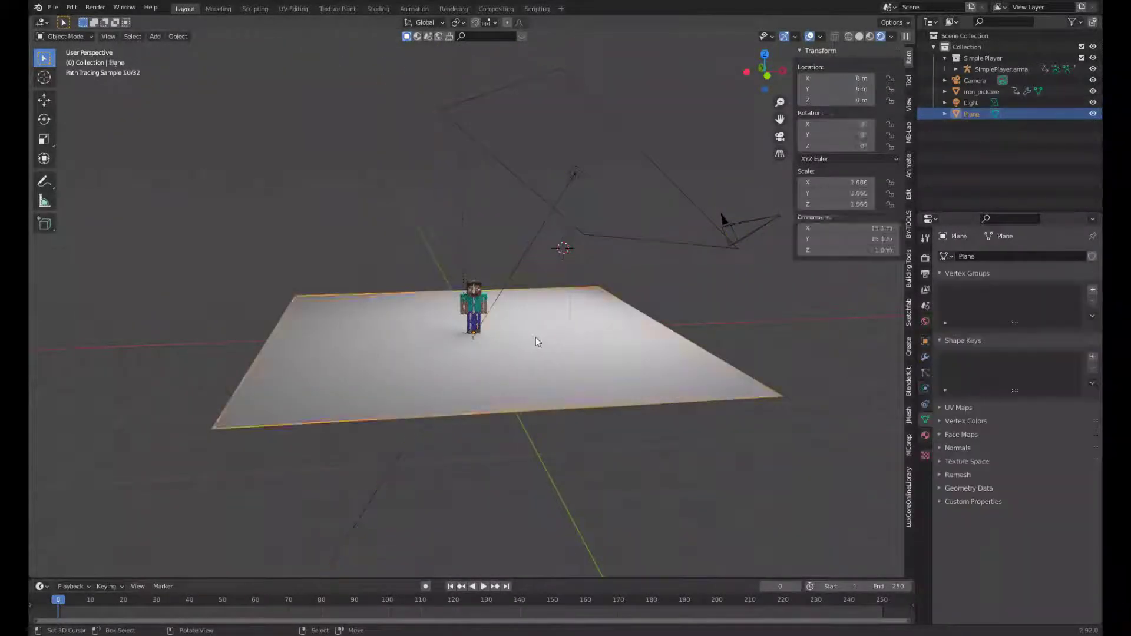
pyautogui.press('Tab')
pyautogui.press('g')
pyautogui.press('z')
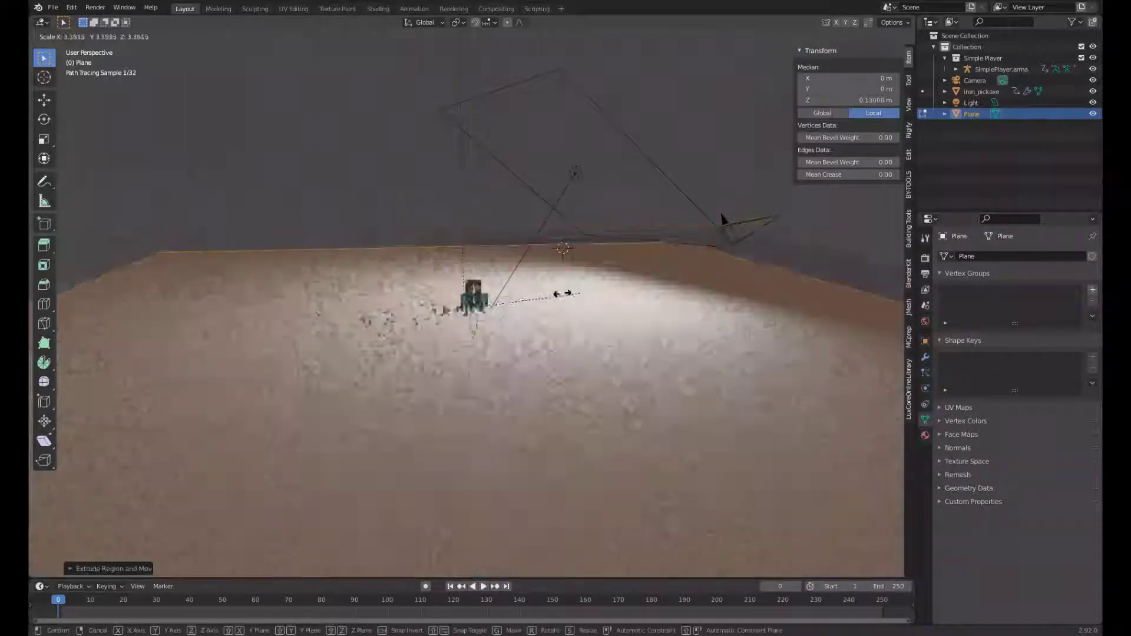
pyautogui.click(551, 234)
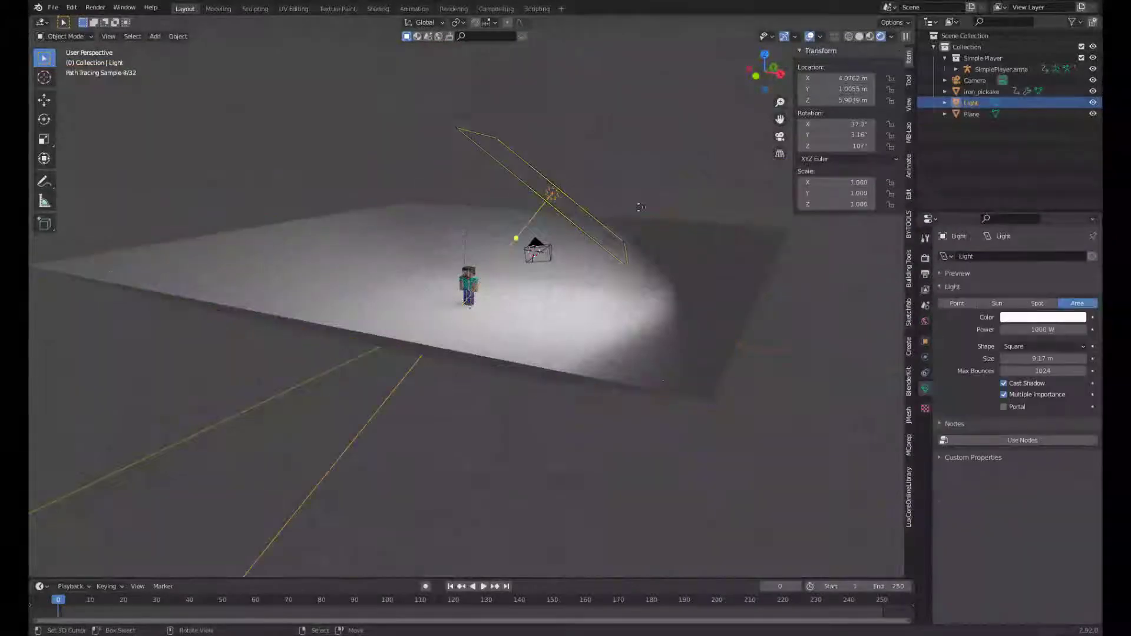
# Raise the light power to about 4193 W and duplicate it into three lights around Steve
pyautogui.press('g')
pyautogui.click(672, 157)
pyautogui.moveTo(1037, 330)
pyautogui.mouseDown()
pyautogui.moveTo(1054, 329)
pyautogui.moveTo(1060, 358)
pyautogui.mouseUp()
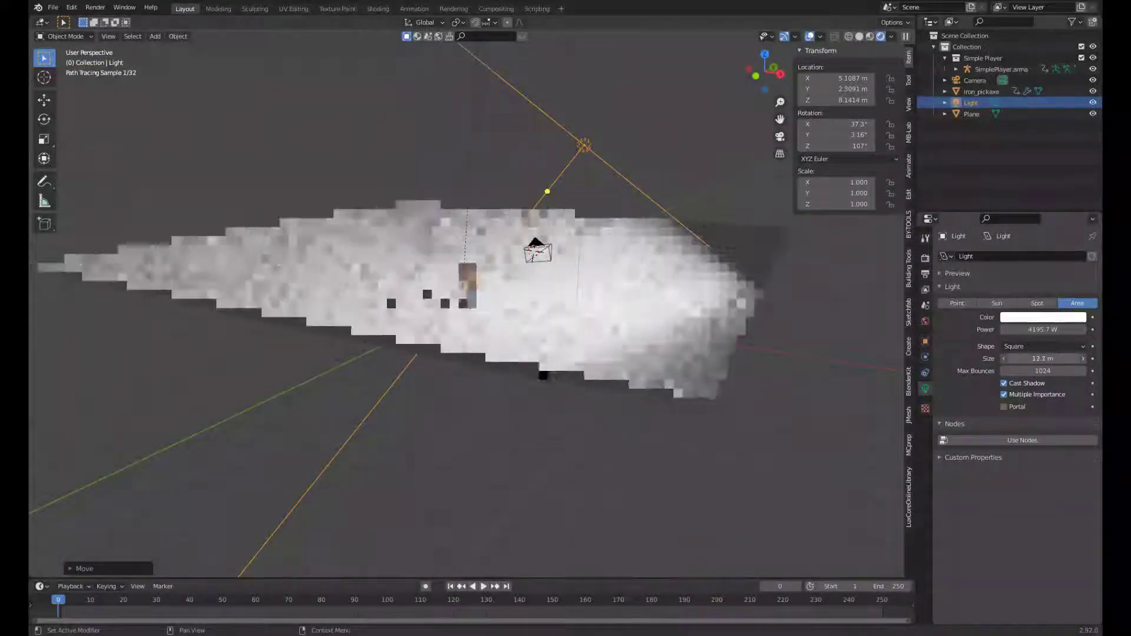
pyautogui.press('KP_7')
pyautogui.hotkey('shift', 'd')
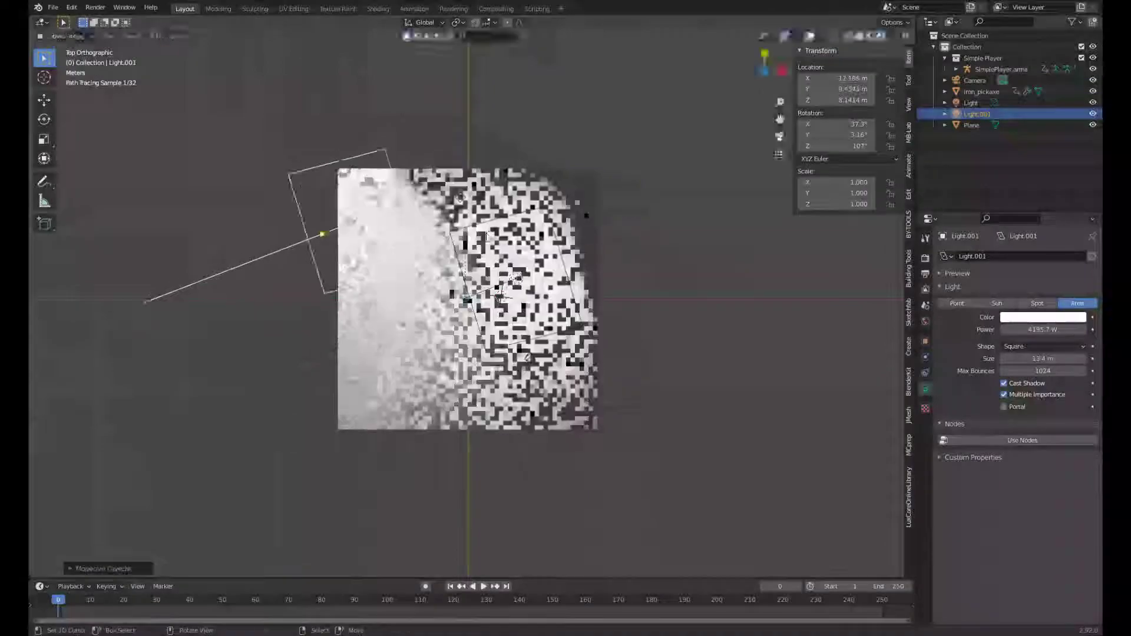
pyautogui.click(283, 353)
pyautogui.hotkey('shift', 'd')
pyautogui.press('r')
pyautogui.click(476, 235)
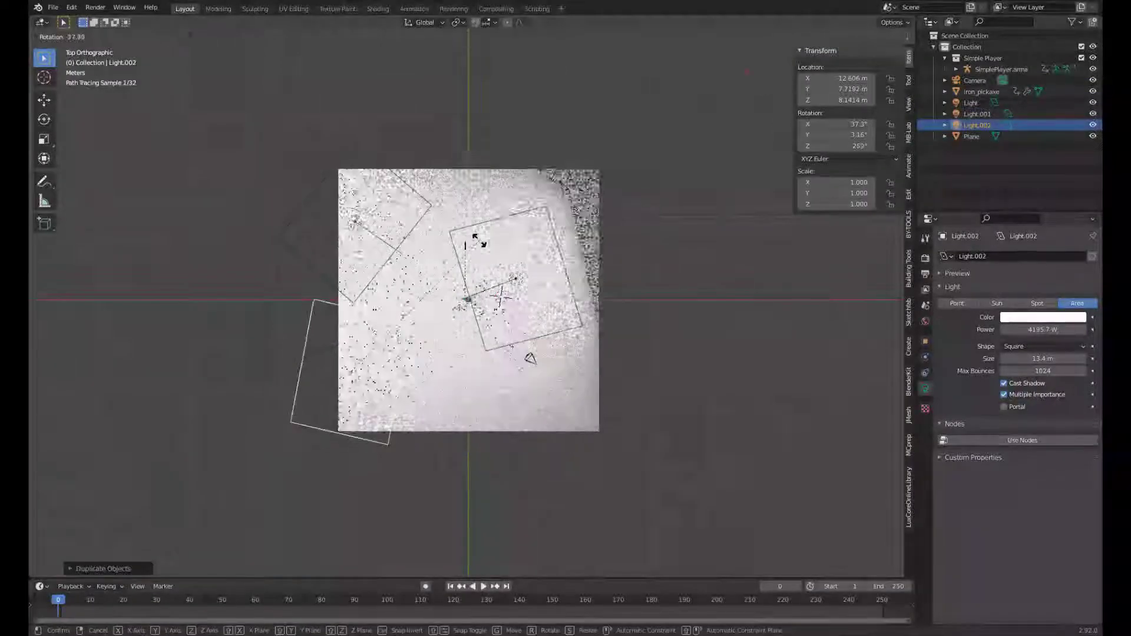
# Check the lighting through the camera and confirm power values for the new light and Light.001
pyautogui.press('KP_0')
pyautogui.scroll(3, 476, 234)
pyautogui.click(811, 36)
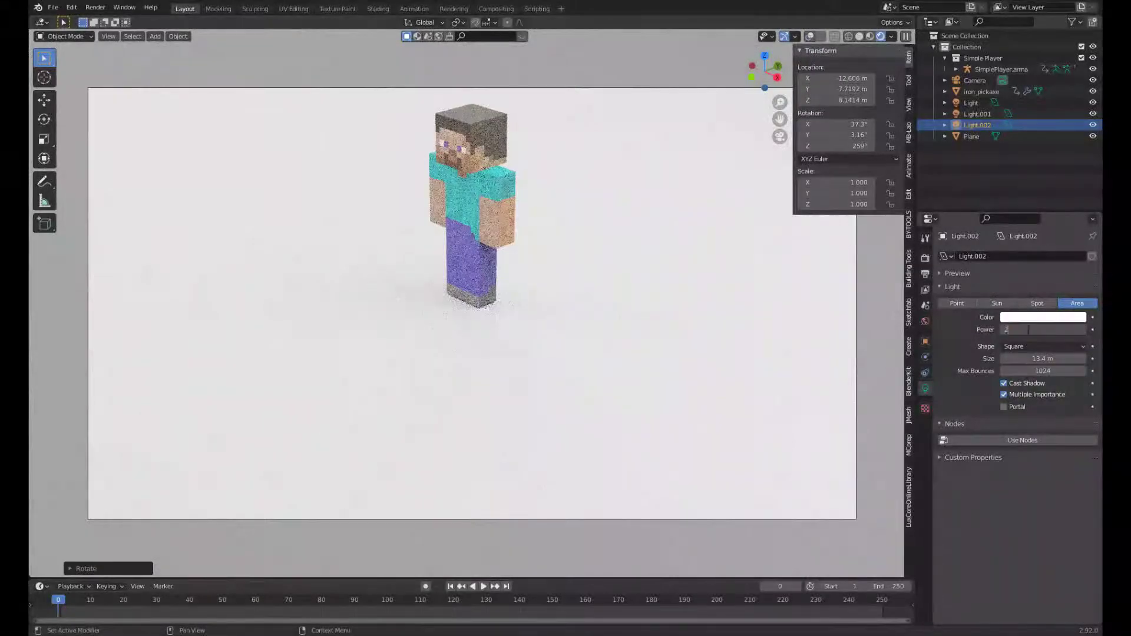
pyautogui.press('Return')
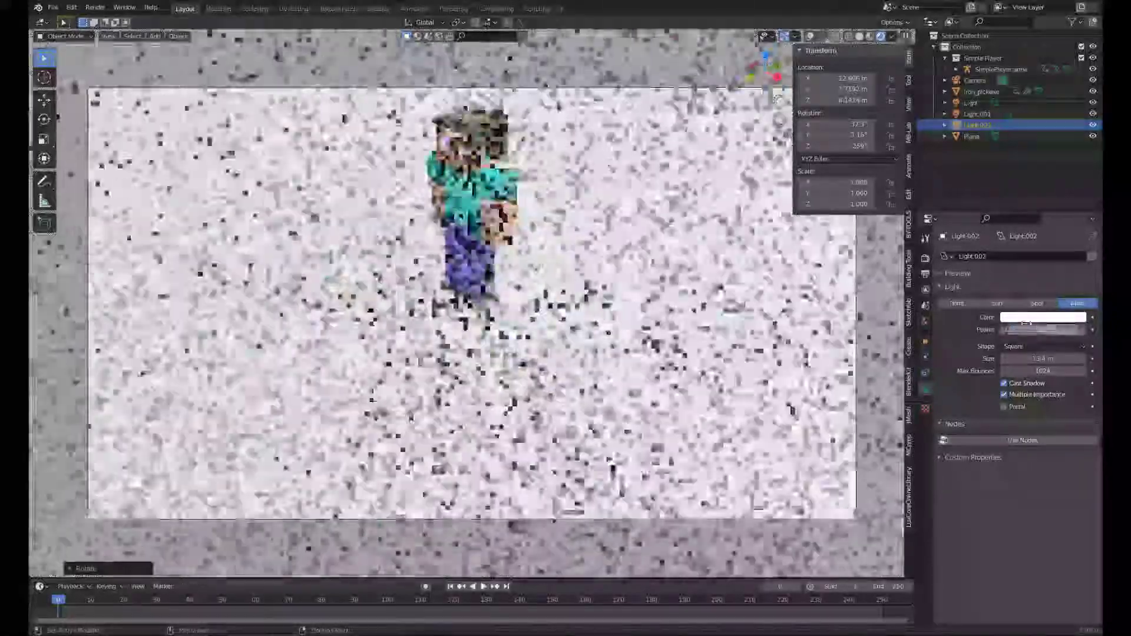
pyautogui.scroll(-5, 227, 177)
pyautogui.hotkey('shift', 'alt', 'z')
pyautogui.click(450, 171)
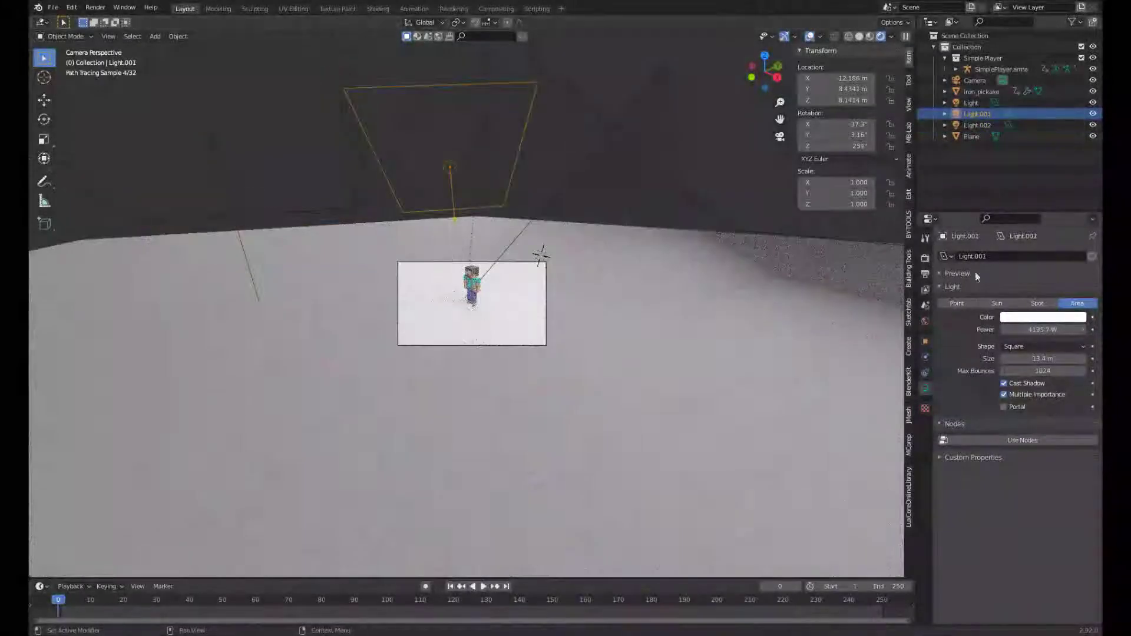
pyautogui.press('Return')
# Lower the original light's power to about 235 W
pyautogui.click(656, 77)
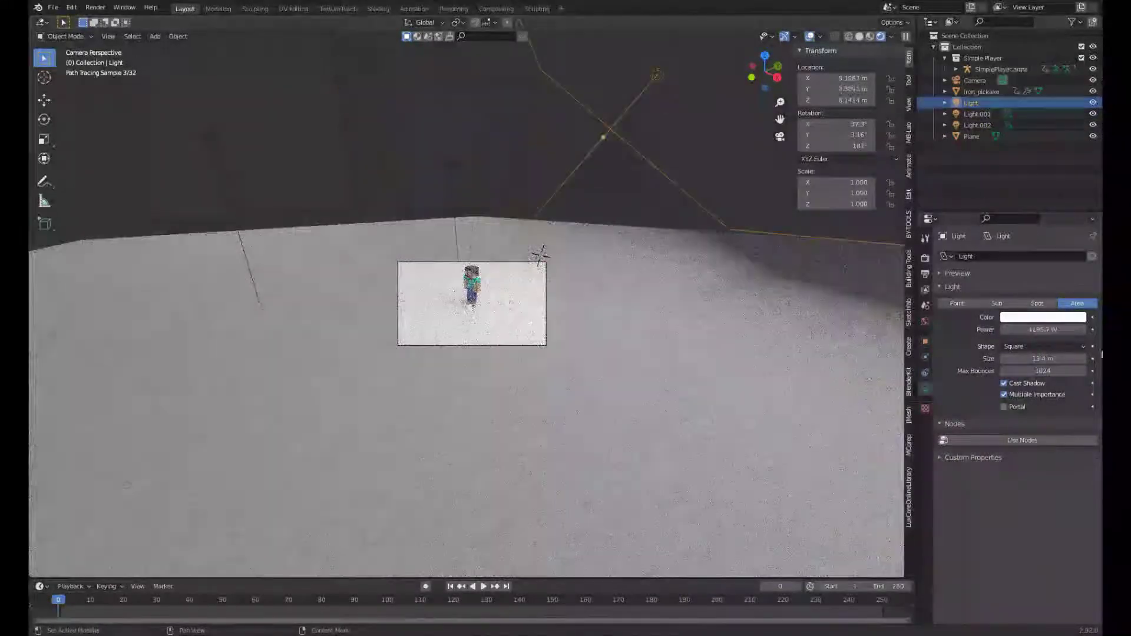
pyautogui.write('235')
pyautogui.press('Return')
pyautogui.scroll(5, 741, 295)
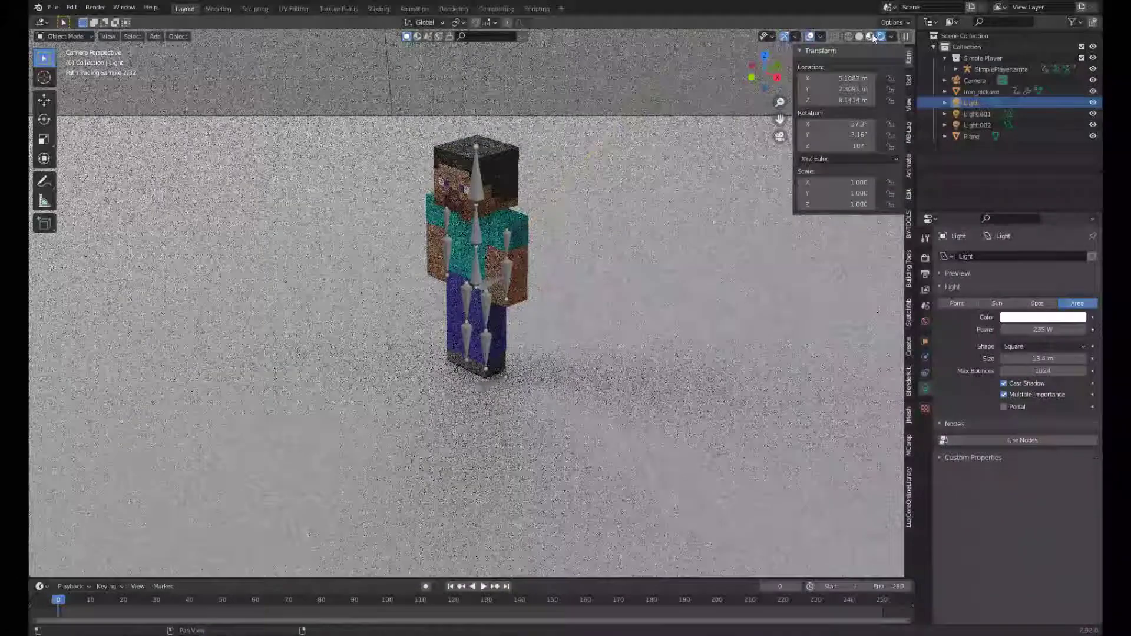
# In Material Preview shading, select the floor plane and start moving it vertically
pyautogui.click(869, 36)
pyautogui.click(906, 36)
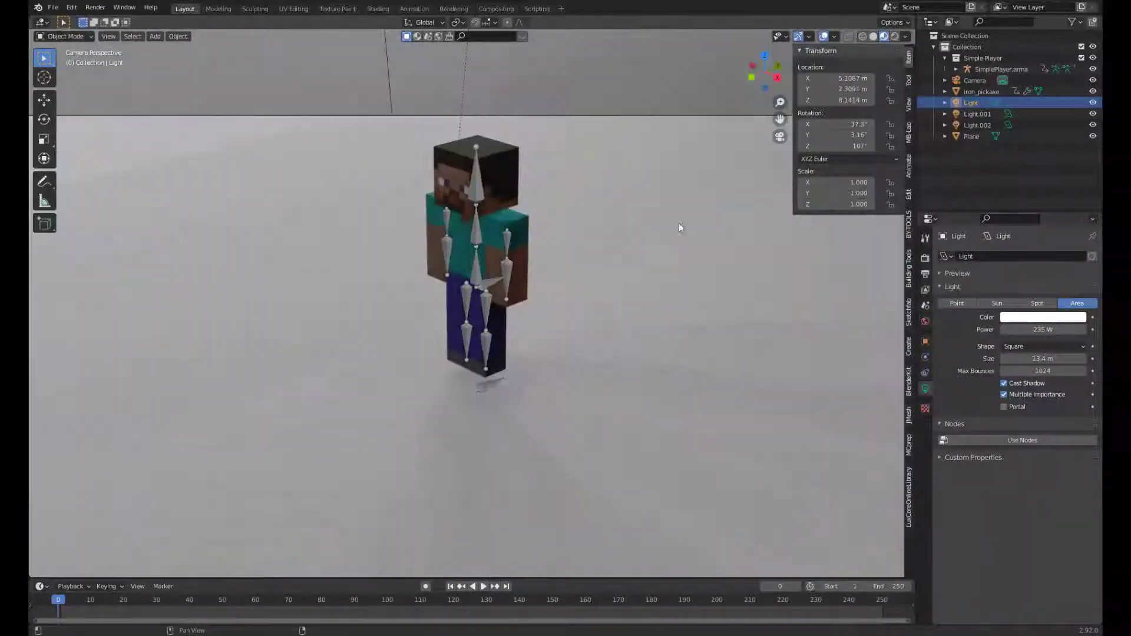
pyautogui.click(588, 360)
pyautogui.press('g')
pyautogui.press('z')
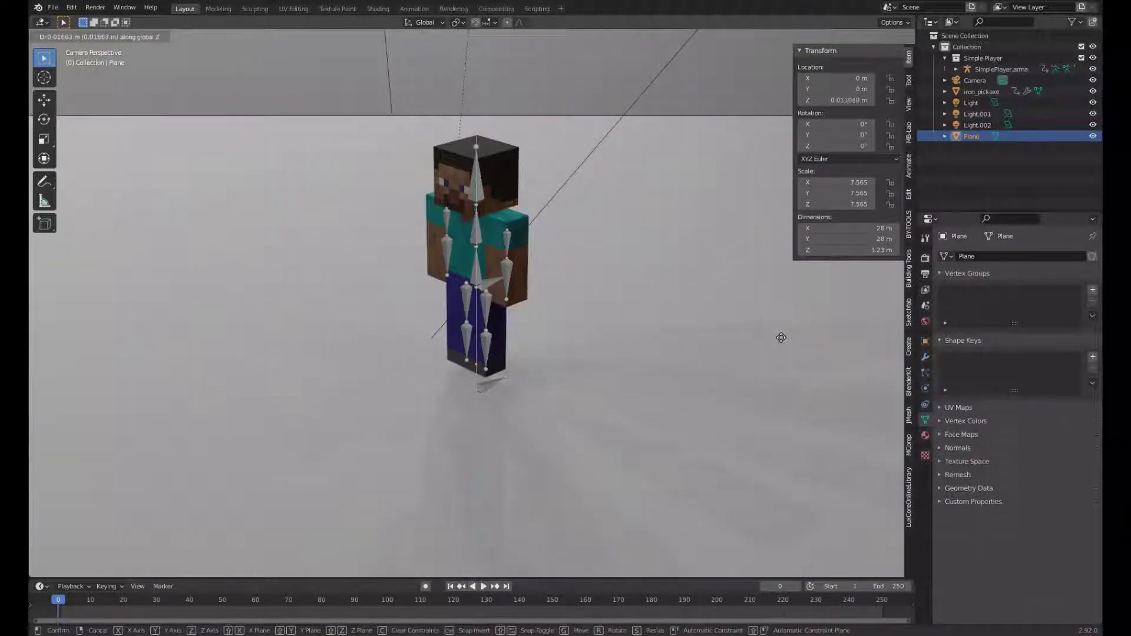
# Inspect Light.001 and Light.002, then play the animation with overlays hidden
pyautogui.click(779, 336)
pyautogui.click(976, 114)
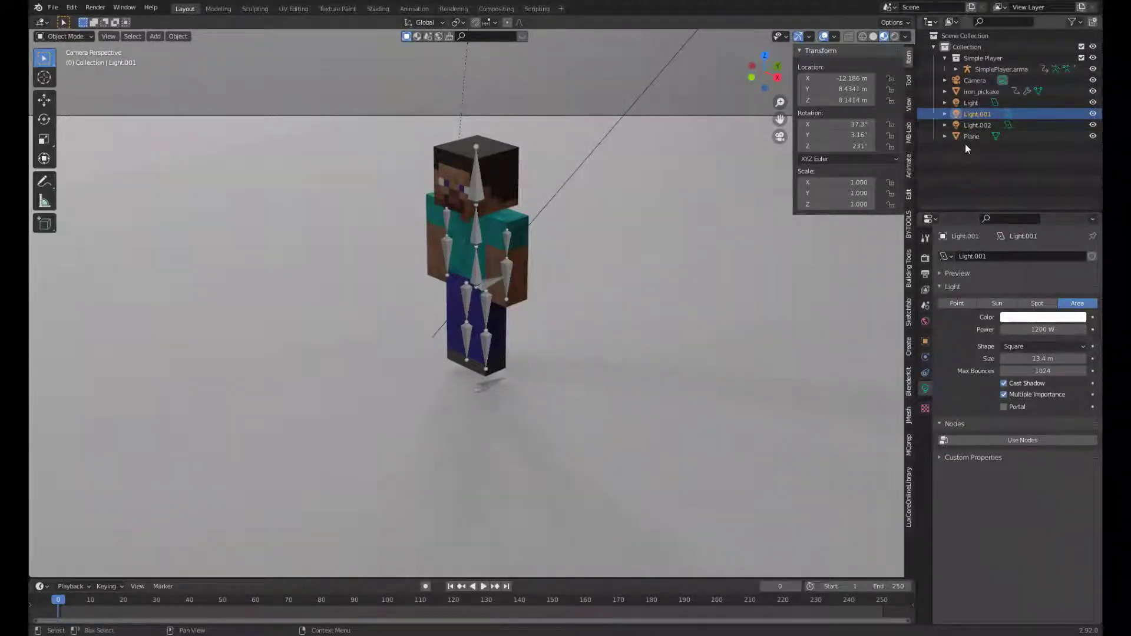
pyautogui.click(968, 128)
pyautogui.press('space')
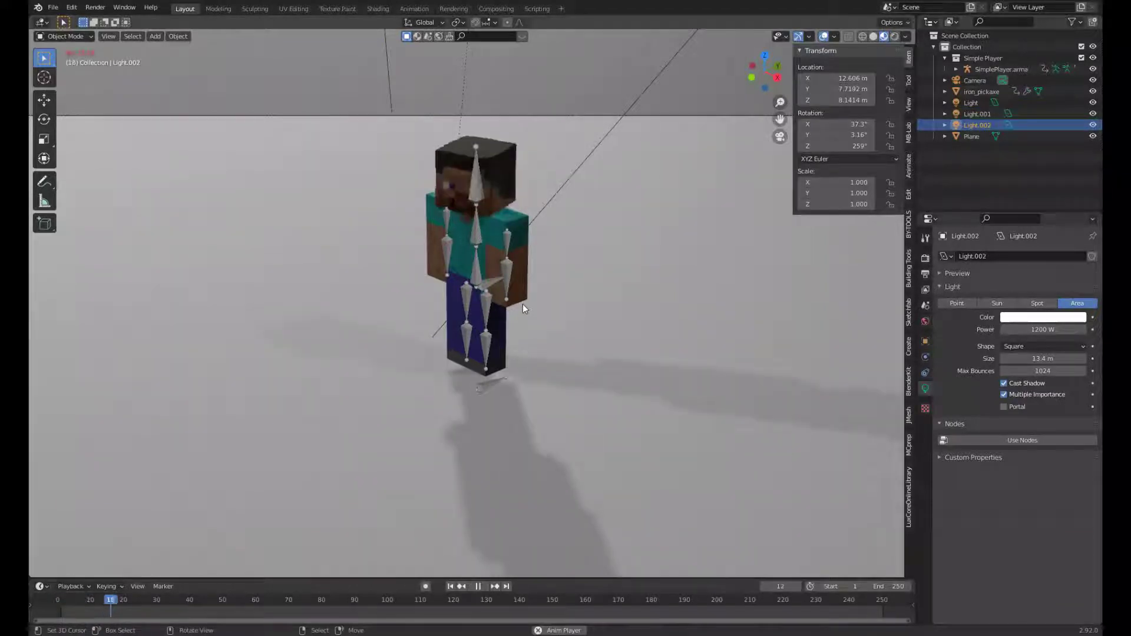
pyautogui.click(823, 36)
pyautogui.press('space')
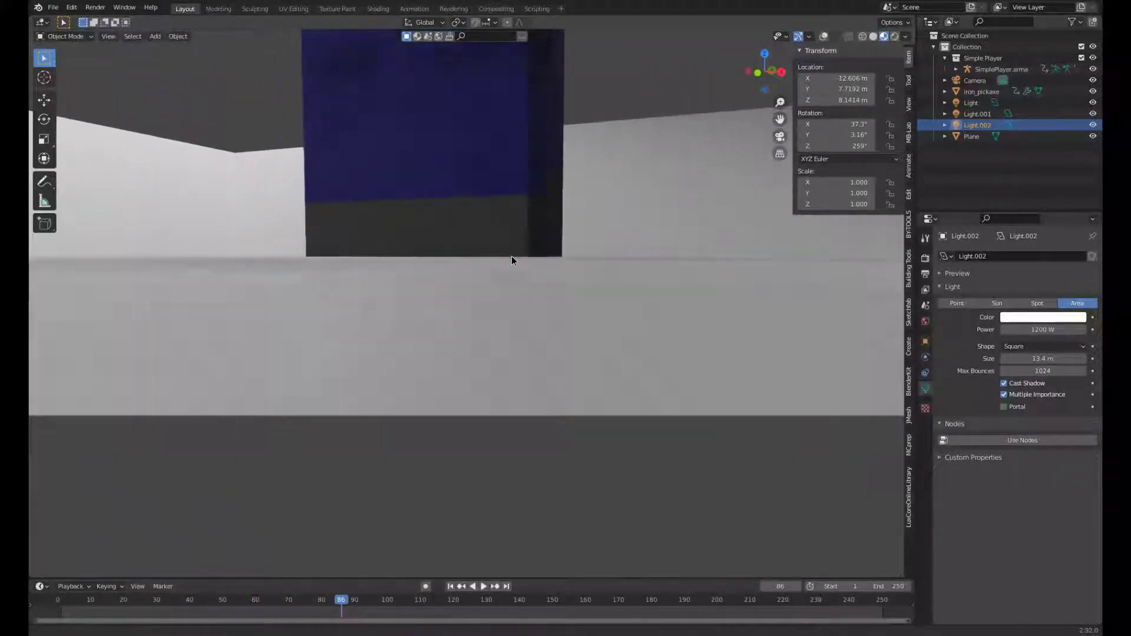
# Nudge the floor plane slightly along Z and turn the viewport overlays back on
pyautogui.click(493, 280)
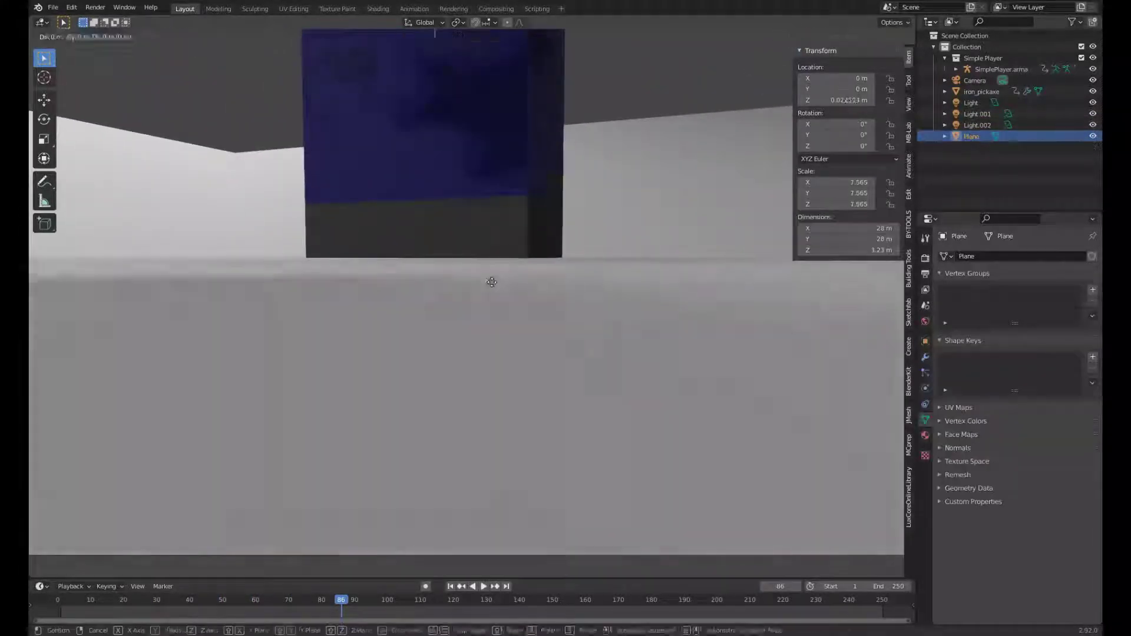
pyautogui.press('g')
pyautogui.press('z')
pyautogui.click(489, 313)
pyautogui.press('g')
pyautogui.press('z')
pyautogui.click(484, 348)
pyautogui.scroll(-5, 477, 384)
pyautogui.click(823, 36)
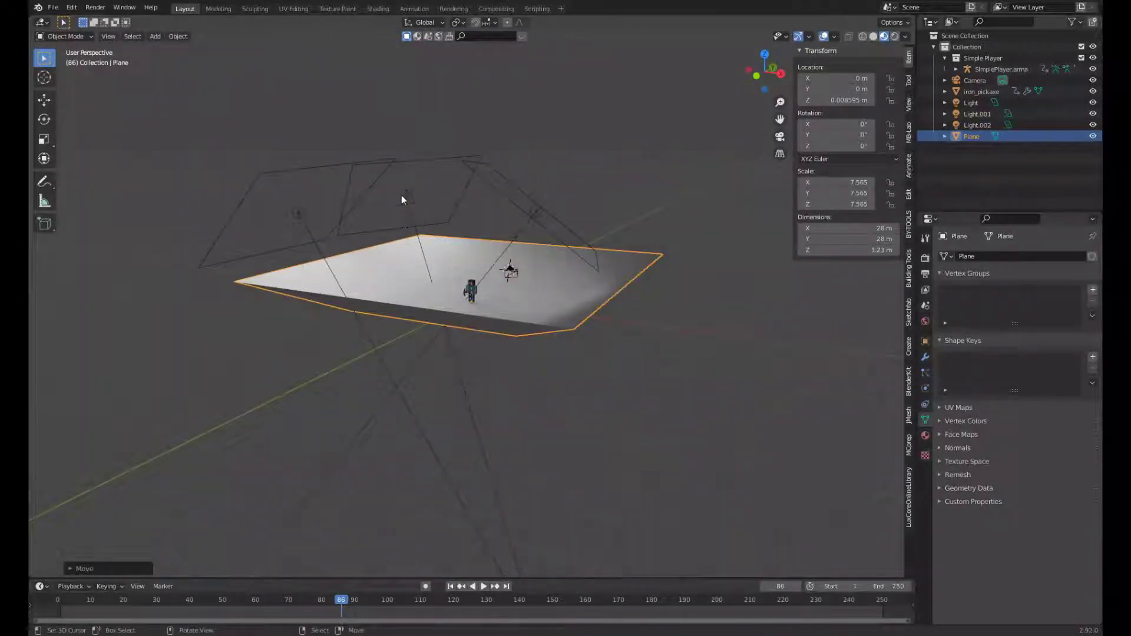
# Raise the main light to Z 11.28 m with 1000 W power, then view through the camera
pyautogui.click(505, 253)
pyautogui.press('g')
pyautogui.press('z')
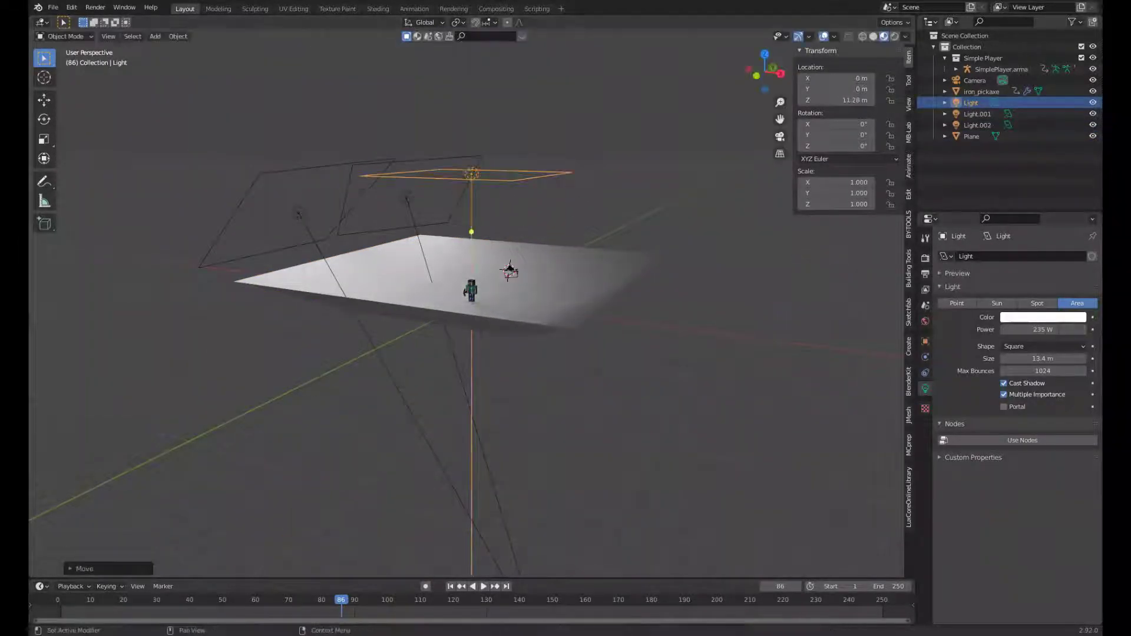
pyautogui.write('00')
pyautogui.press('Return')
pyautogui.press('KP_0')
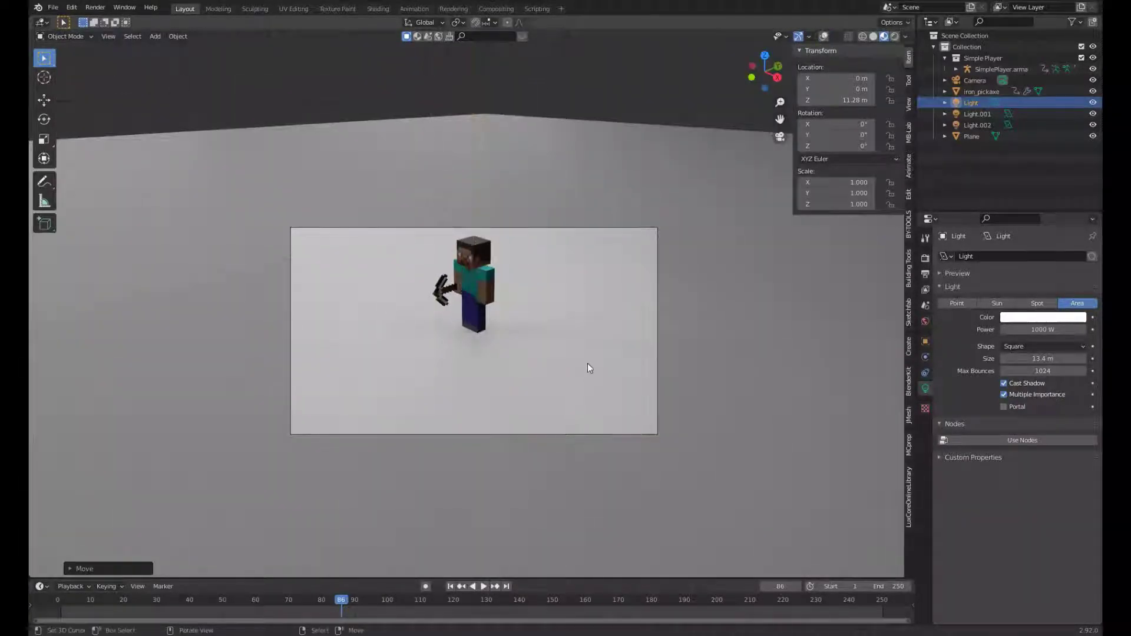
# Duplicate the side area lights and rotate the copies around Z in top view
pyautogui.hotkey('shift', 'alt', 'z')
pyautogui.moveTo(587, 368); pyautogui.dragTo(449, 123, button='middle')
pyautogui.hotkey('shift', 'd')
pyautogui.press('r')
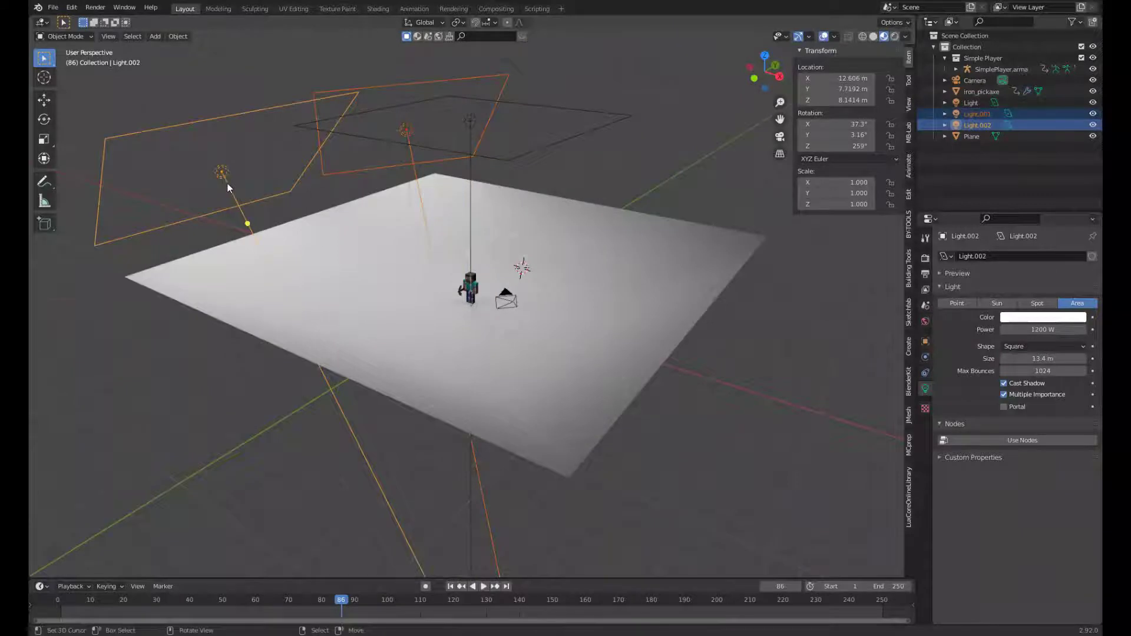
pyautogui.press('Return')
pyautogui.press('KP_7')
pyautogui.hotkey('shift', 'd')
pyautogui.press('r')
pyautogui.press('Return')
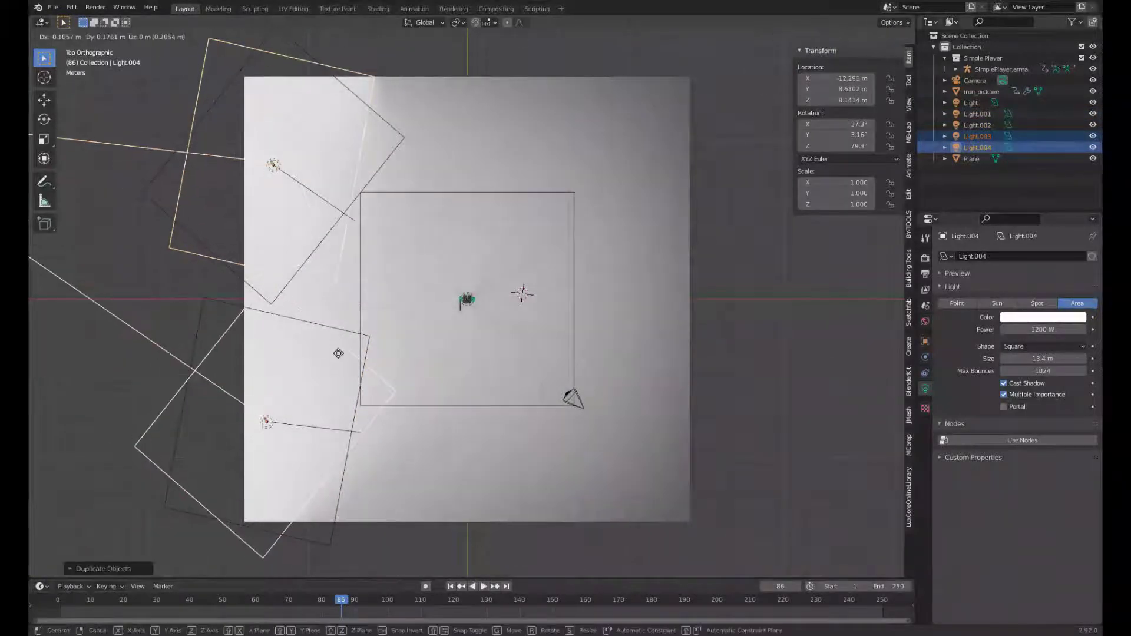
# Move a new light along X and return to the framed camera view
pyautogui.press('g')
pyautogui.press('x')
pyautogui.click(702, 343)
pyautogui.press('KP_0')
pyautogui.press('Home')
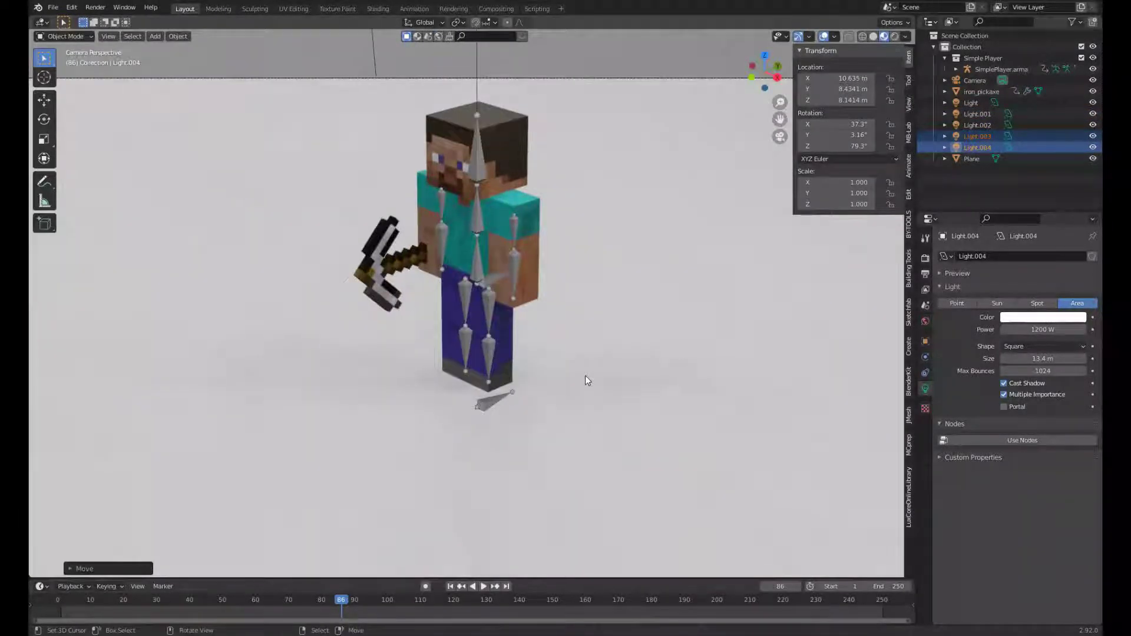
# Switch the render engine to Eevee with 16 render samples
pyautogui.click(925, 257)
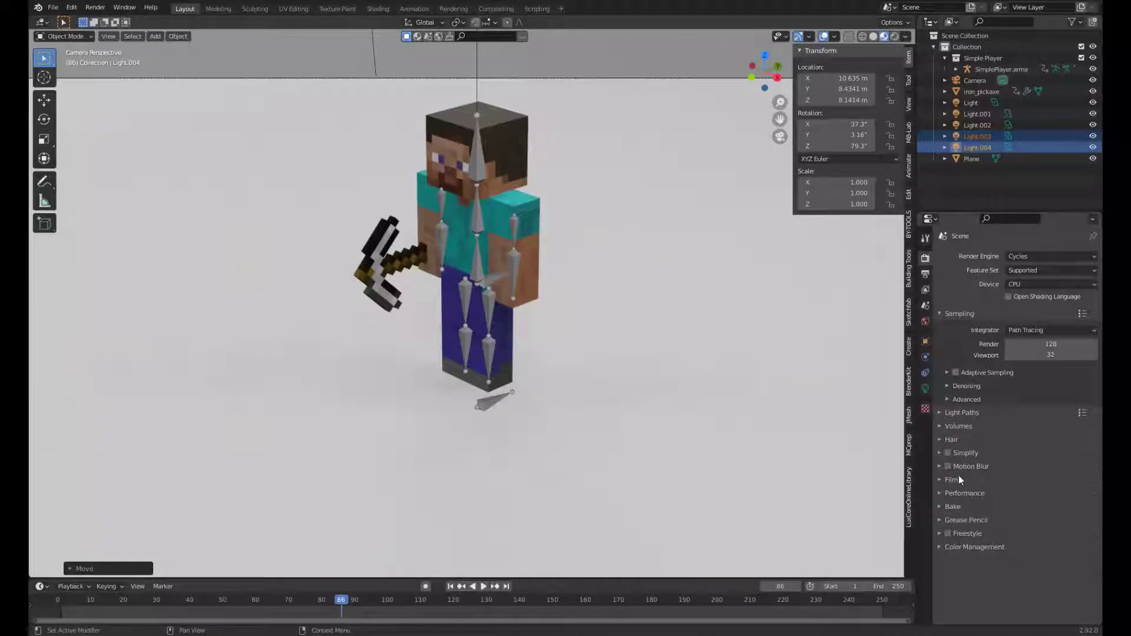
pyautogui.click(895, 37)
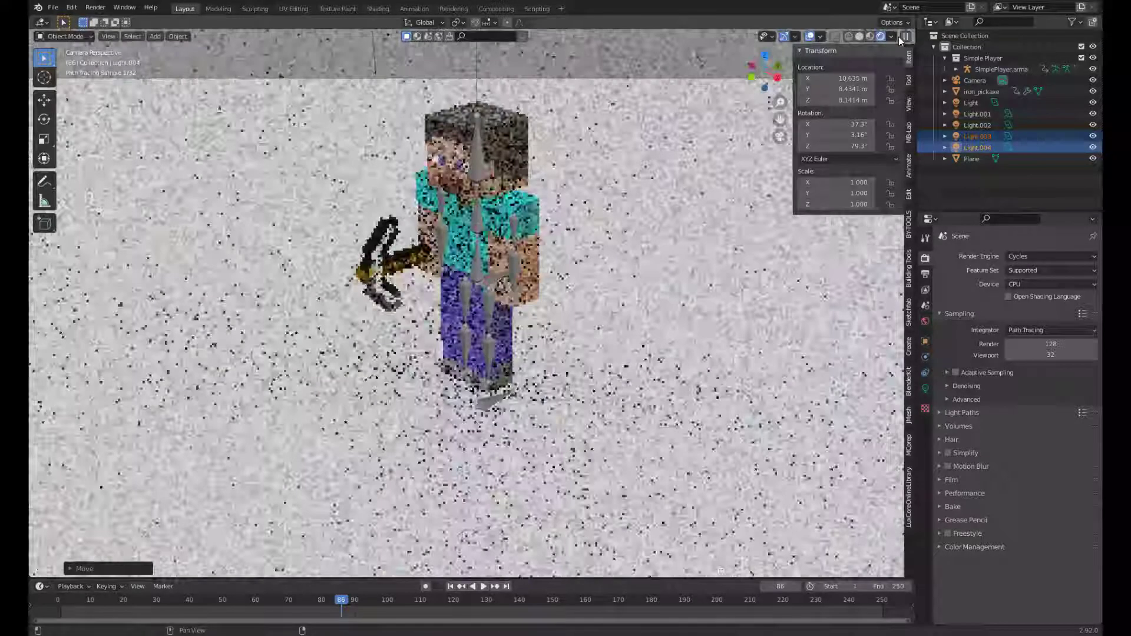
pyautogui.click(1025, 256)
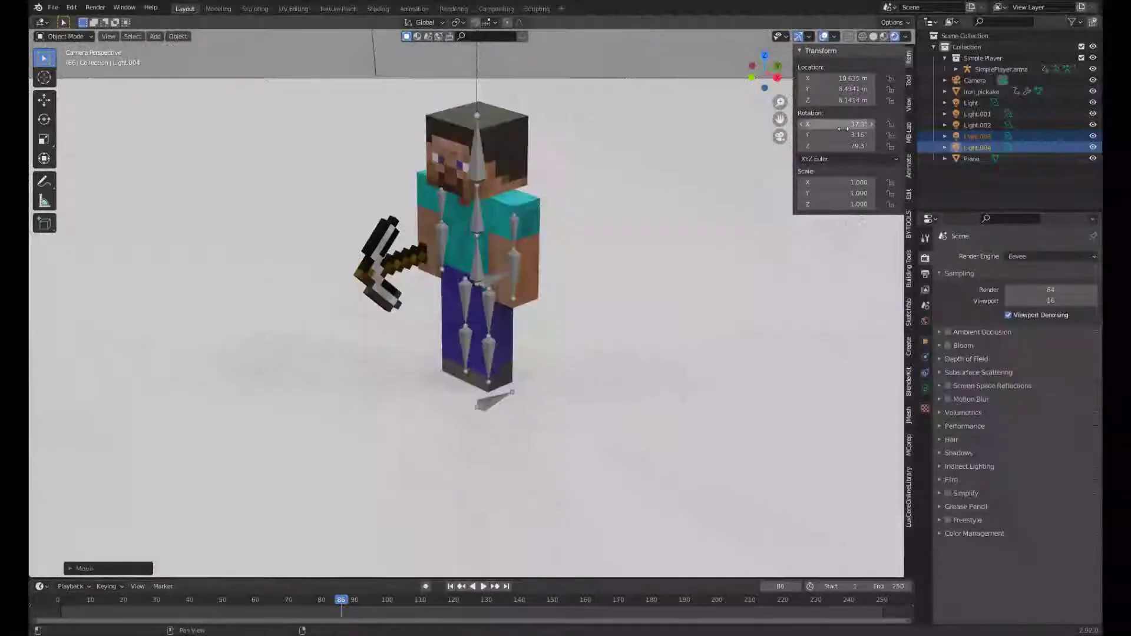
pyautogui.doubleClick(1050, 289)
pyautogui.write('16')
pyautogui.press('Return')
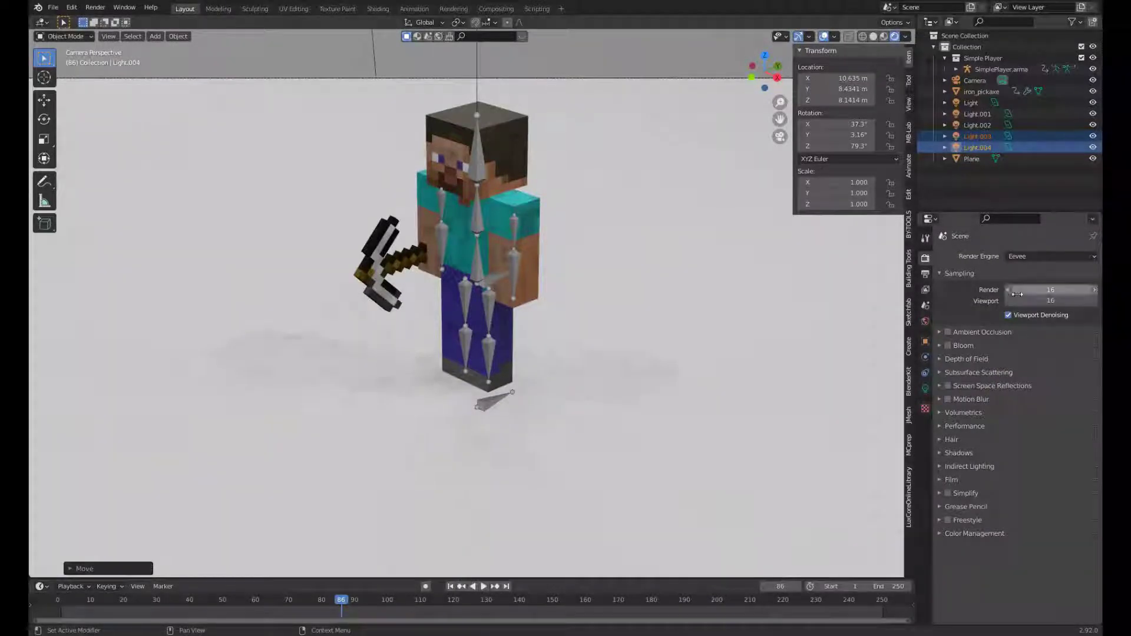
pyautogui.click(925, 290)
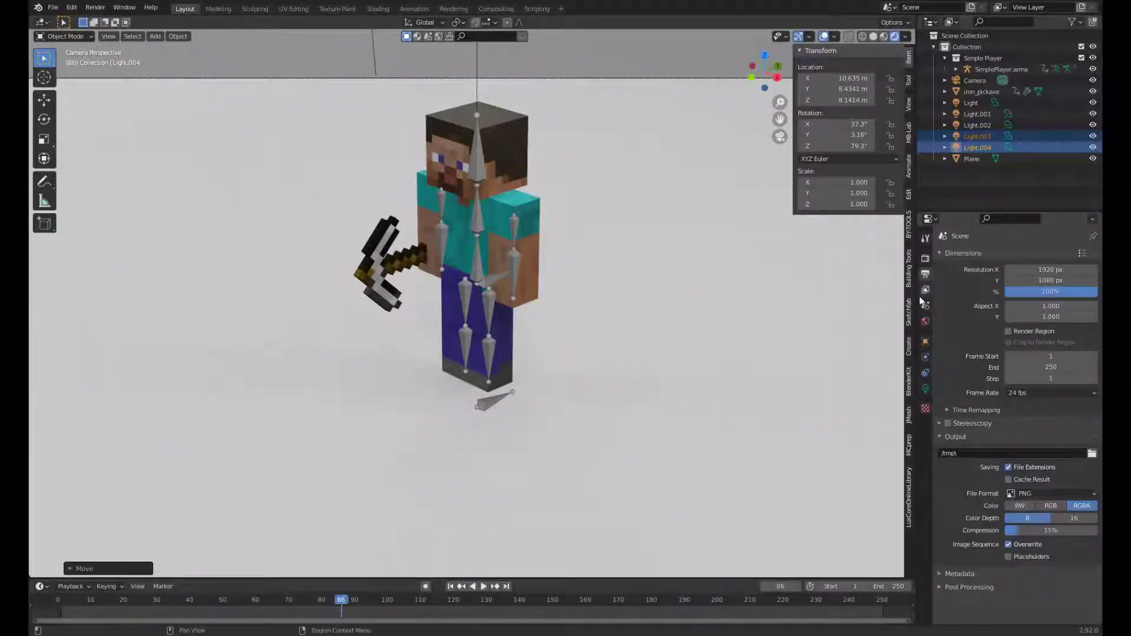
# Edit the output resolution width in Output Properties
pyautogui.click(925, 273)
pyautogui.doubleClick(1050, 269)
pyautogui.write('1080')
pyautogui.press('Tab')
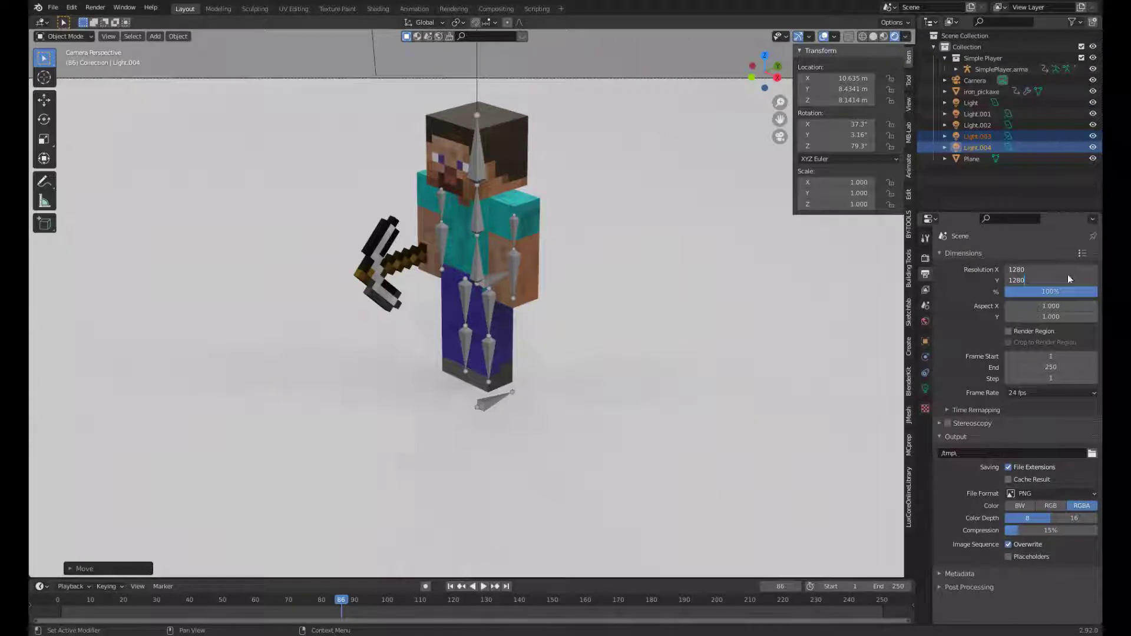
pyautogui.press('Return')
# Select the iron pickaxe, disable its viewport shadow and scrub to frame 39 to check its keyframe
pyautogui.press('space')
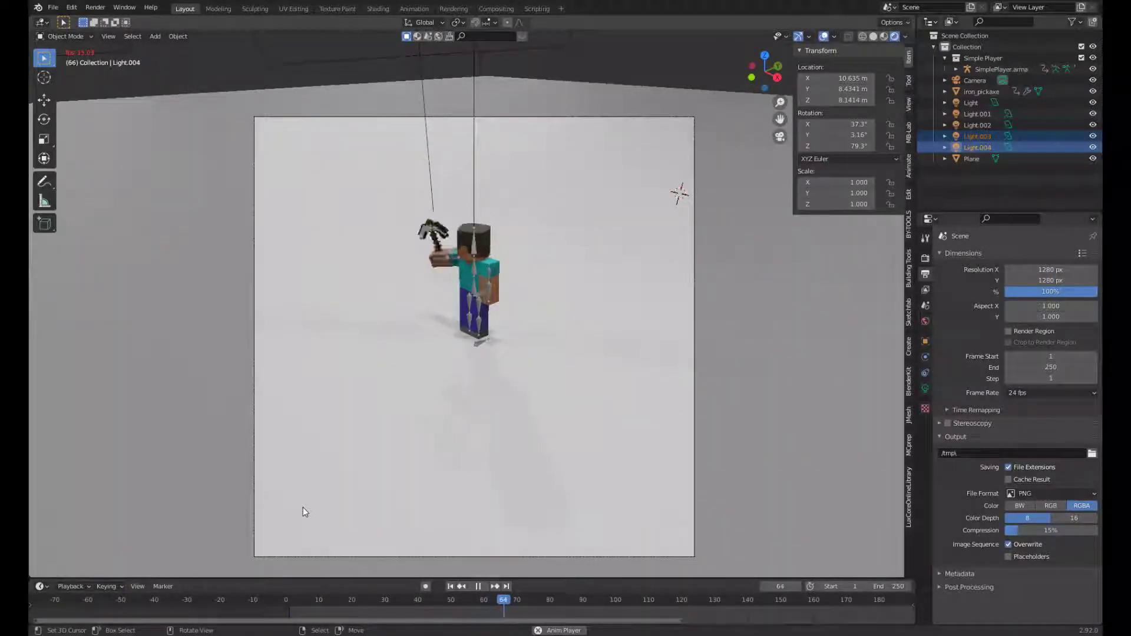
pyautogui.press('space')
pyautogui.click(470, 601)
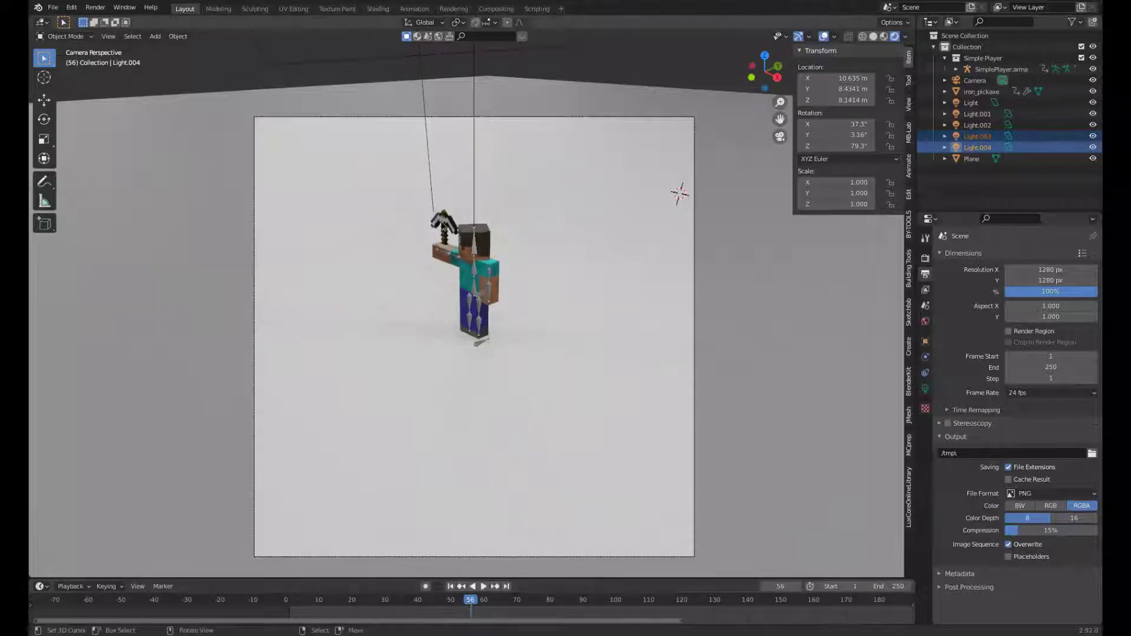
pyautogui.click(442, 223)
pyautogui.click(925, 341)
pyautogui.click(1003, 574)
pyautogui.press('space')
pyautogui.moveTo(470, 599); pyautogui.dragTo(414, 600)
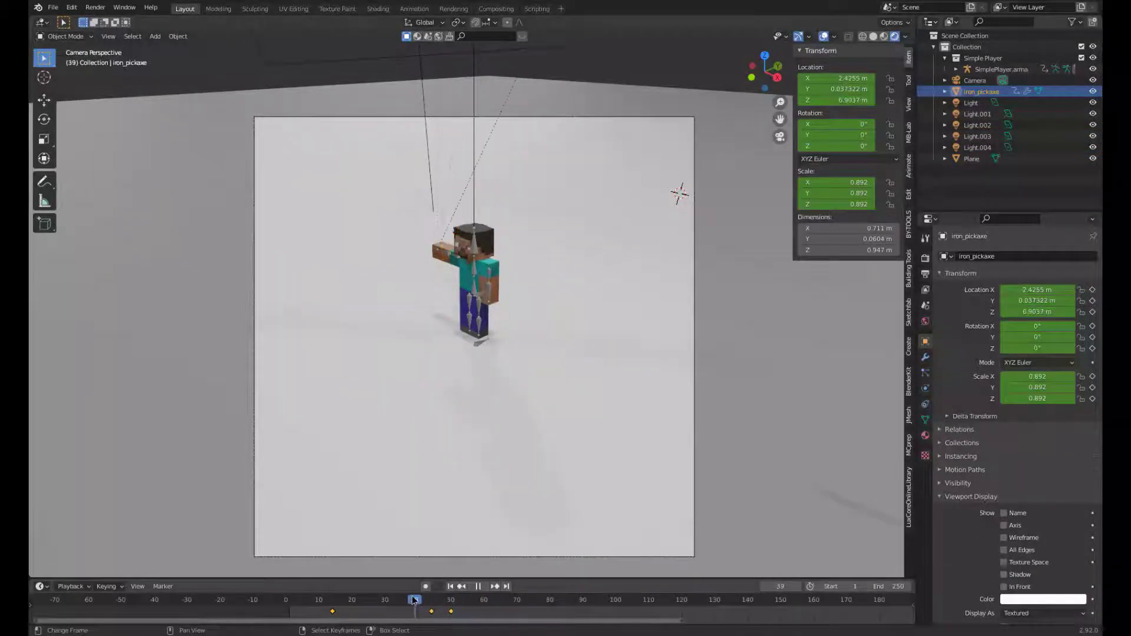
pyautogui.press('space')
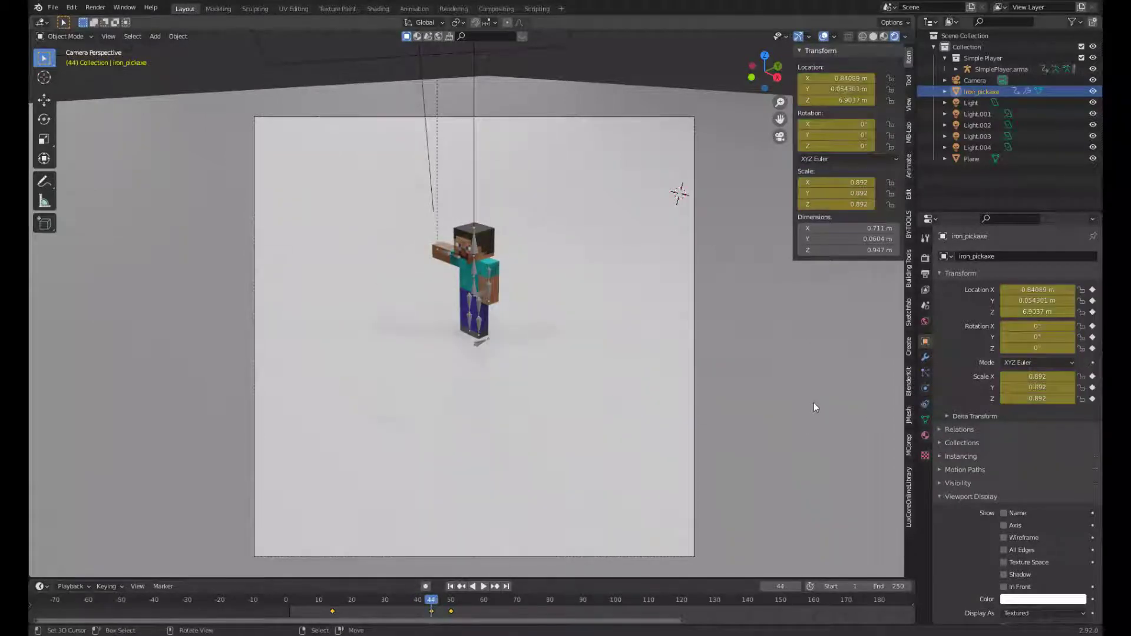
pyautogui.press('space')
pyautogui.press('space')
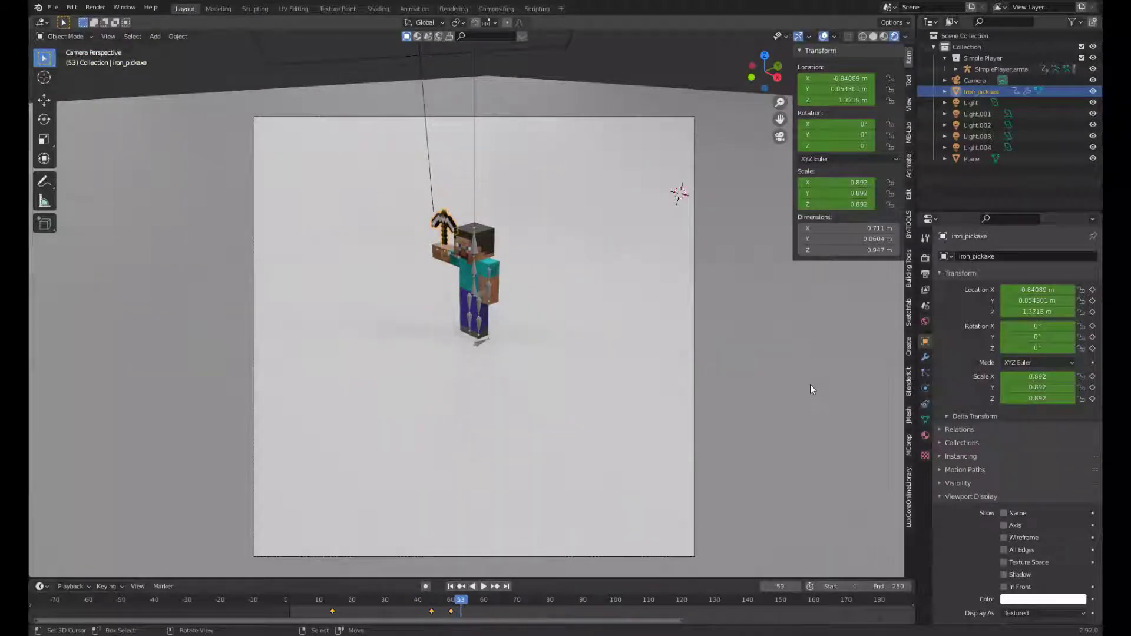
# Render a test frame and set the output resolution height to 720 px
pyautogui.hotkey('ctrl', 'F12')
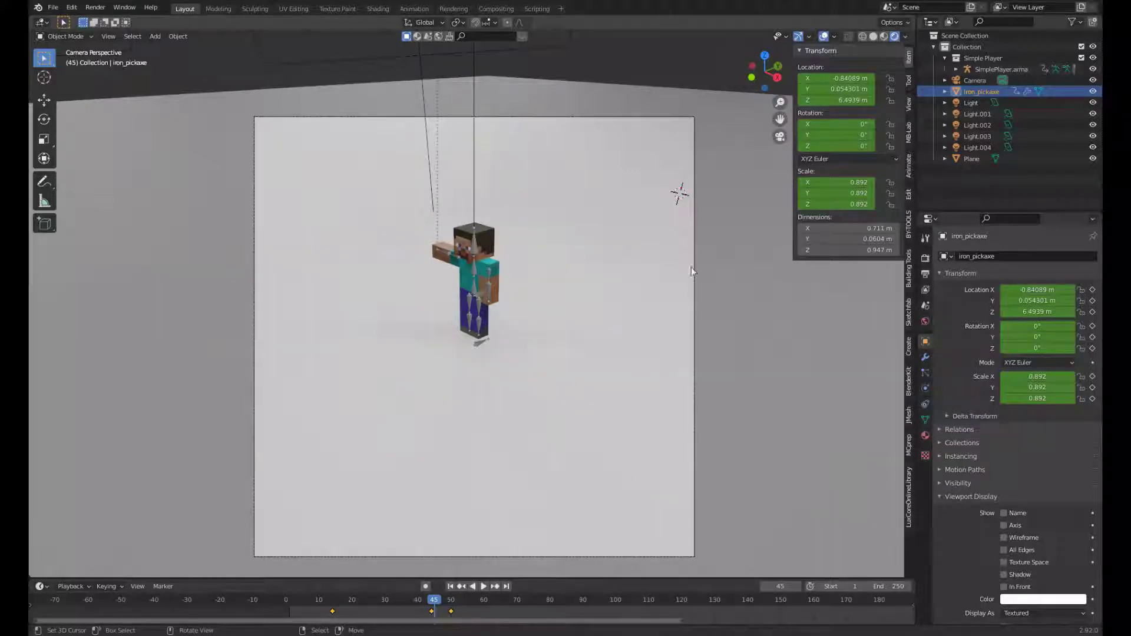
pyautogui.click(930, 275)
pyautogui.doubleClick(1051, 280)
pyautogui.write('720')
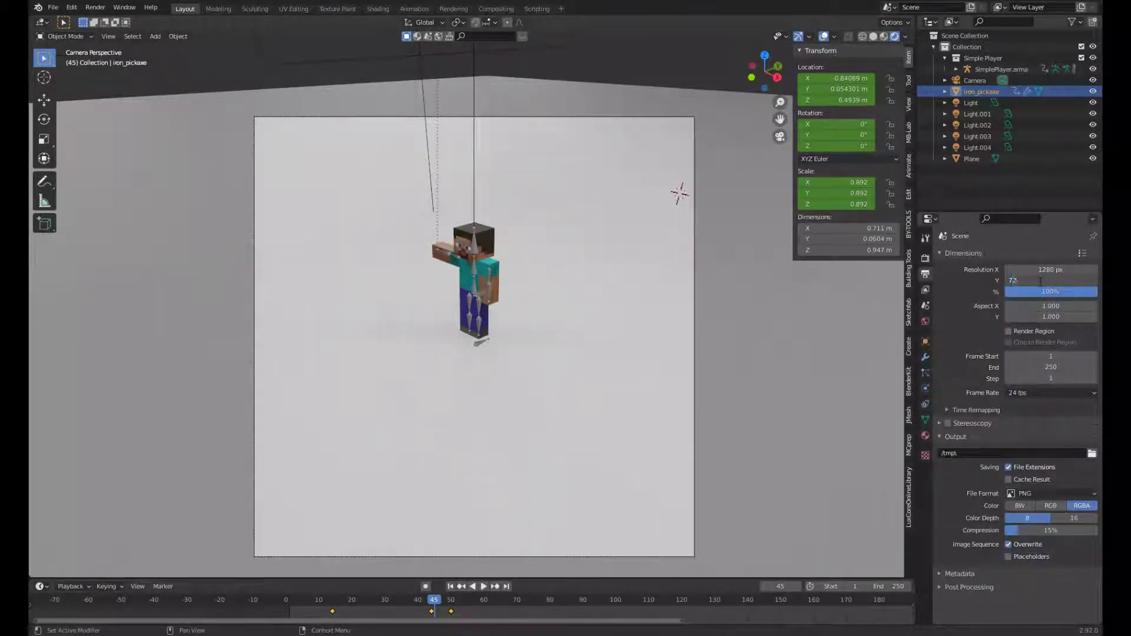
pyautogui.press('Return')
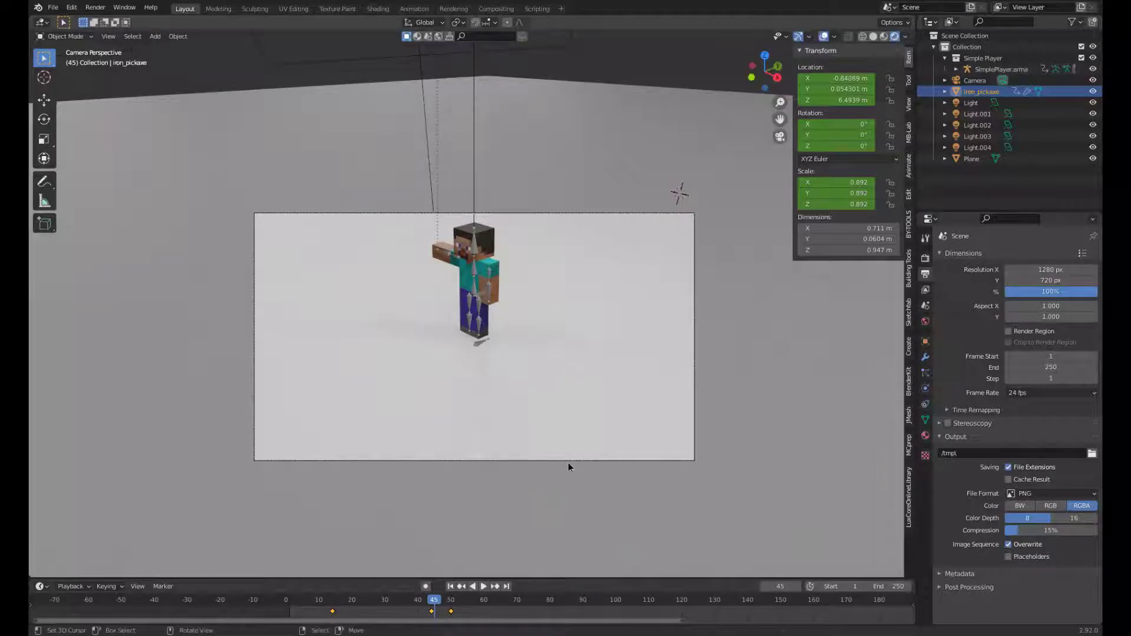
# Tilt the camera slightly with a trackball rotation
pyautogui.click(568, 460)
pyautogui.press('r')
pyautogui.press('r')
pyautogui.click(606, 316)
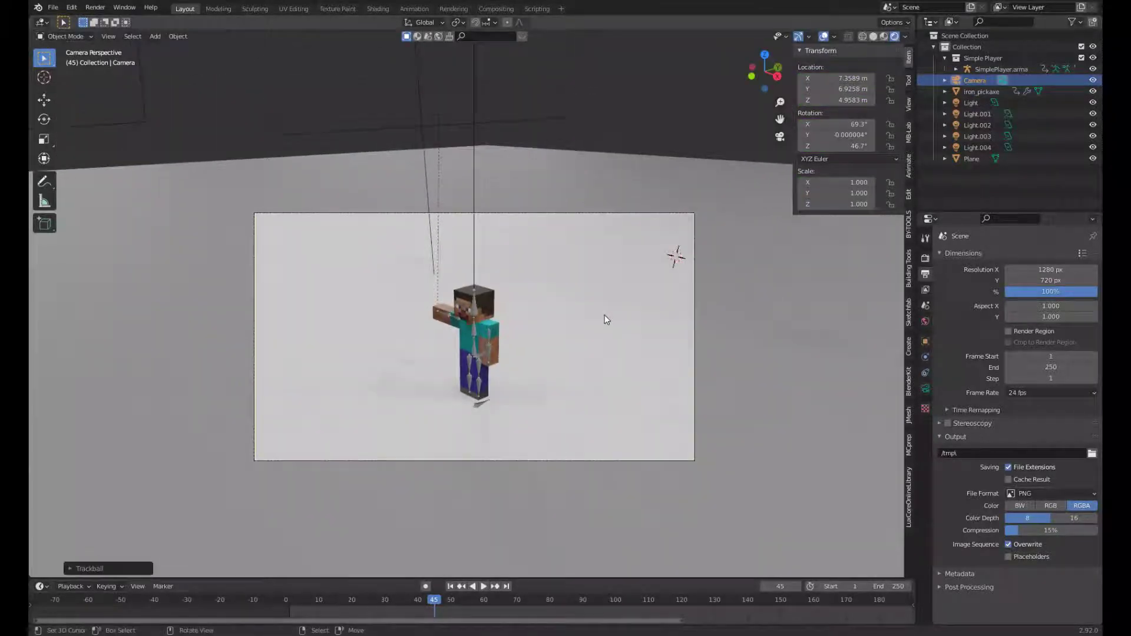
pyautogui.press('r')
pyautogui.click(728, 247)
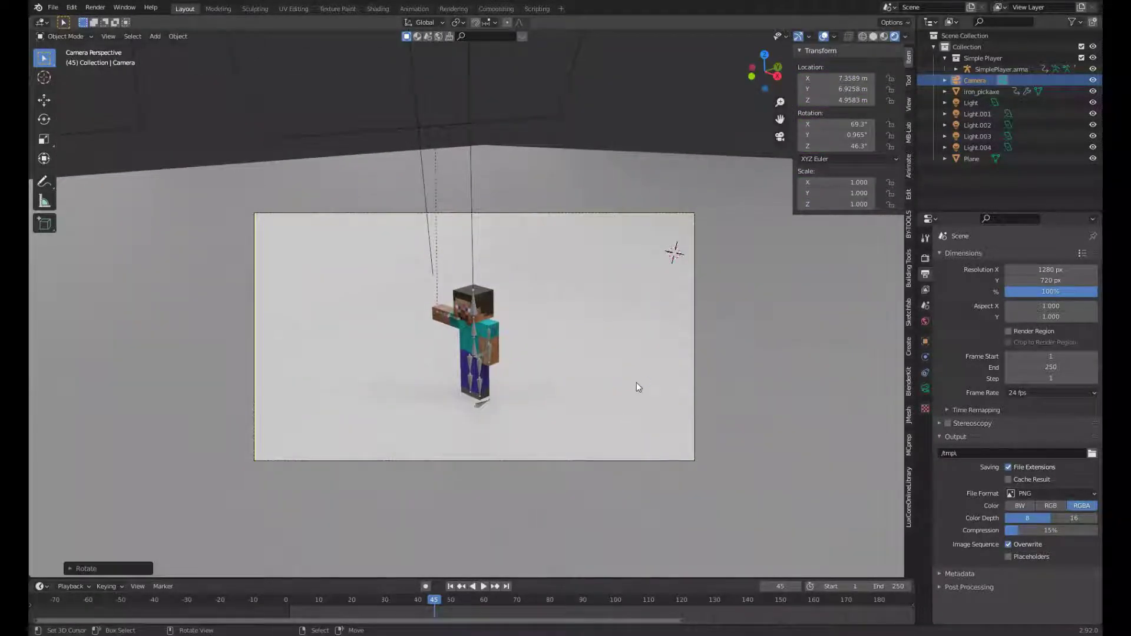
# Set the output file format to AVI JPEG and start the animation render
pyautogui.click(1054, 491)
pyautogui.click(1060, 549)
pyautogui.click(1067, 496)
pyautogui.click(1053, 524)
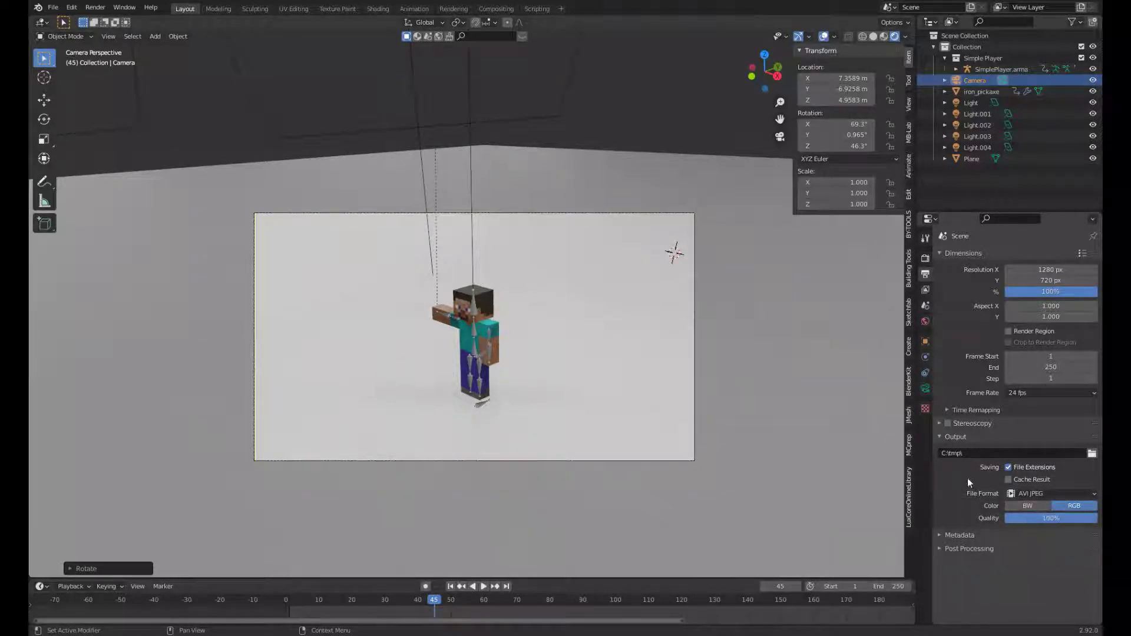
pyautogui.hotkey('ctrl', 'F12')
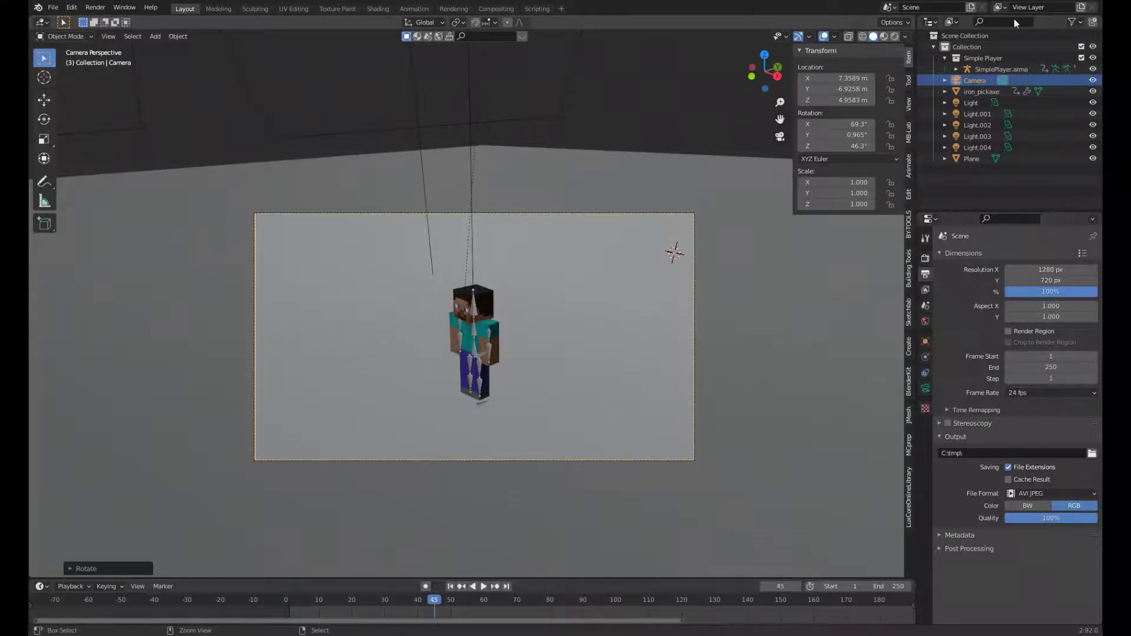
# Play back the rendered AVI JPEG animation from the Render menu
pyautogui.click(95, 7)
pyautogui.click(101, 73)
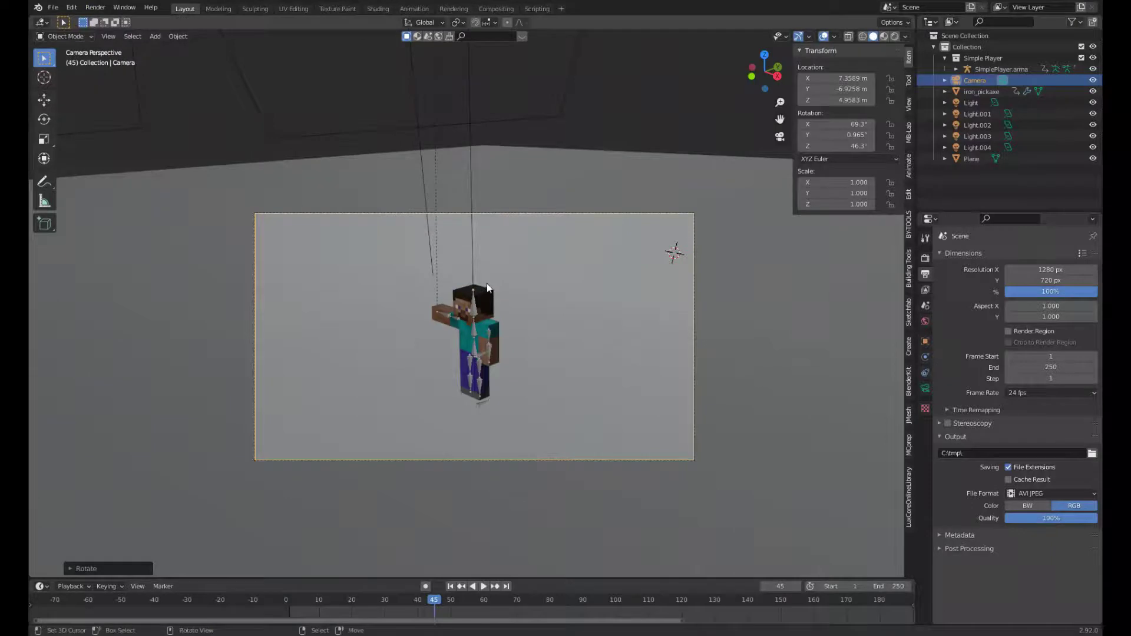